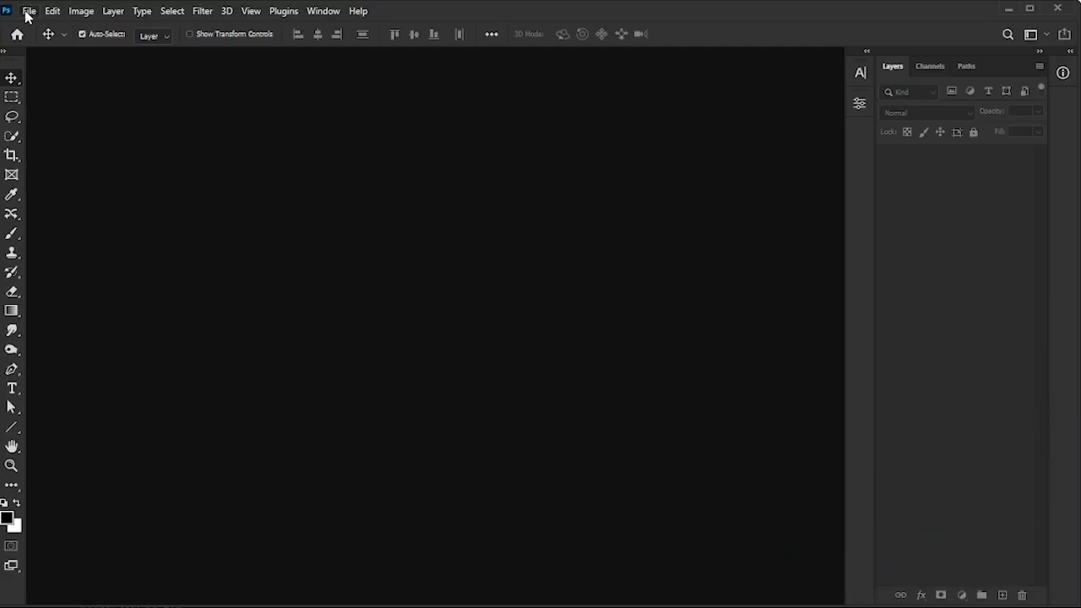
- Create a 'Dripping Honey Text' document at 1920 × 1080 px, 300 ppi, with a white background
click(28, 11)
click(37, 26)
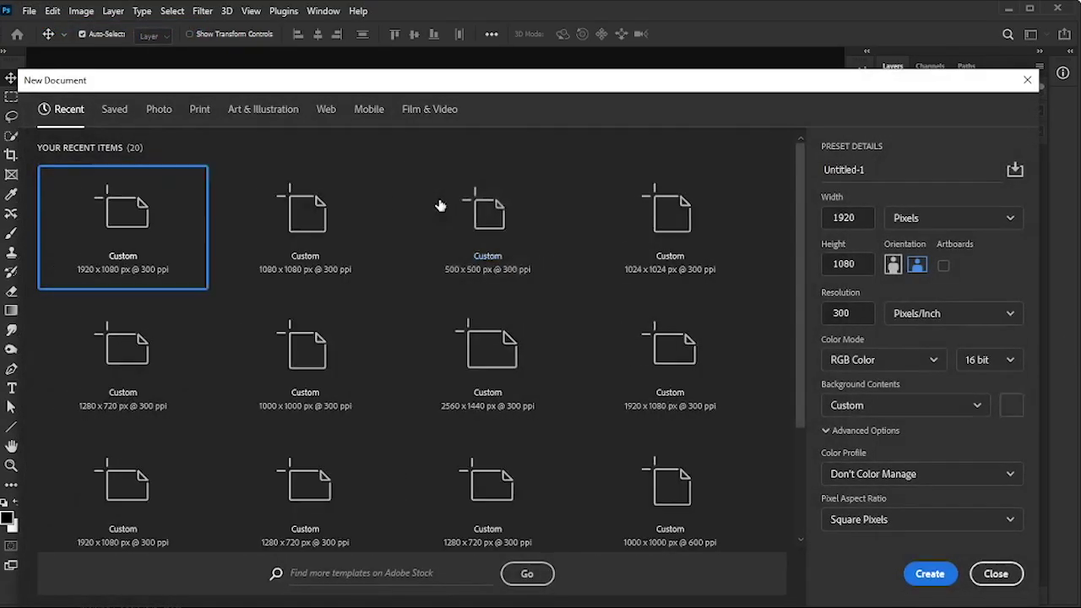
click(836, 170)
text(Dripping Honey Text)
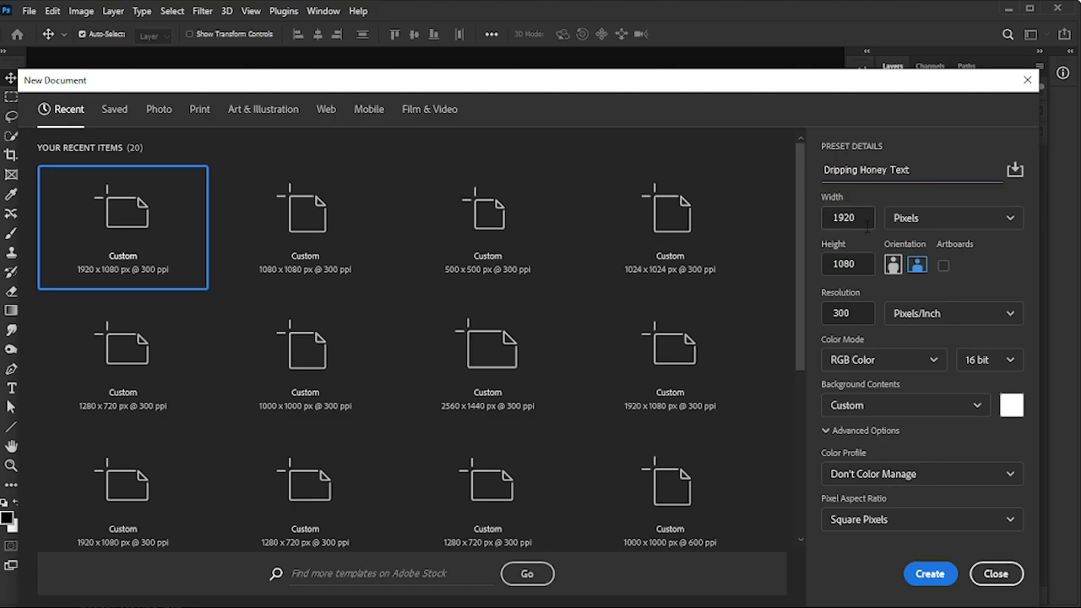
click(863, 217)
key(Tab)
drag(866, 311, 818, 315)
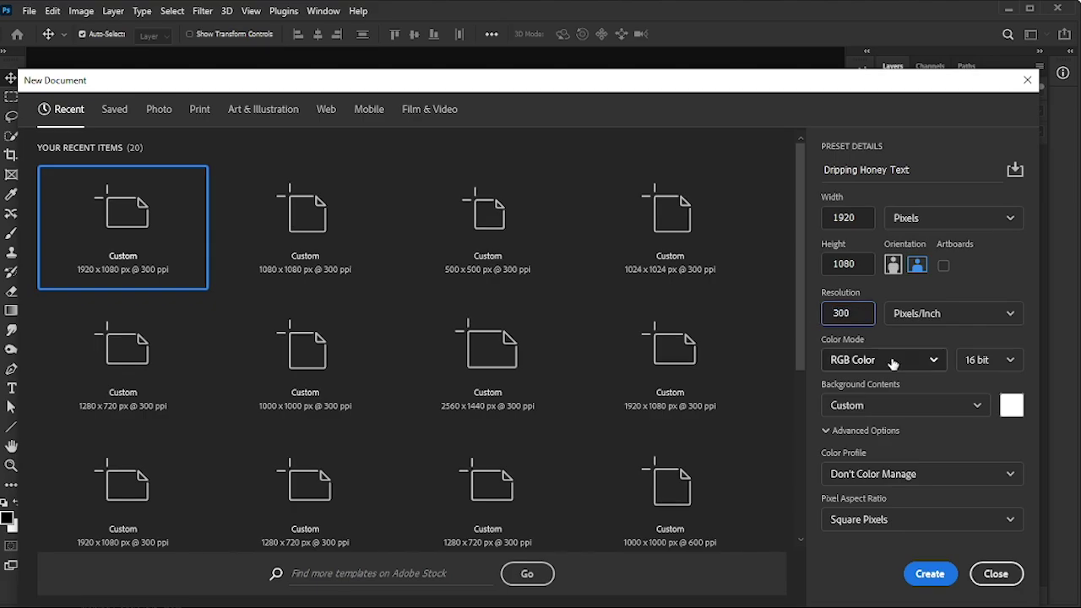
click(921, 576)
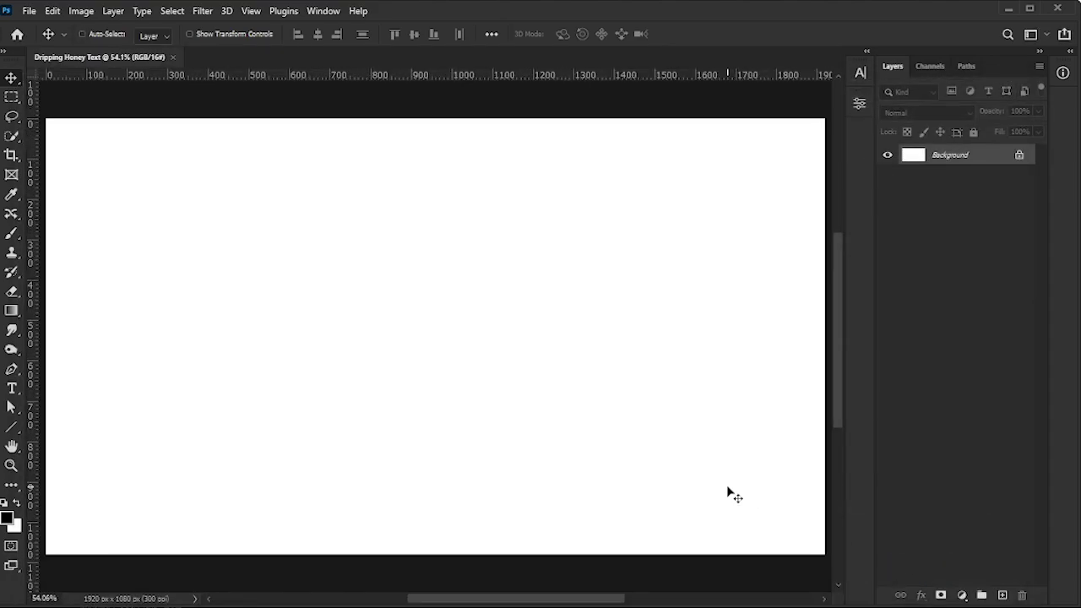
- On a new layer, type 'Honey' in black Belinda script at 150 pt
click(1003, 595)
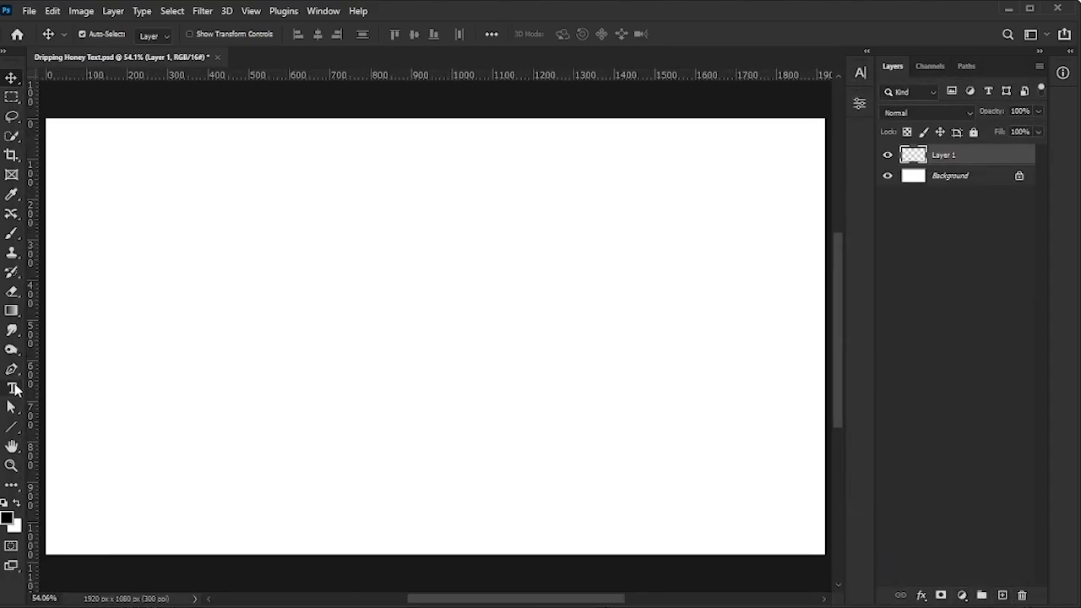
click(13, 389)
click(195, 34)
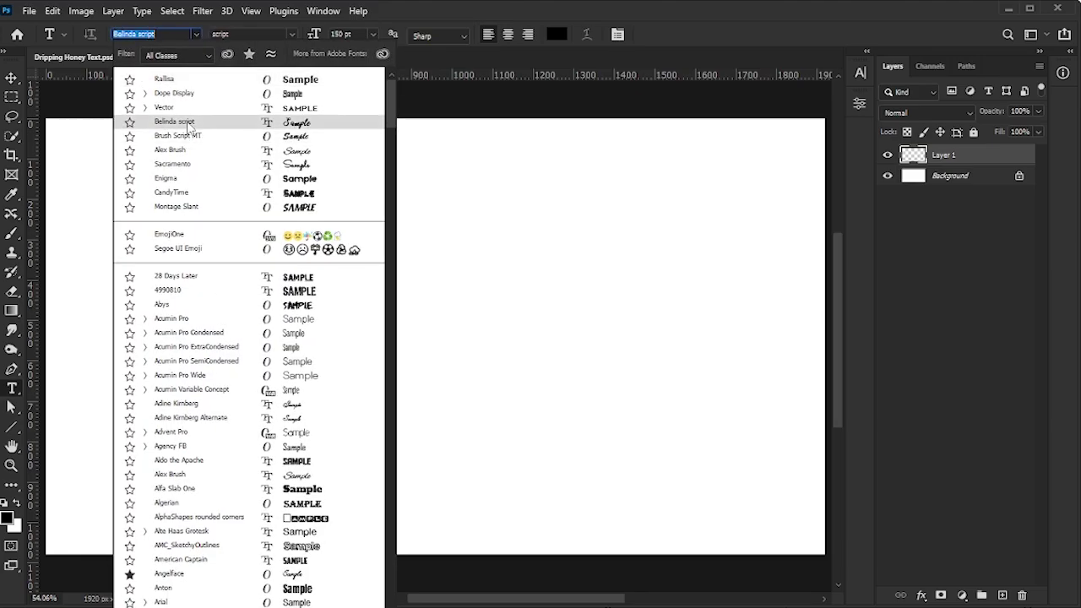
click(190, 124)
click(342, 34)
click(556, 35)
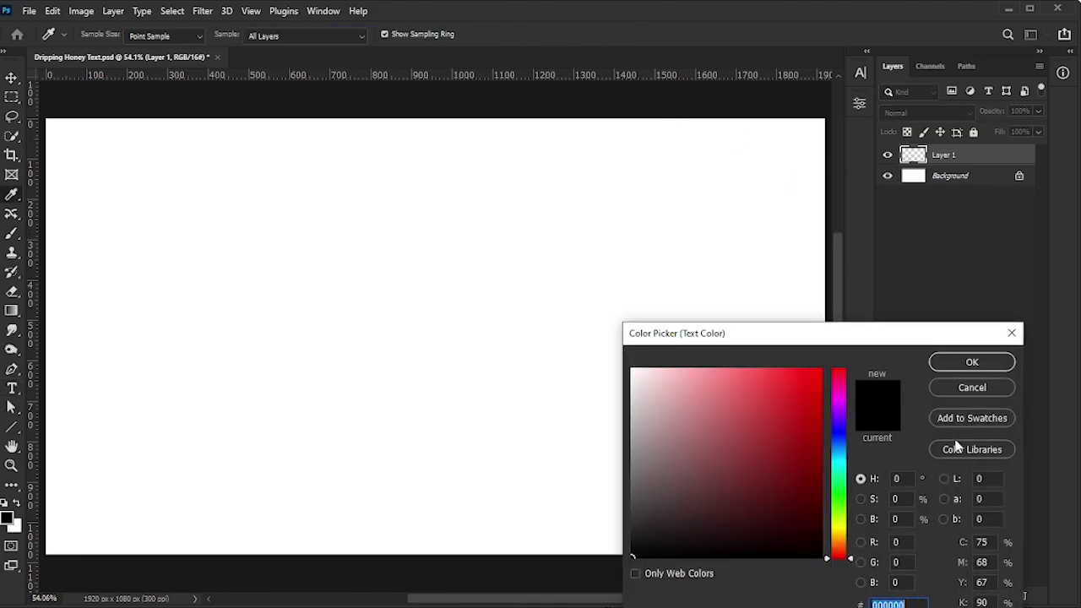
click(914, 603)
click(963, 360)
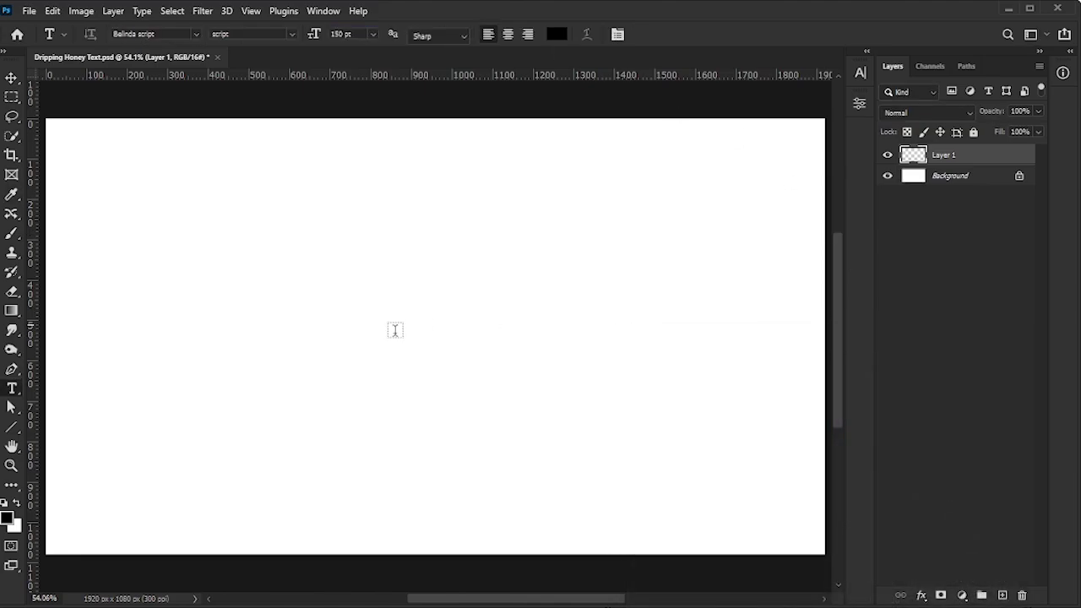
click(283, 343)
text(Honey)
click(674, 34)
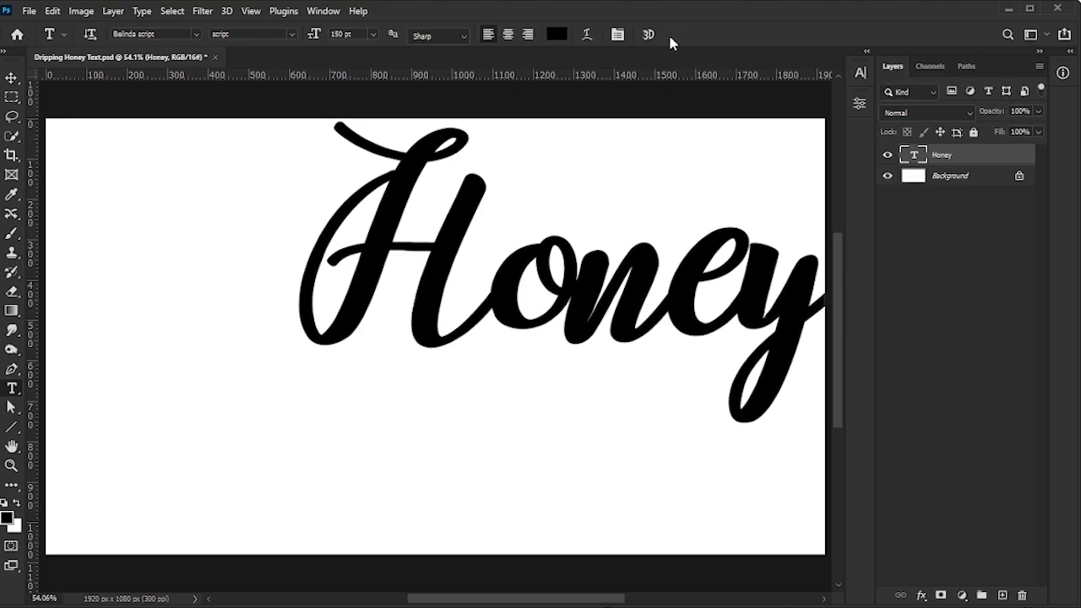
- Centre the Honey text horizontally and vertically on the canvas, deselect, and save
click(12, 78)
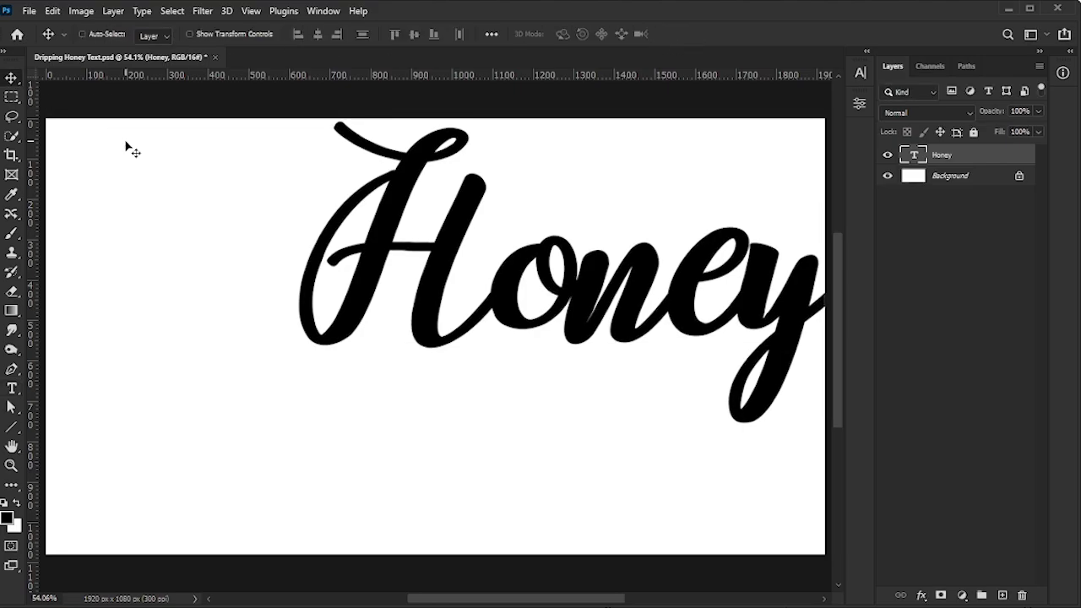
key(ctrl)
key(ctrl+a)
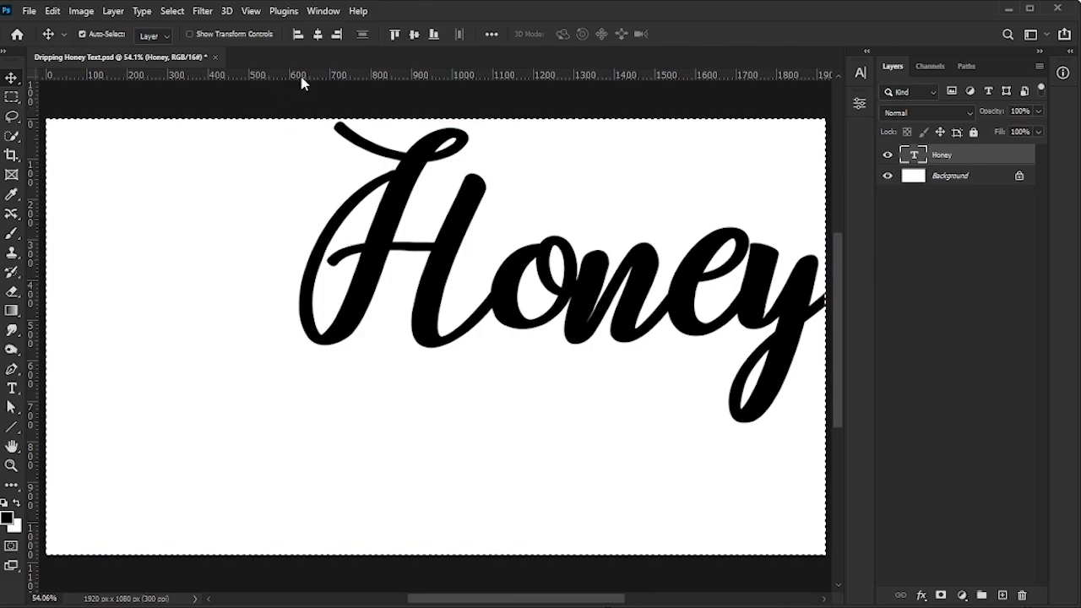
click(317, 36)
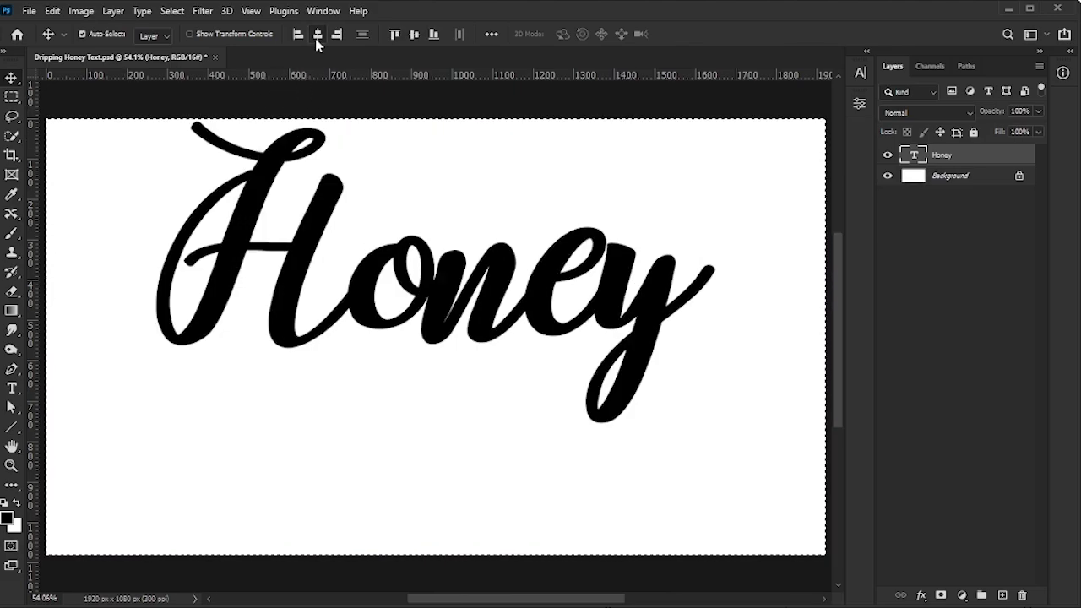
click(416, 36)
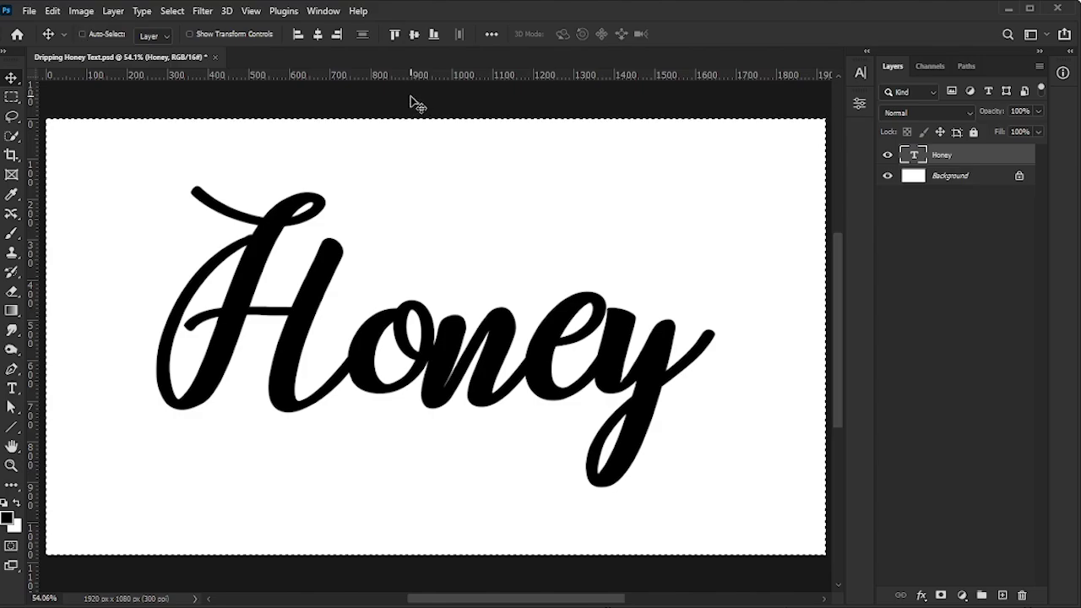
key(ctrl+d)
key(ctrl+s)
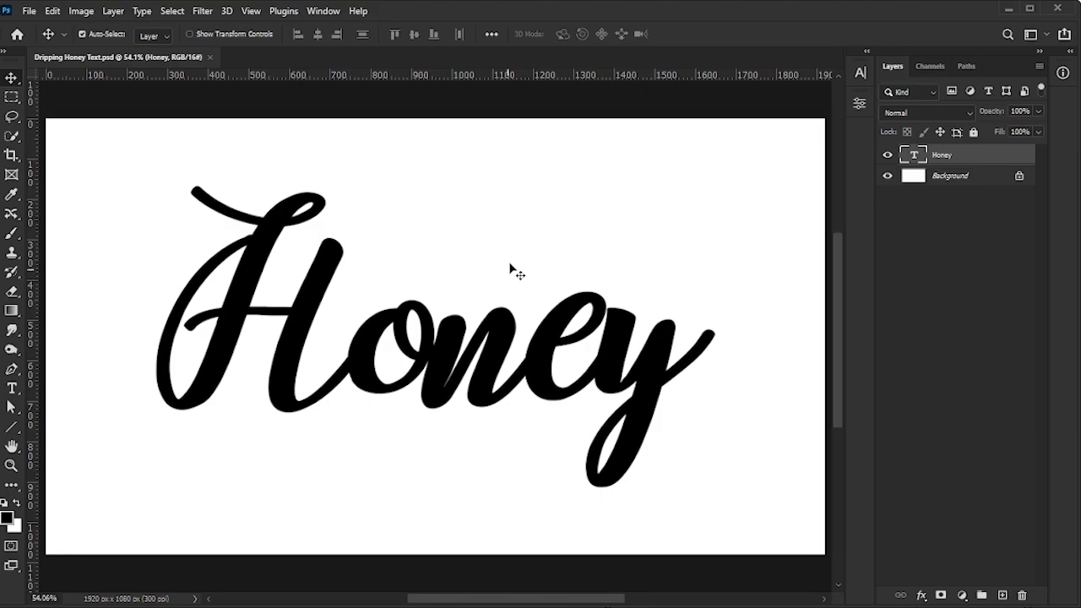
- Convert the Honey layer to a smart object and apply Noise > Median at radius 5 px
right_click(979, 155)
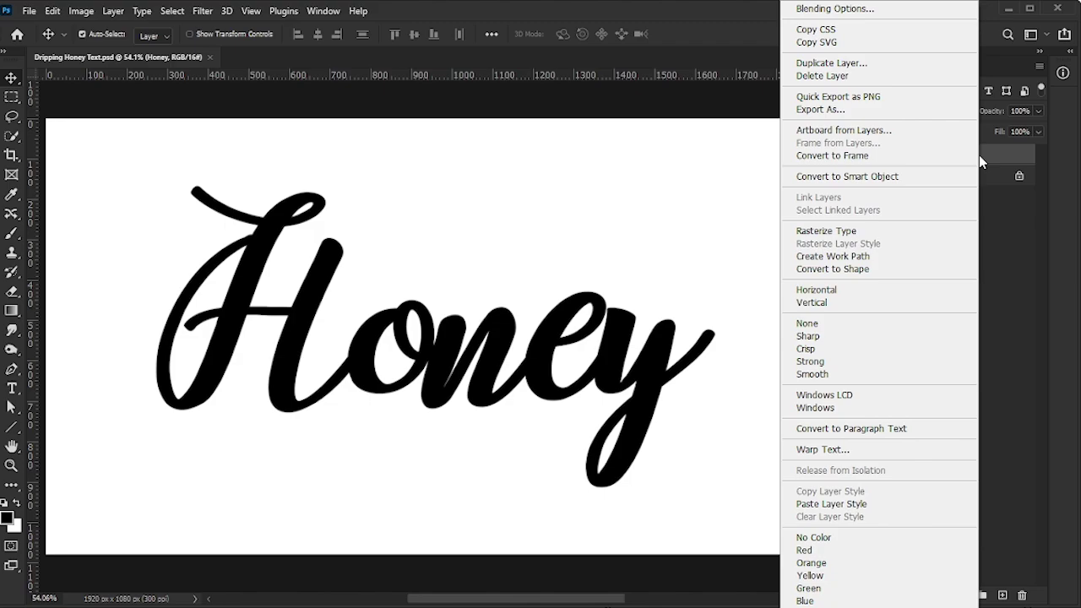
click(912, 174)
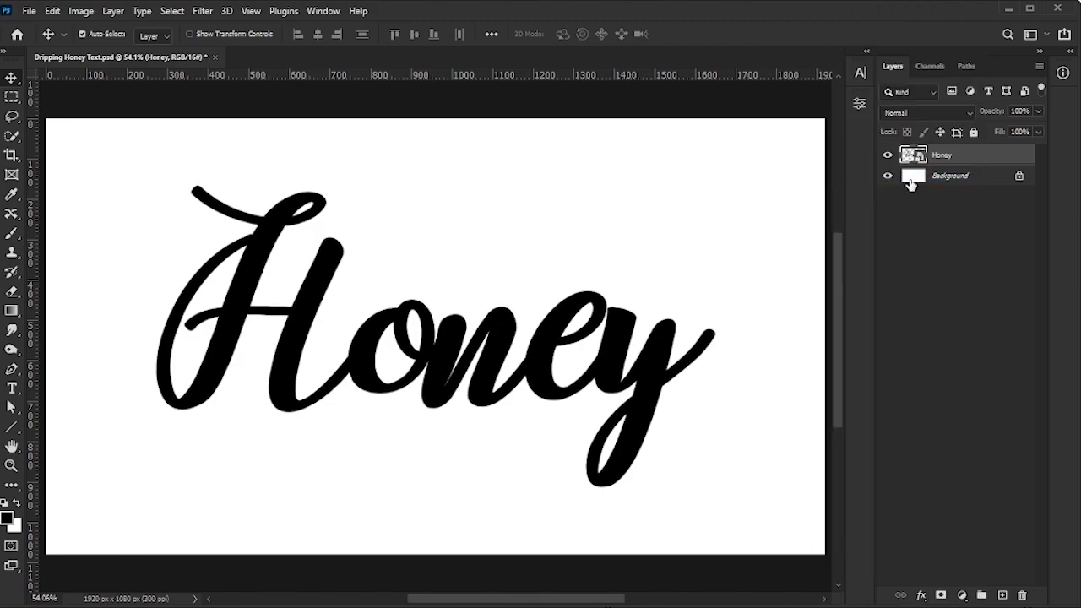
click(202, 11)
mouse_move(282, 249)
click(414, 286)
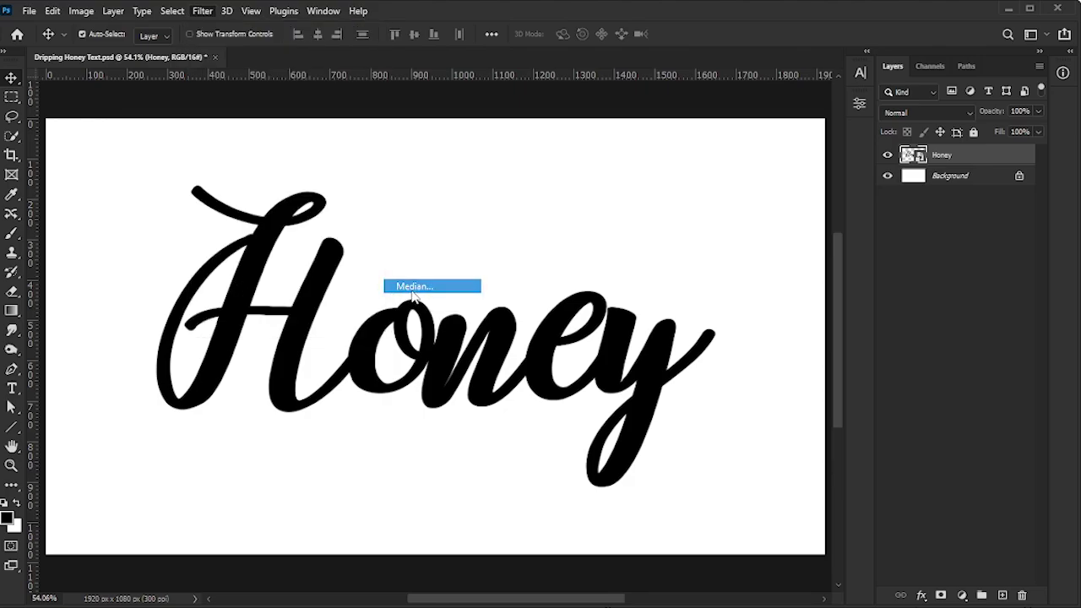
drag(556, 118, 814, 159)
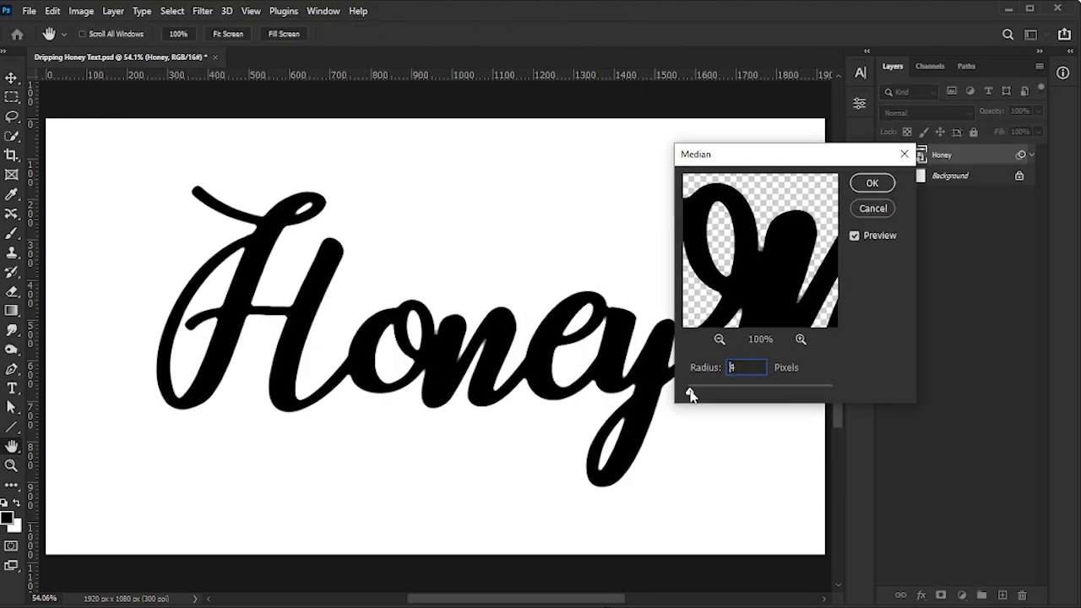
drag(691, 395, 691, 392)
drag(744, 305, 766, 229)
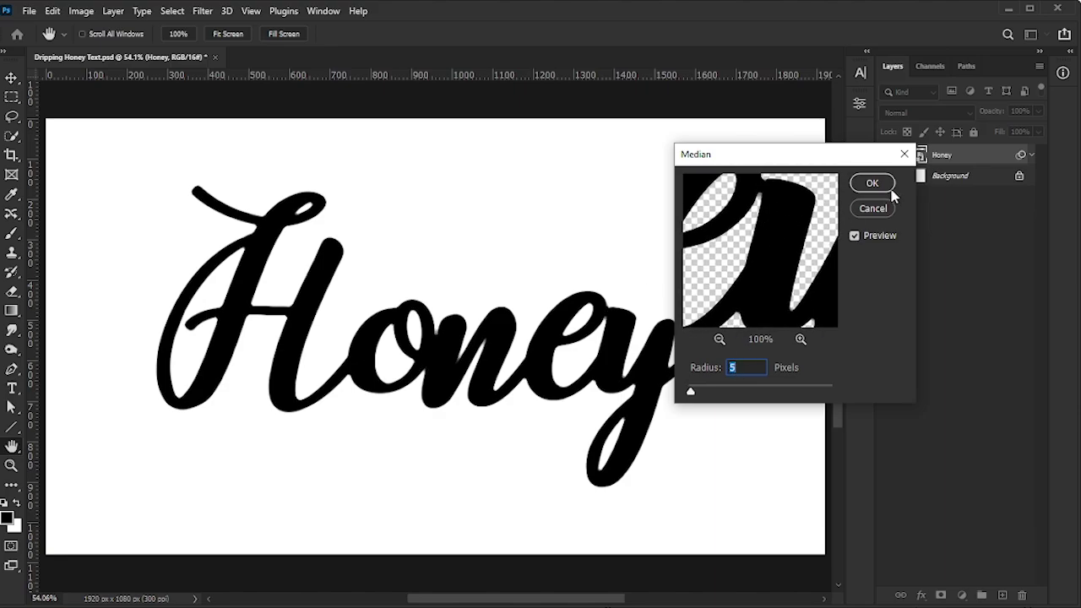
click(873, 185)
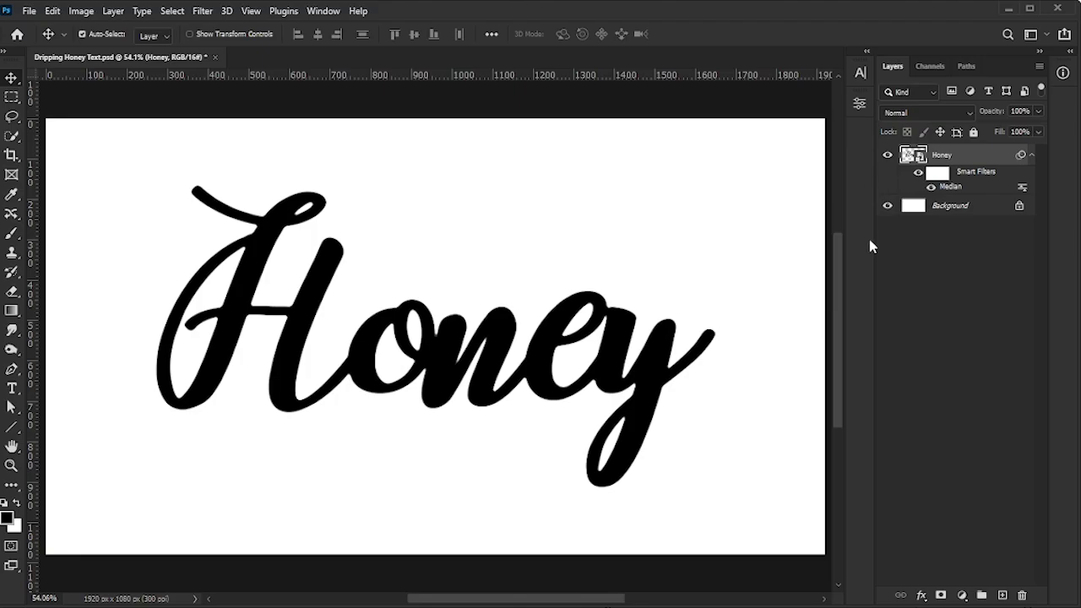
- In Liquify, use Forward Warp at pressure 100 to pull a rounded drip from the H's base
click(203, 11)
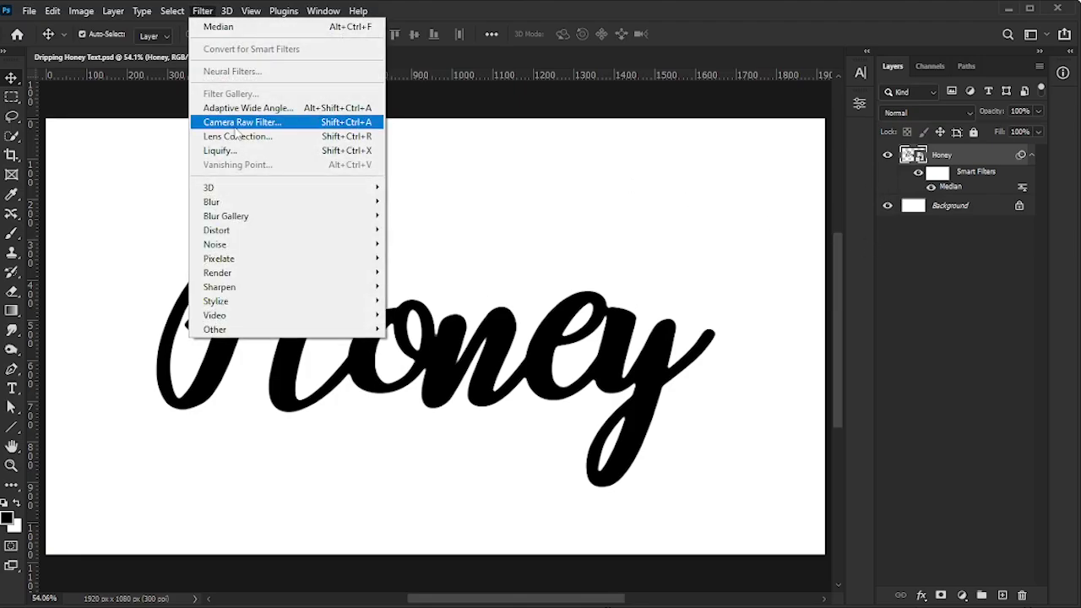
click(287, 151)
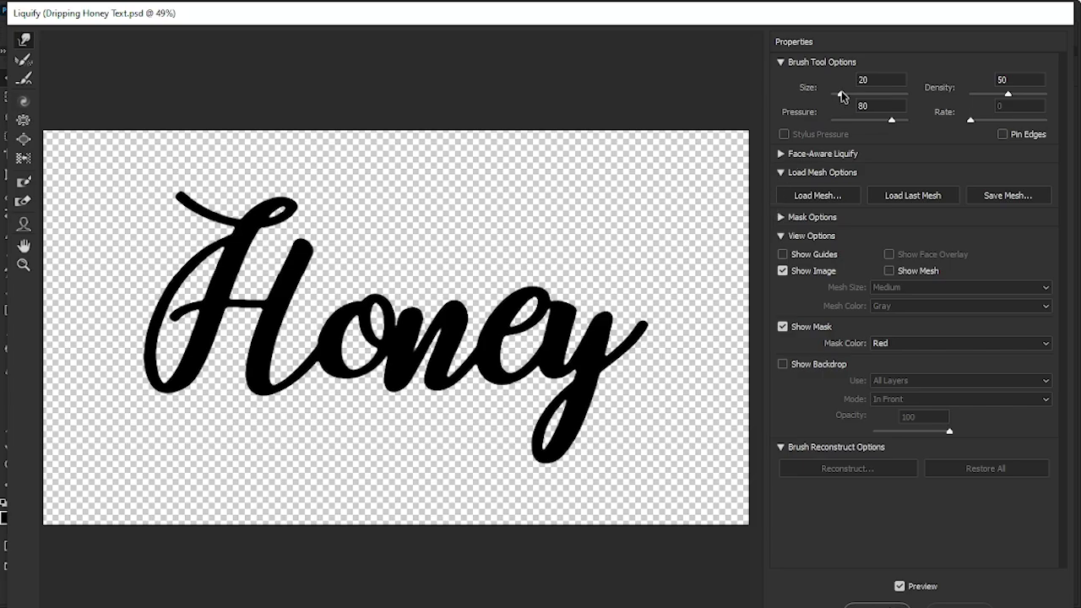
drag(892, 121, 908, 124)
scroll(145, 393, up, 5)
scroll(212, 507, up, 2)
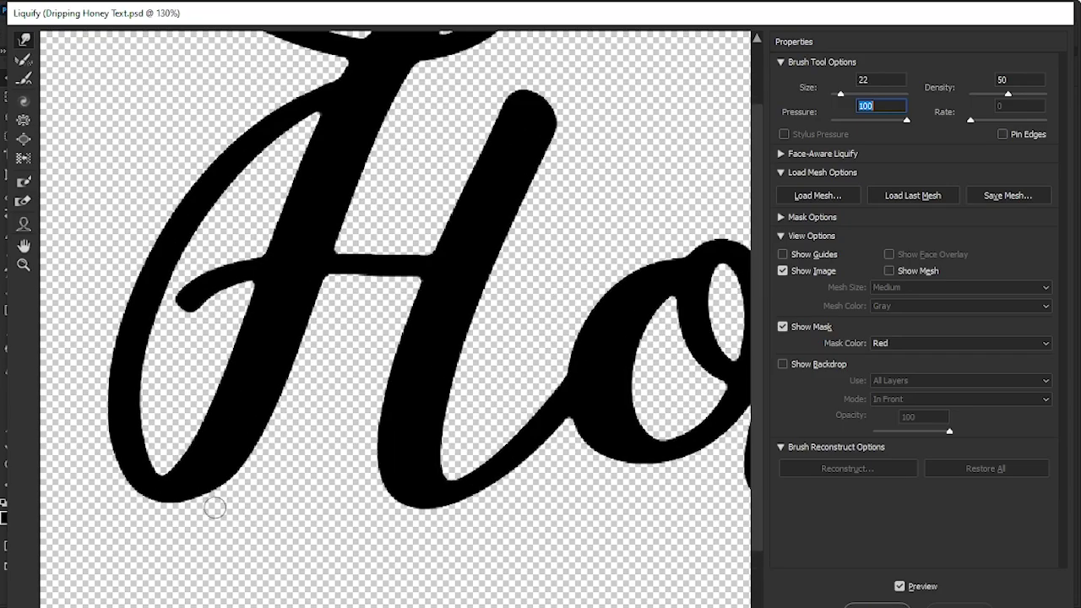
scroll(222, 358, down, 1)
mouse_move(238, 361)
mouse_down()
mouse_move(232, 409)
mouse_move(238, 382)
mouse_move(237, 421)
mouse_up()
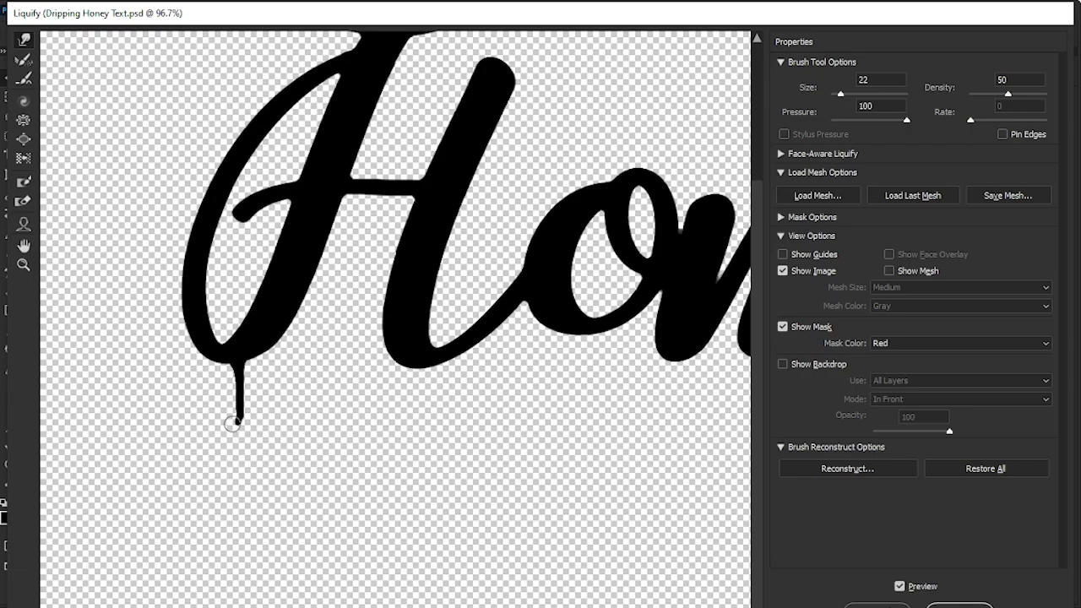
key(ctrl+plus)
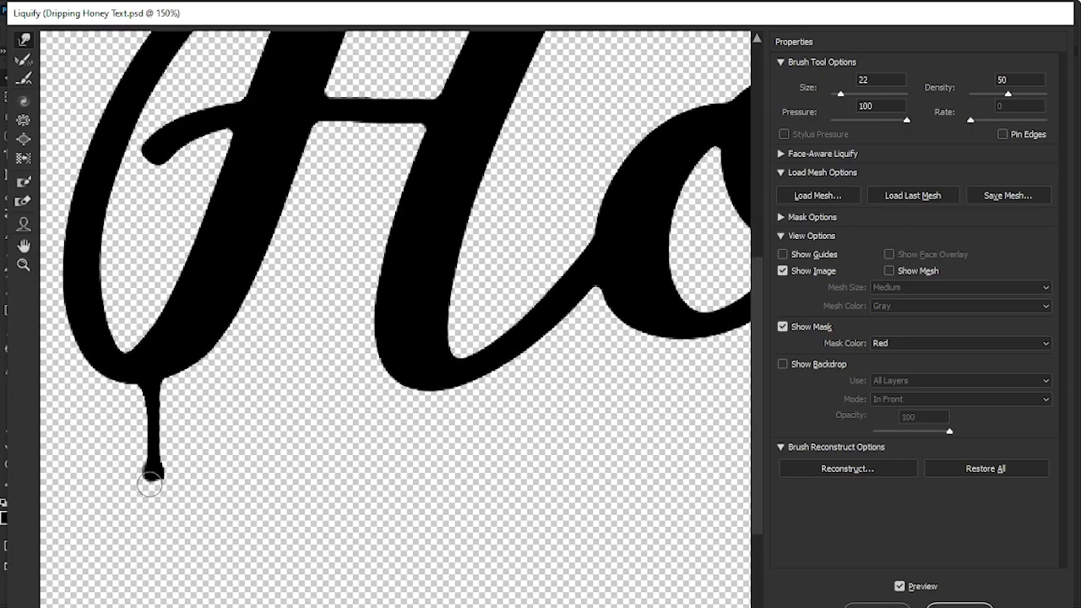
drag(841, 94, 850, 95)
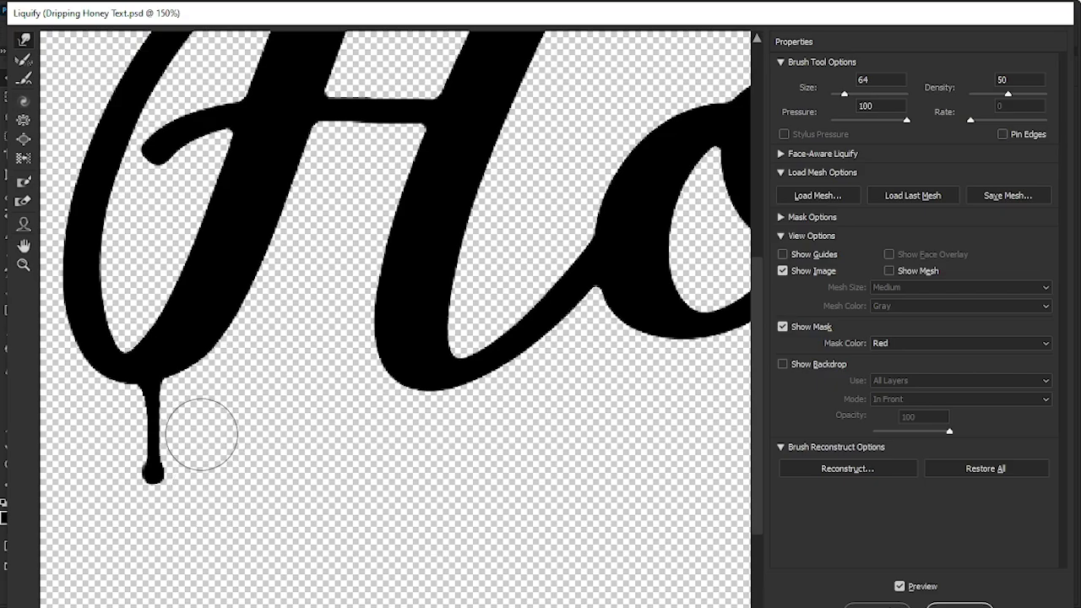
key(bracketleft)
key(bracketleft)
key(bracketleft)
key(bracketleft)
key(bracketleft)
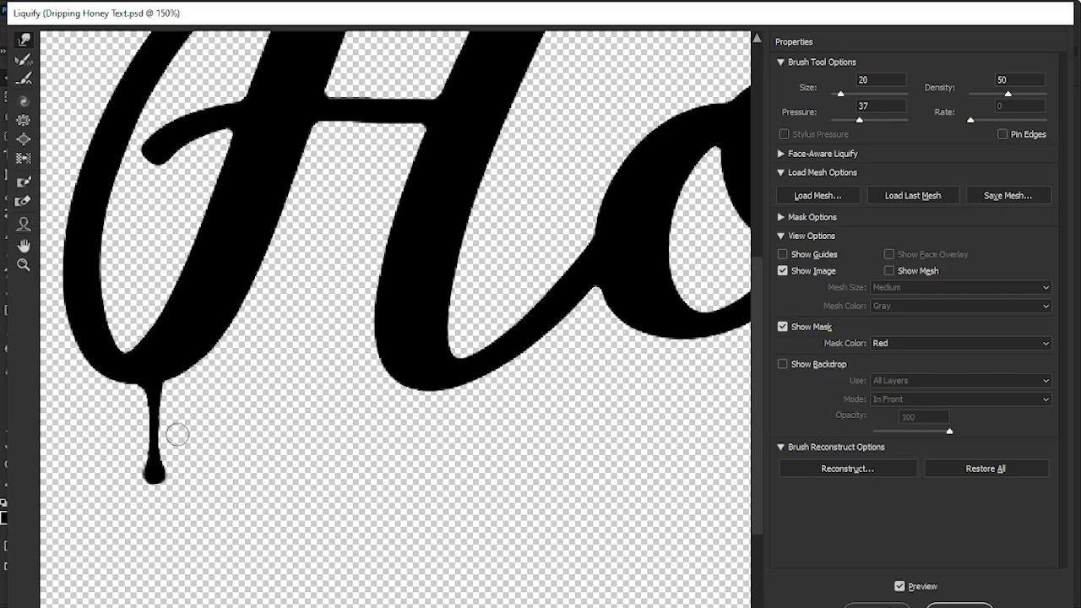
- Apply the Liquify warp, then outline the drip with Polygonal Lasso and copy it to a new layer
key(Return)
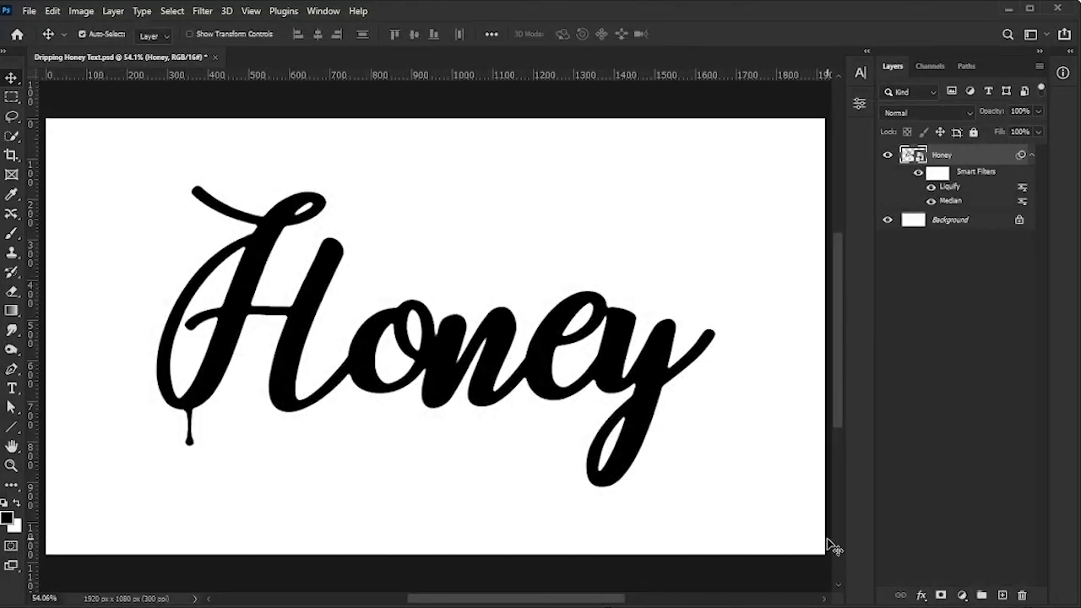
drag(541, 596, 477, 594)
scroll(415, 451, up, 6)
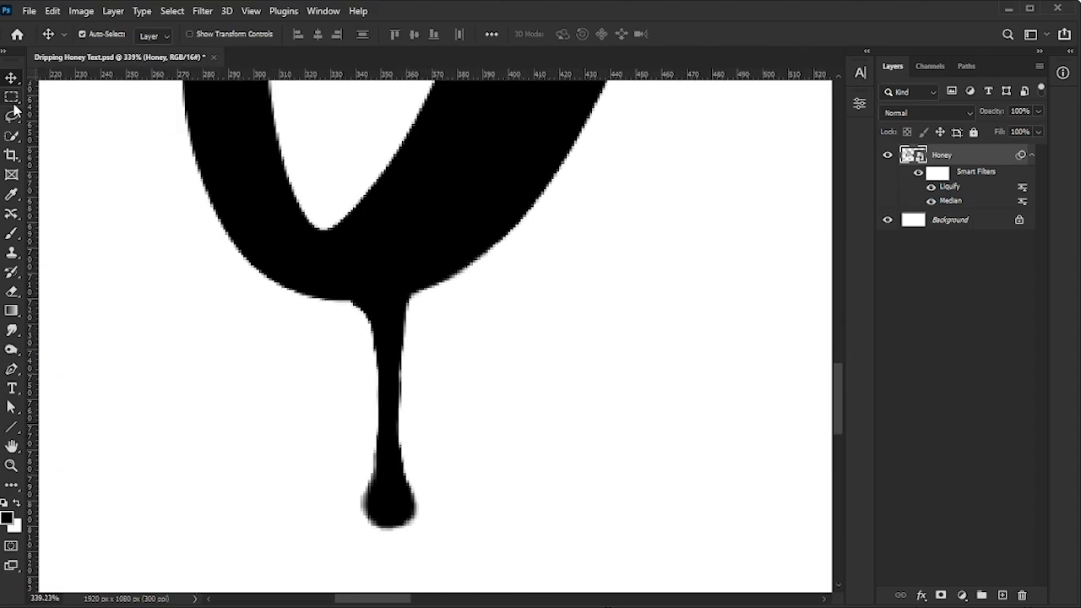
drag(12, 115, 68, 128)
click(352, 300)
click(420, 294)
click(459, 501)
click(409, 549)
click(333, 521)
click(338, 372)
click(352, 301)
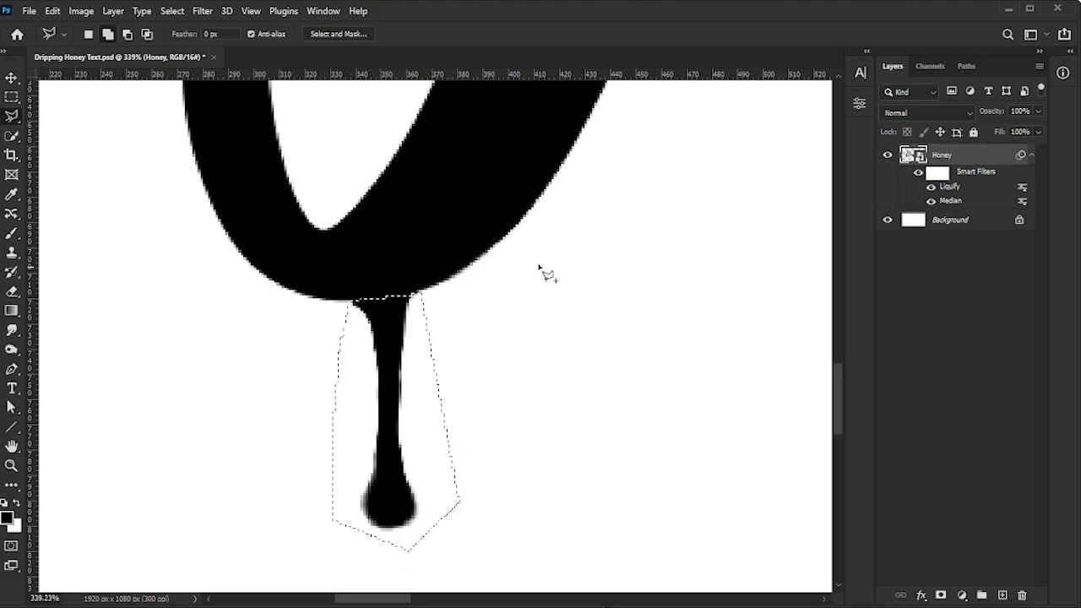
key(ctrl+j)
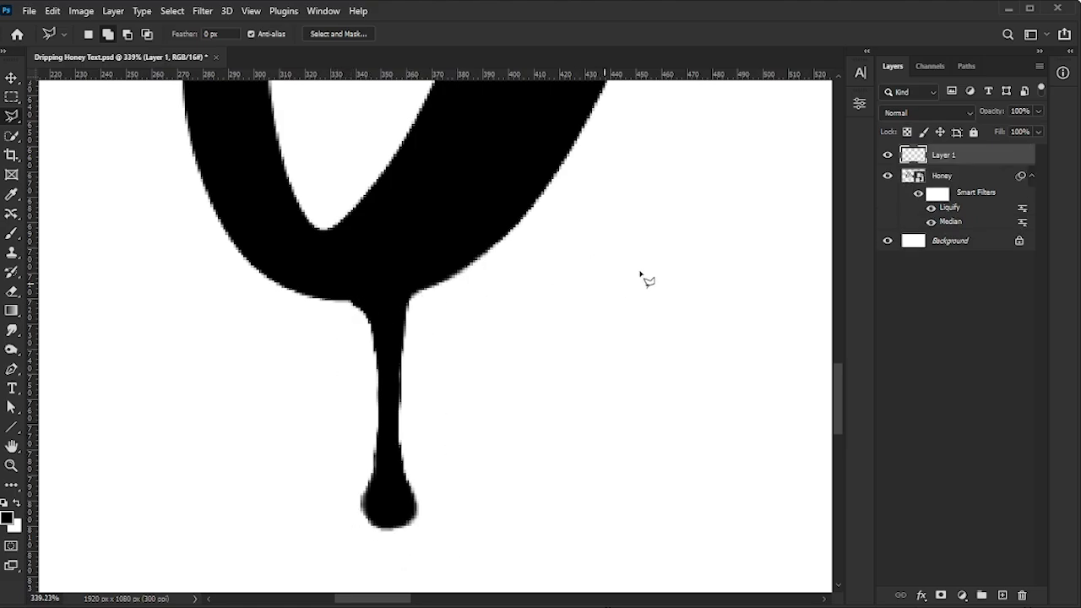
- Position the copied drip under another letter stroke beside the original
click(888, 175)
click(888, 176)
scroll(582, 292, down, 1)
key(v)
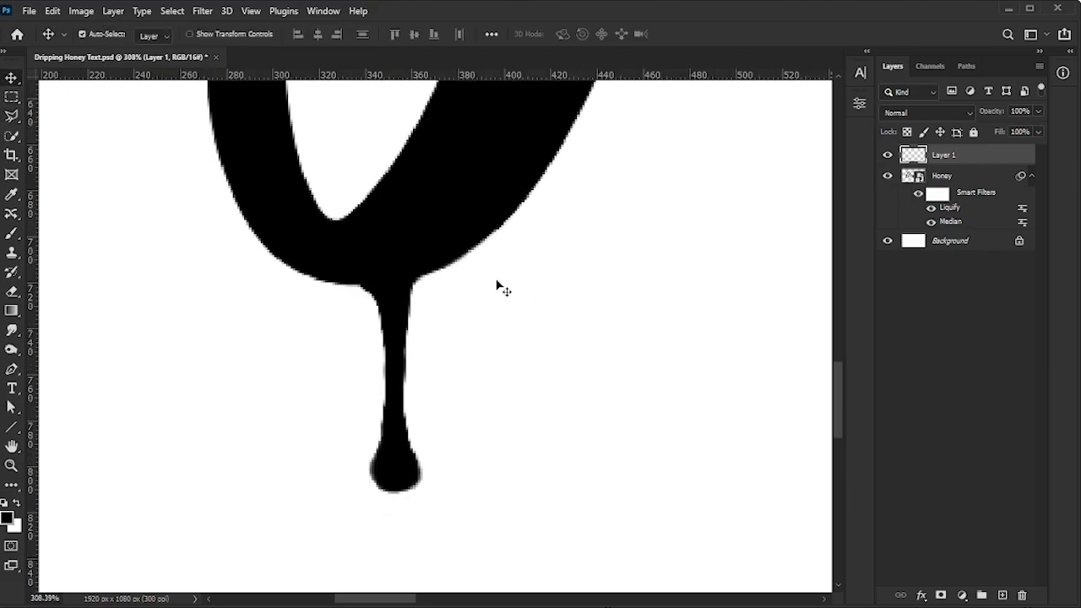
drag(402, 393, 498, 364)
scroll(502, 402, down, 12)
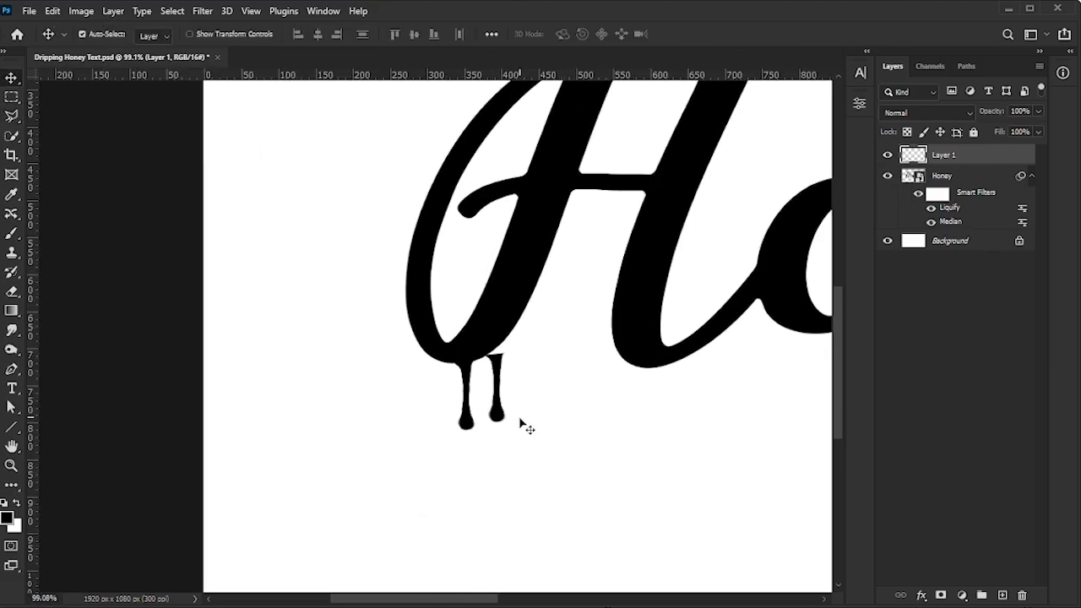
scroll(521, 434, right, 3)
drag(328, 397, 461, 415)
scroll(487, 420, up, 6)
scroll(463, 422, down, 3)
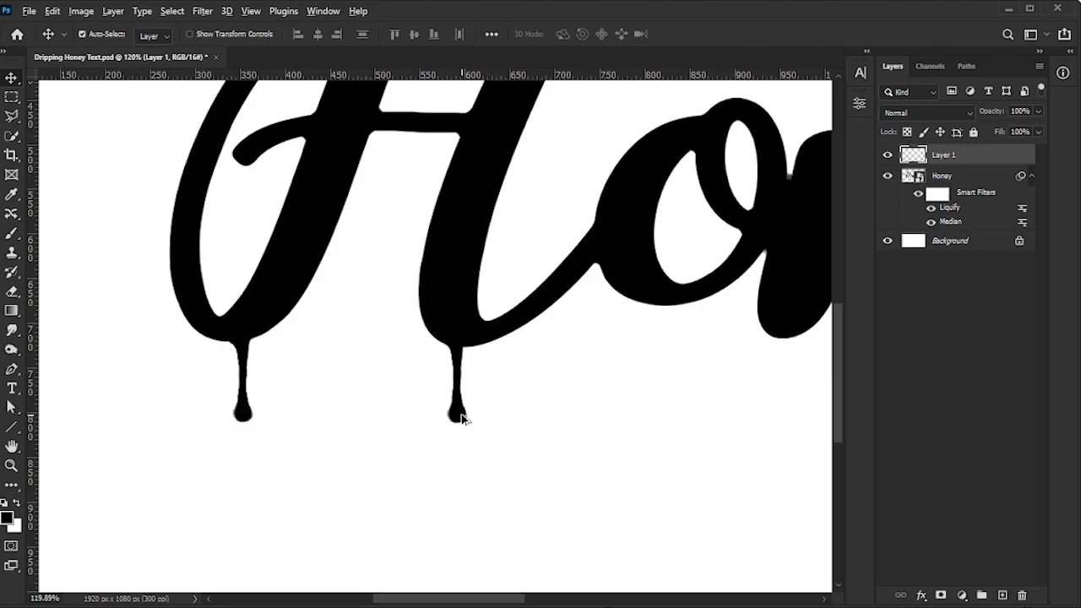
- Duplicate drips under the o, the n, along the word, and below the y's tail
drag(459, 415, 649, 377)
scroll(645, 411, down, 2)
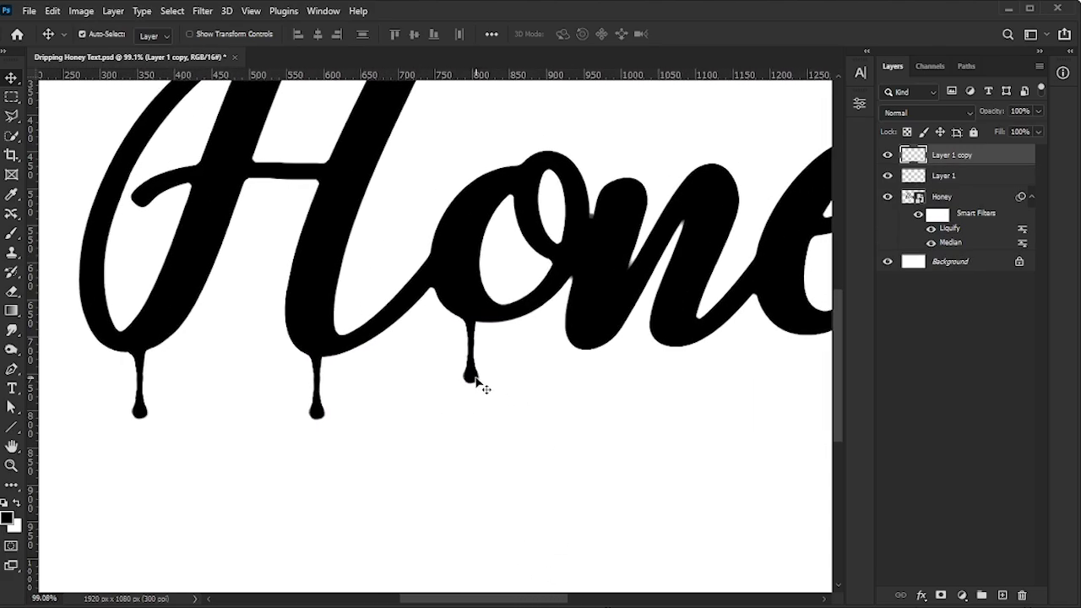
drag(478, 382, 688, 410)
drag(688, 410, 663, 392)
drag(564, 599, 598, 599)
drag(512, 388, 623, 559)
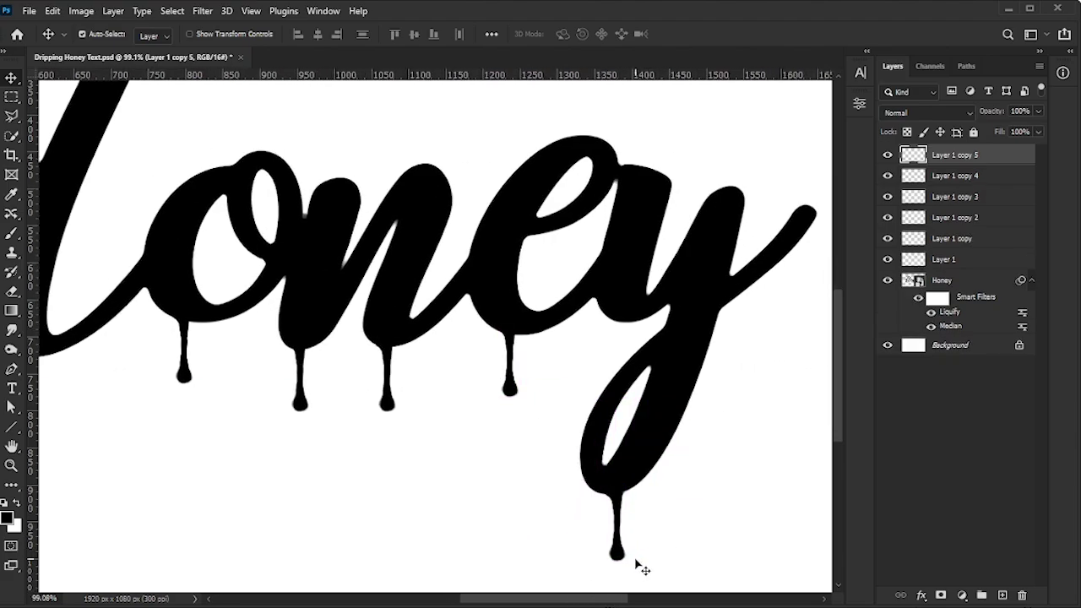
scroll(490, 498, down, 5)
drag(262, 436, 424, 397)
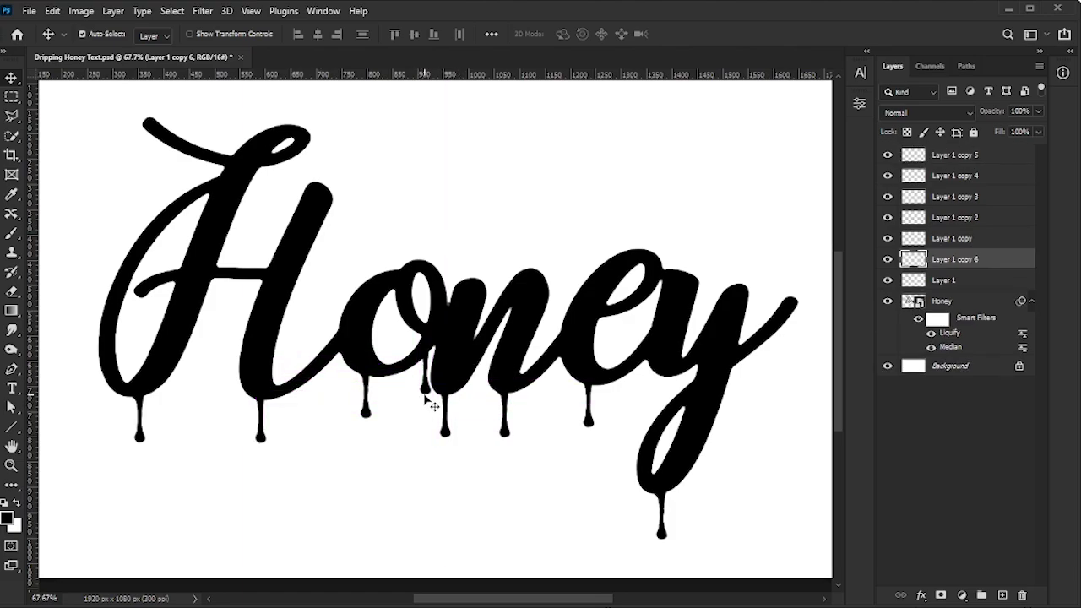
- Shorten drip copies with Free Transform, one to about 90% height
key(ctrl+t)
mouse_move(424, 397)
mouse_down()
mouse_move(425, 382)
mouse_move(425, 391)
mouse_up()
click(724, 42)
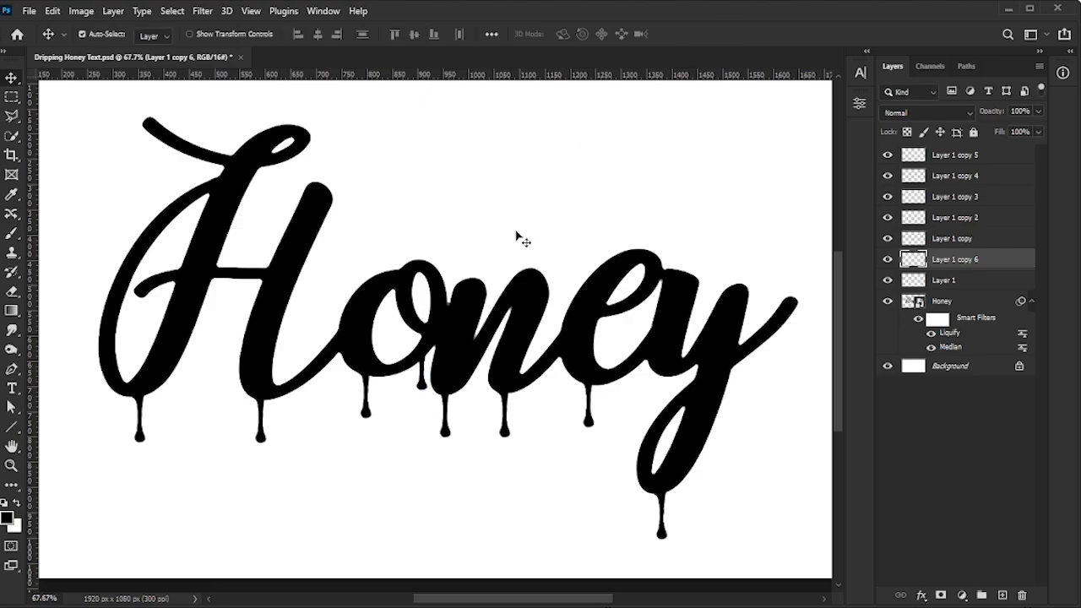
click(442, 432)
key(ctrl+t)
scroll(447, 430, up, 2)
click(523, 427)
scroll(673, 415, up, 2)
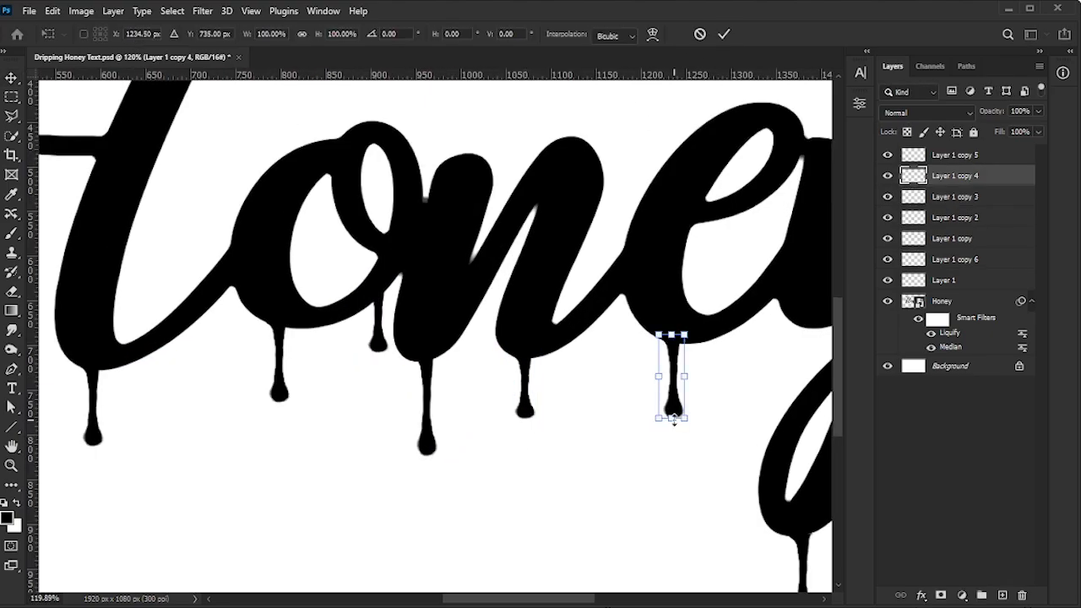
key(Return)
- Resize the drip hanging under the y
scroll(664, 531, down, 4)
scroll(715, 550, up, 4)
click(706, 528)
key(ctrl+t)
scroll(701, 524, down, 2)
key(Return)
- Add more drip copies under the H, o, y and e, plus one on the H
drag(372, 404, 181, 334)
drag(436, 376, 677, 305)
drag(279, 145, 159, 203)
key(ctrl+t)
scroll(159, 203, up, 3)
key(Return)
scroll(159, 202, down, 3)
- Move a drip copy onto the o and shorten it to 75% height
drag(279, 148, 382, 290)
scroll(382, 290, up, 3)
key(ctrl+t)
drag(355, 203, 356, 235)
key(Return)
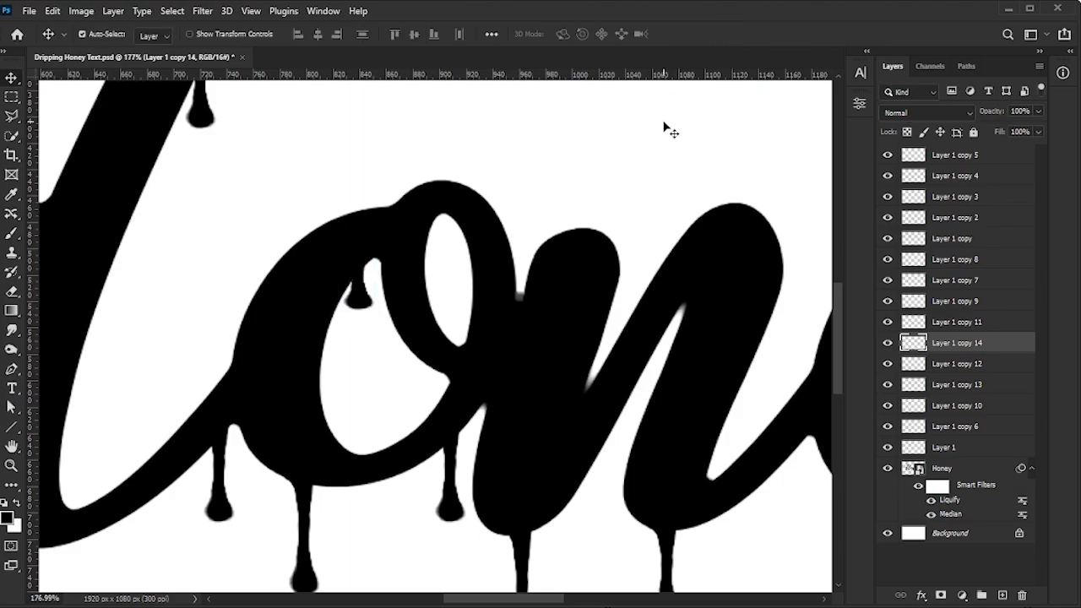
scroll(667, 127, down, 3)
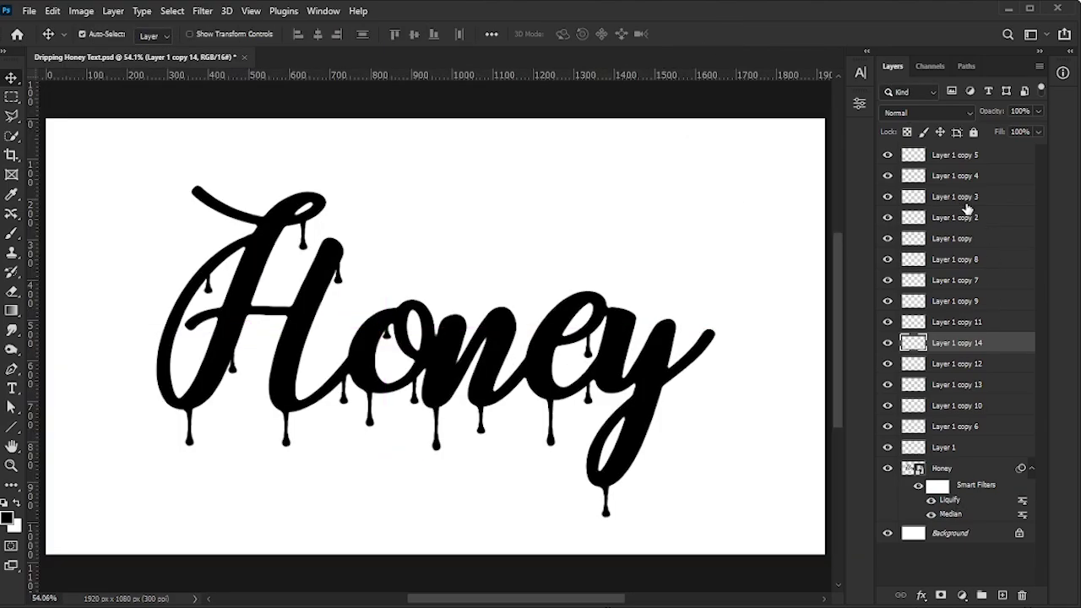
- Merge all drip layers down to Layer 1, rename the result 'Drippings', and make it a smart object
click(978, 157)
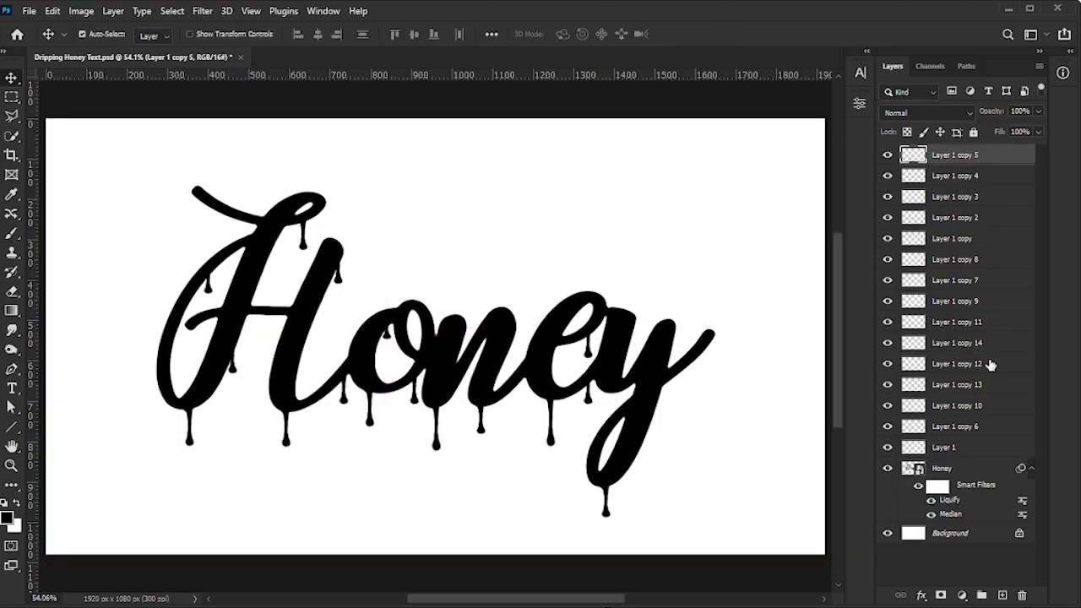
shift+click(979, 448)
right_click(982, 424)
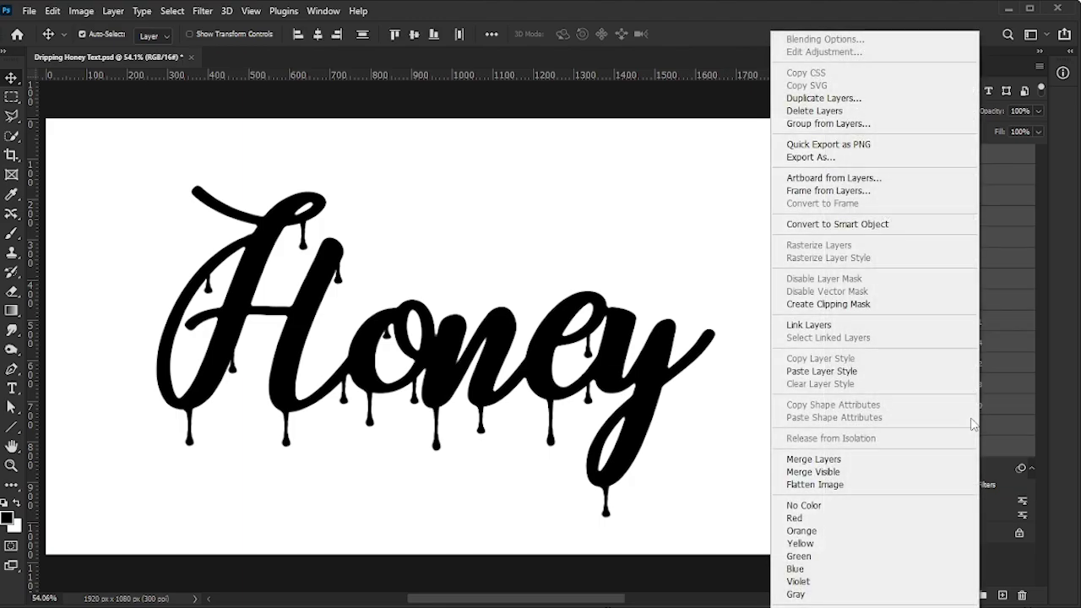
click(898, 459)
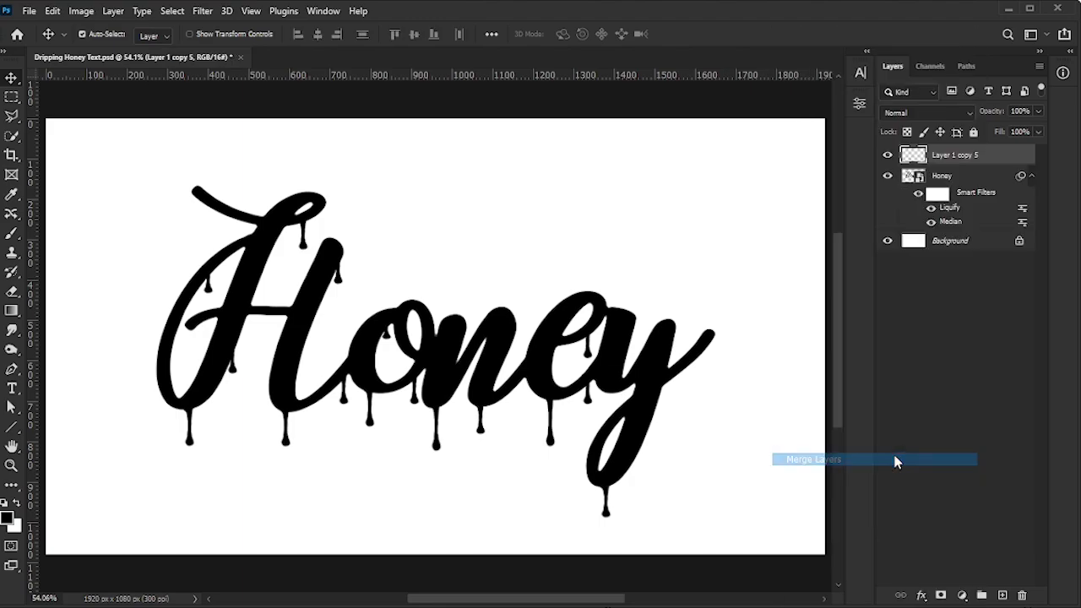
click(888, 156)
click(888, 156)
double_click(963, 156)
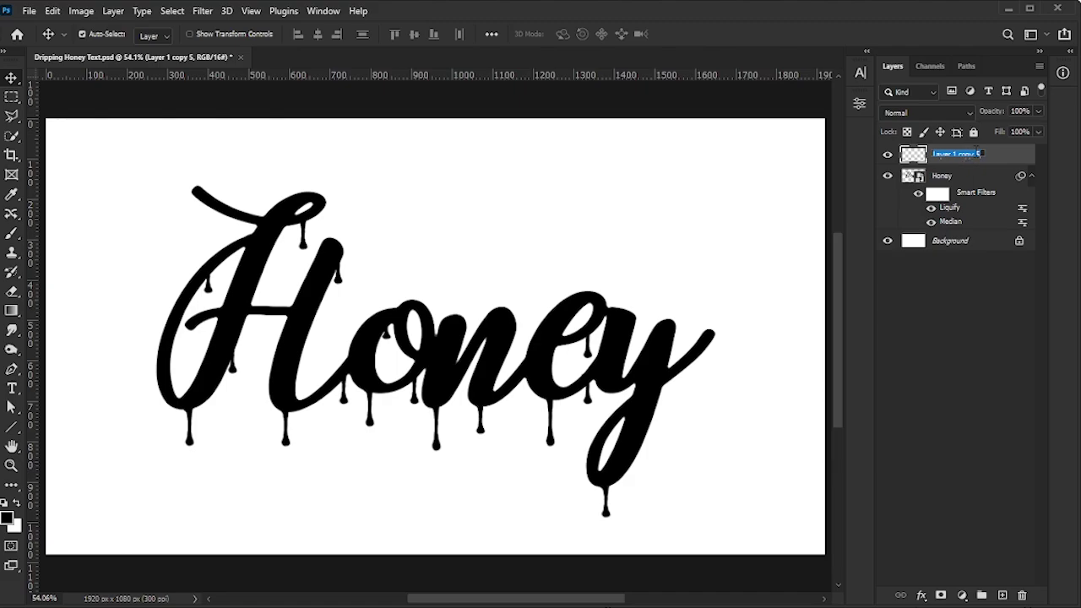
text(Drippings)
key(Return)
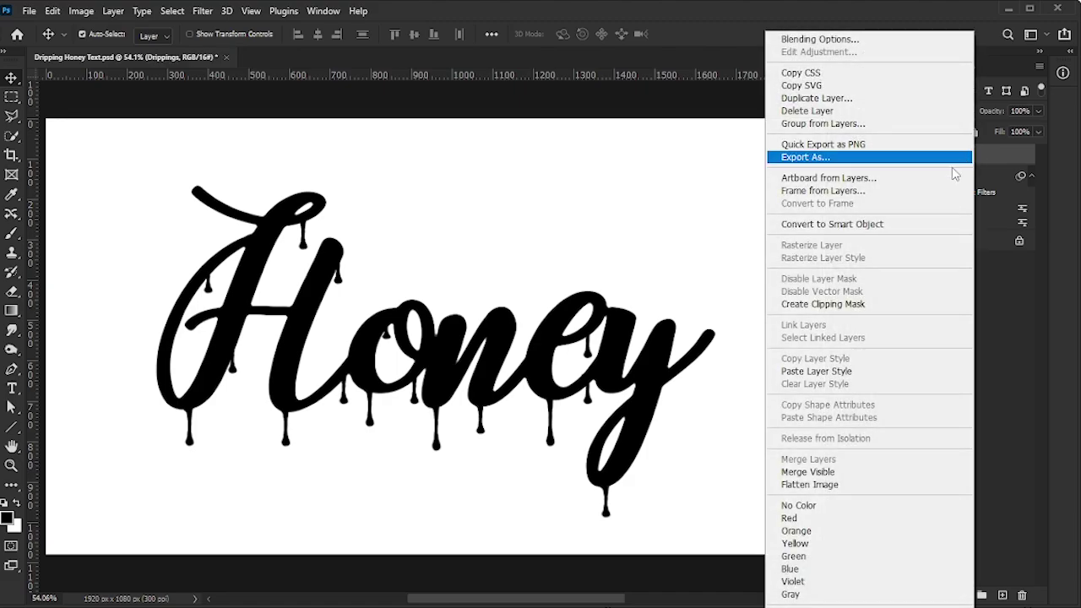
click(911, 224)
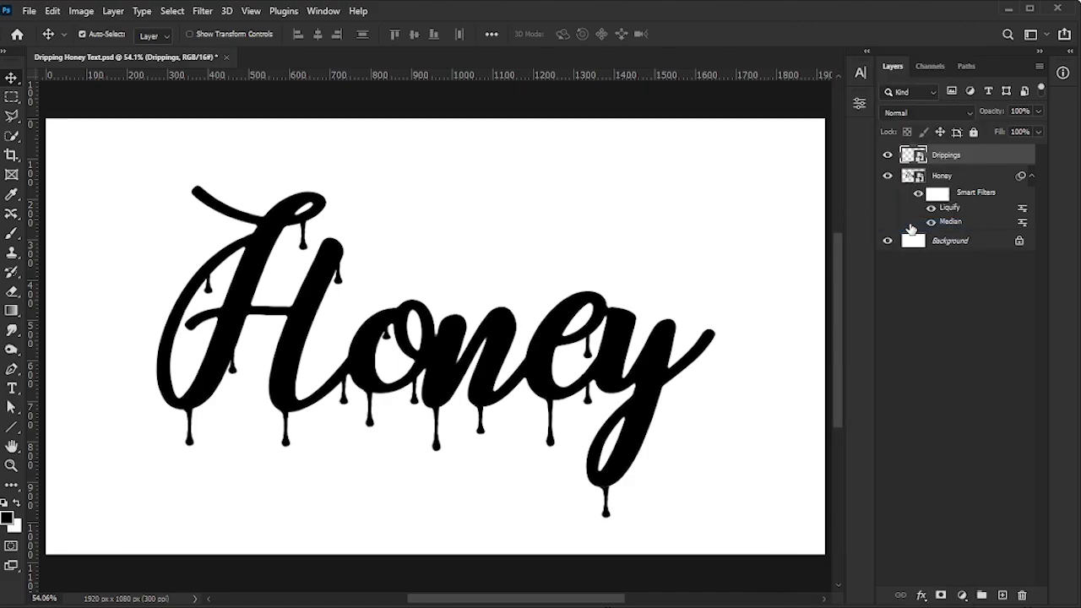
- Push the Drippings shapes in Liquify with brush sizes 70 and 40, then collapse both Smart Filters lists
click(202, 11)
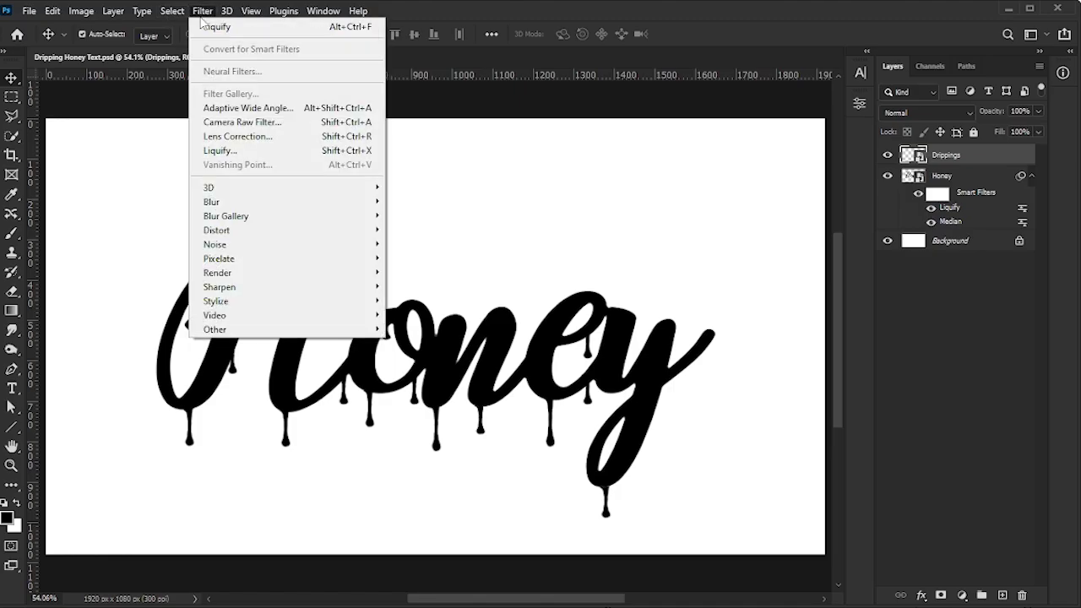
click(228, 150)
scroll(326, 401, up, 3)
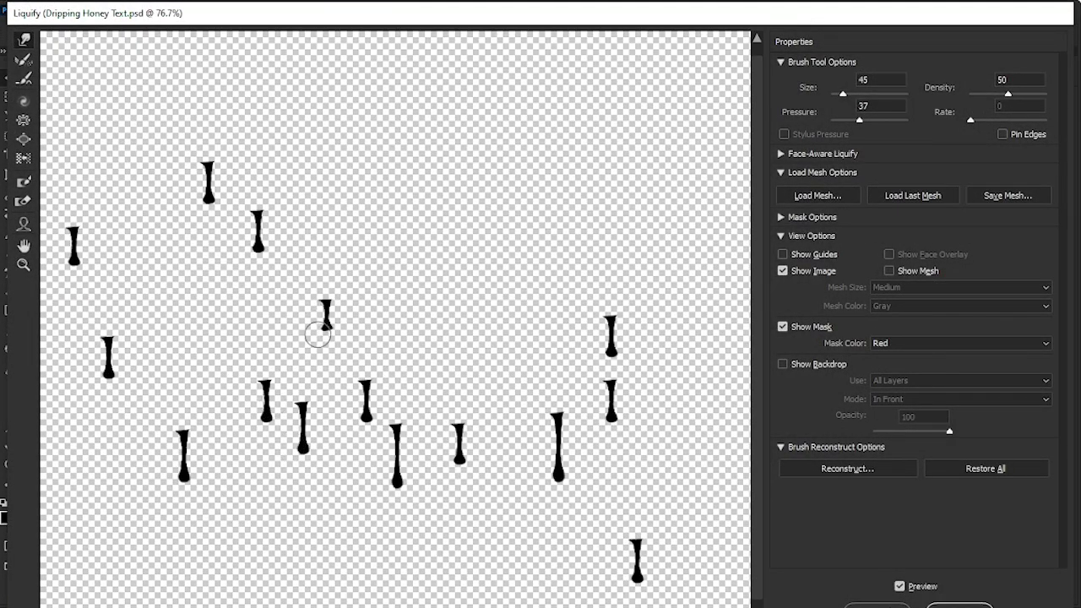
key(bracketright)
key(bracketright)
key(bracketright)
key(bracketright)
key(bracketright)
scroll(318, 329, up, 3)
scroll(280, 348, down, 4)
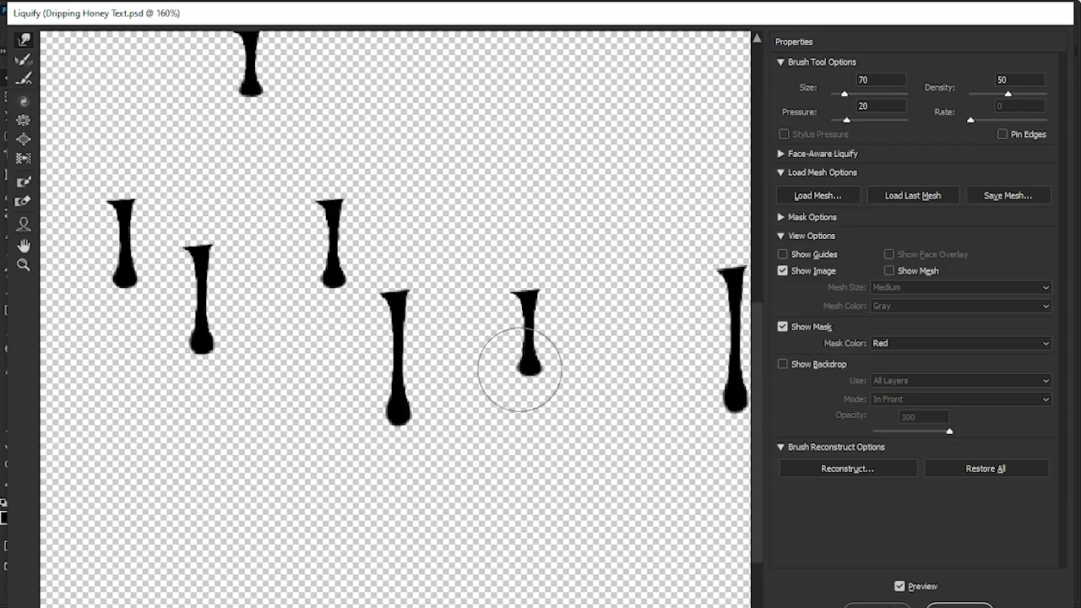
scroll(599, 427, up, 3)
scroll(478, 583, right, 3)
key(bracketleft)
key(bracketleft)
key(bracketleft)
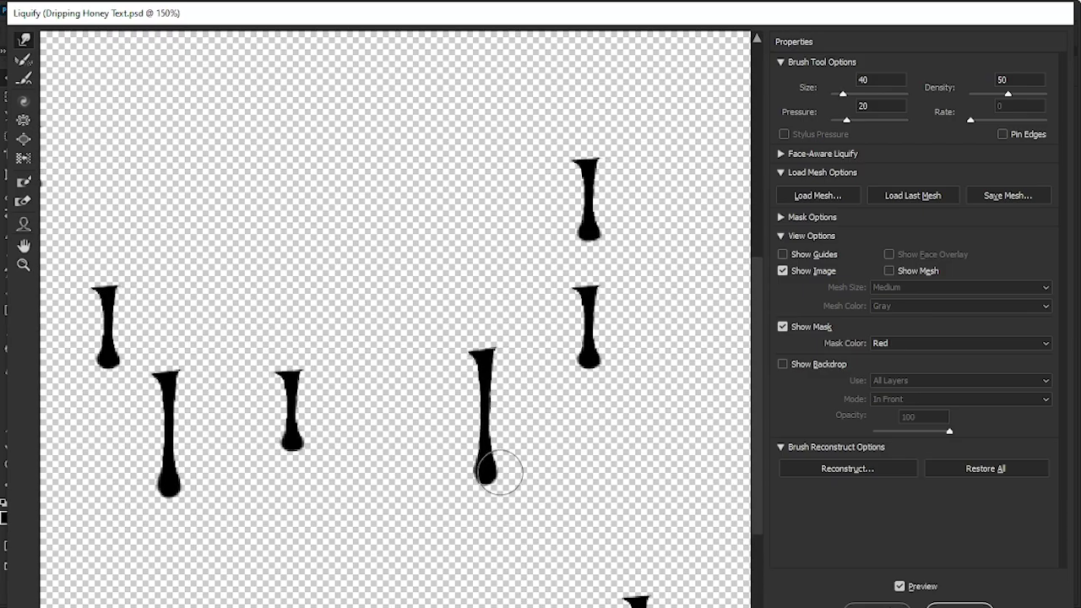
click(958, 605)
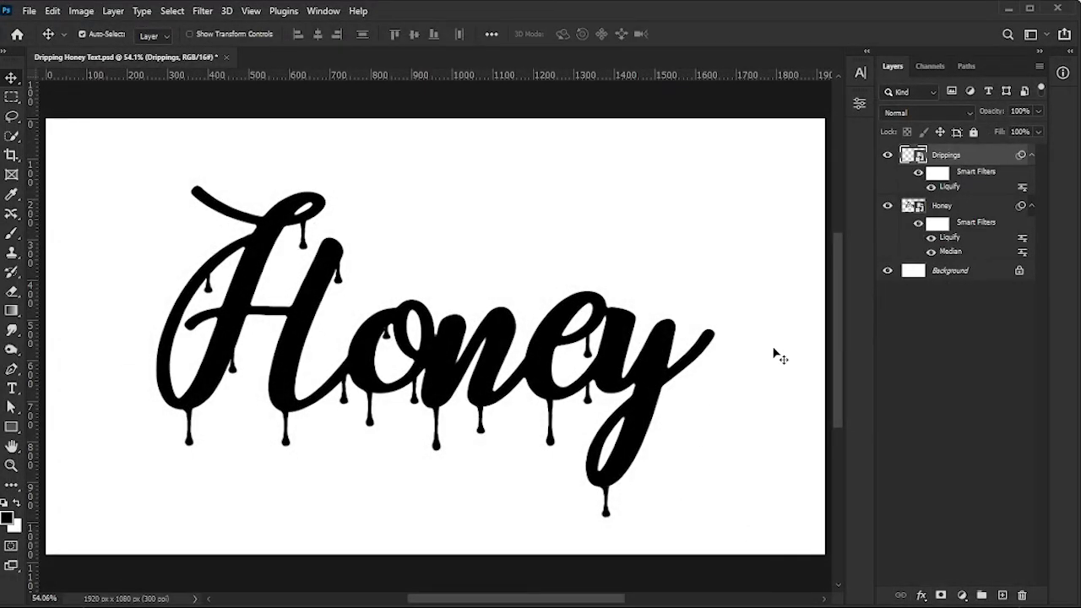
click(1032, 156)
click(1032, 175)
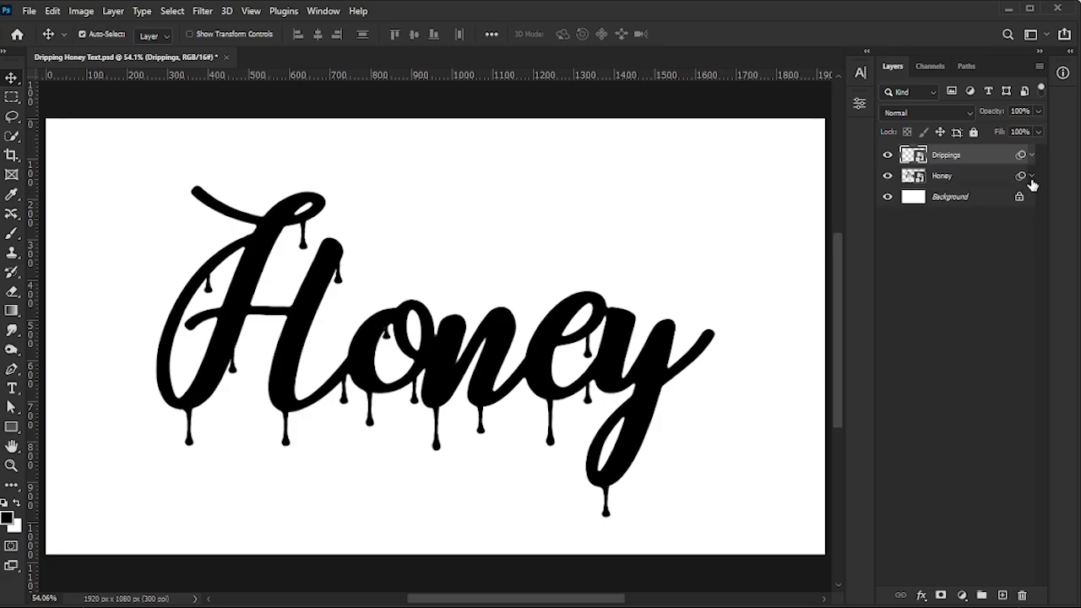
- Duplicate the Honey text layer and name the layers 'Text - Styles' and 'Text - Glossy Transparent'
click(960, 176)
key(ctrl+j)
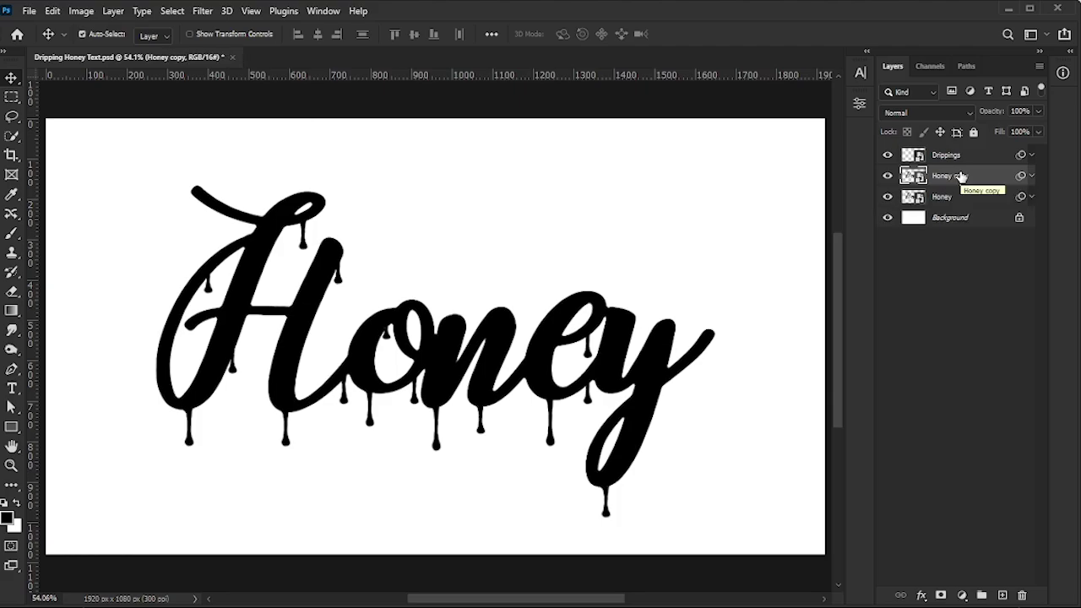
double_click(943, 196)
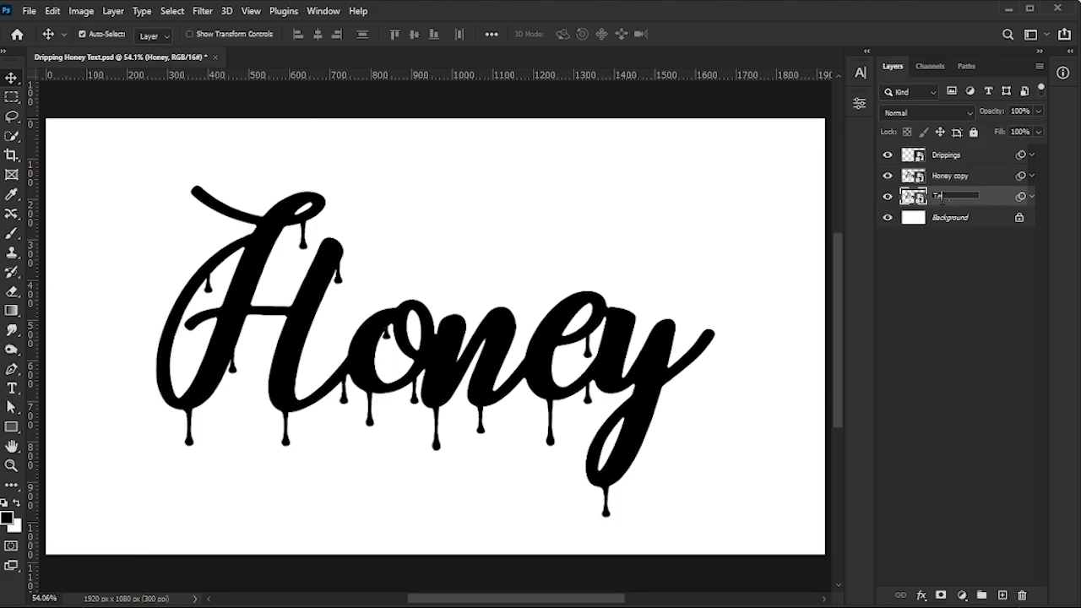
text(Text - Styles)
key(Return)
double_click(950, 175)
text(Text - Glossy Transparent)
key(Return)
- Duplicate the Drippings layer and name the layers 'Drippings Styles' and 'Drippings Glossy Transparent'
click(948, 157)
key(ctrl+j)
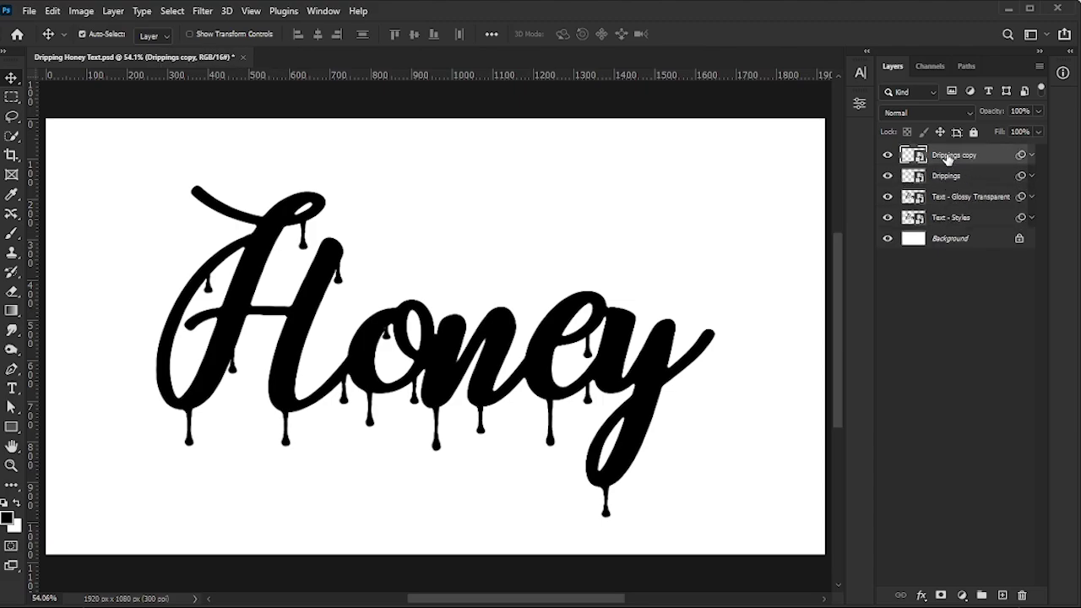
double_click(948, 175)
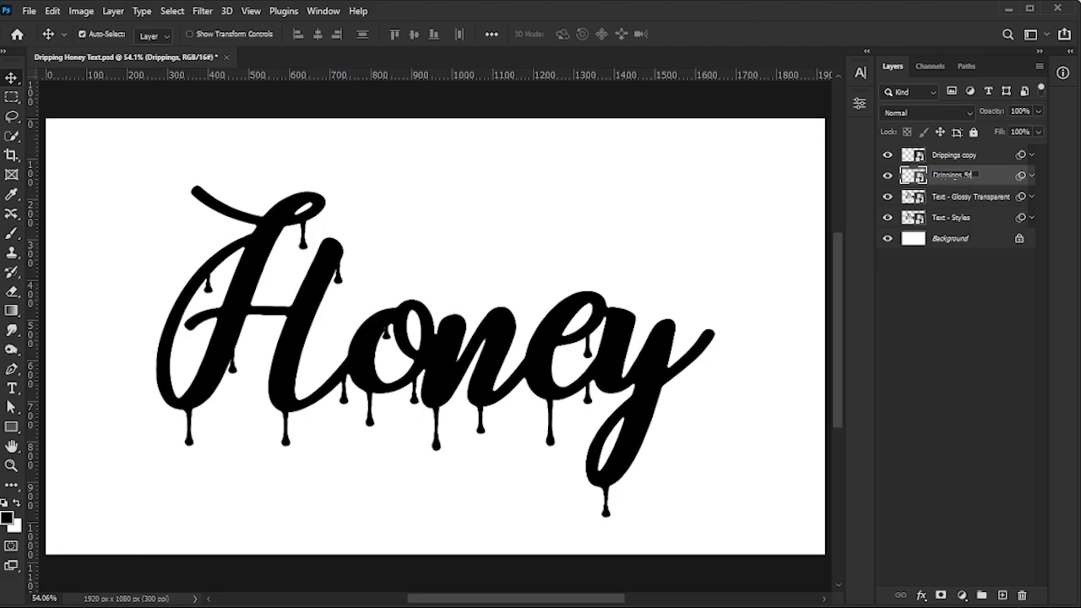
text(Drippings Styles)
key(Return)
double_click(963, 156)
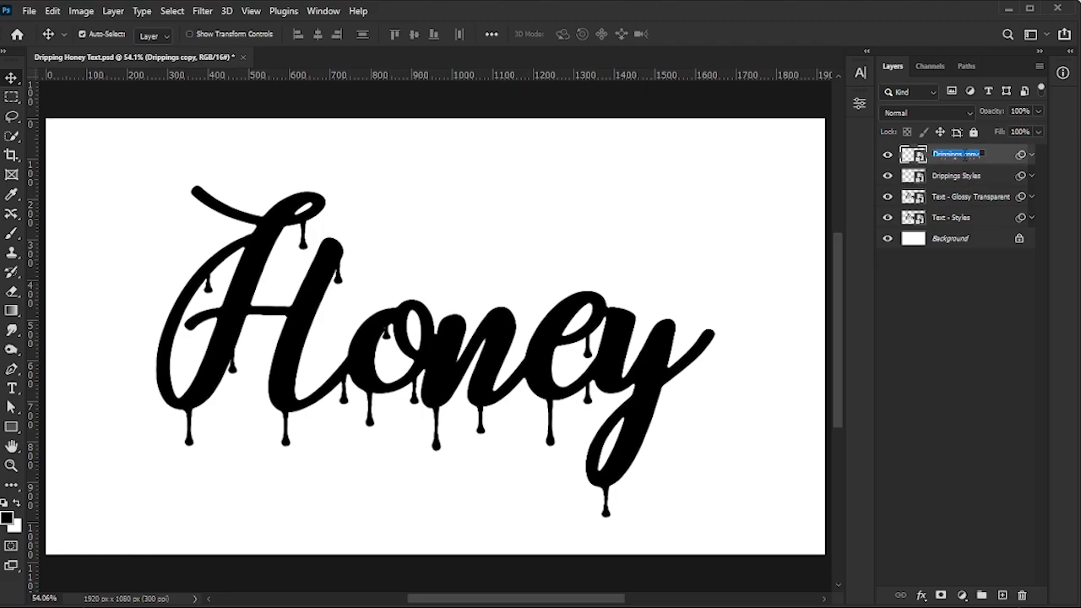
text(Drippings Glossy Transparent)
key(Return)
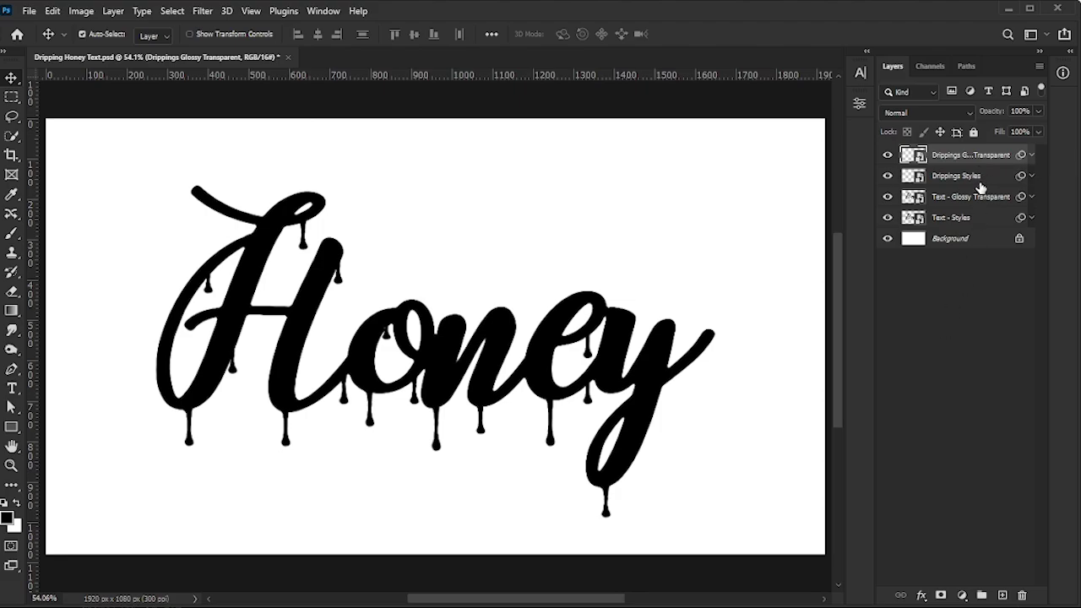
- Group Drippings Styles with Text - Styles as 'Dripping Honey Text - Styles'
drag(980, 180, 976, 210)
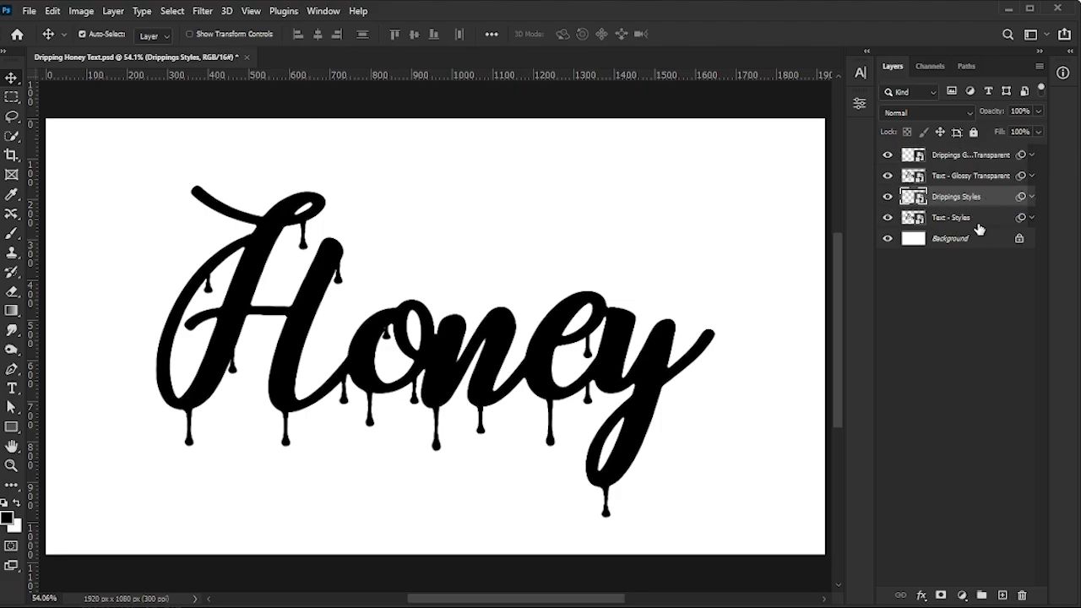
shift+click(974, 221)
click(982, 595)
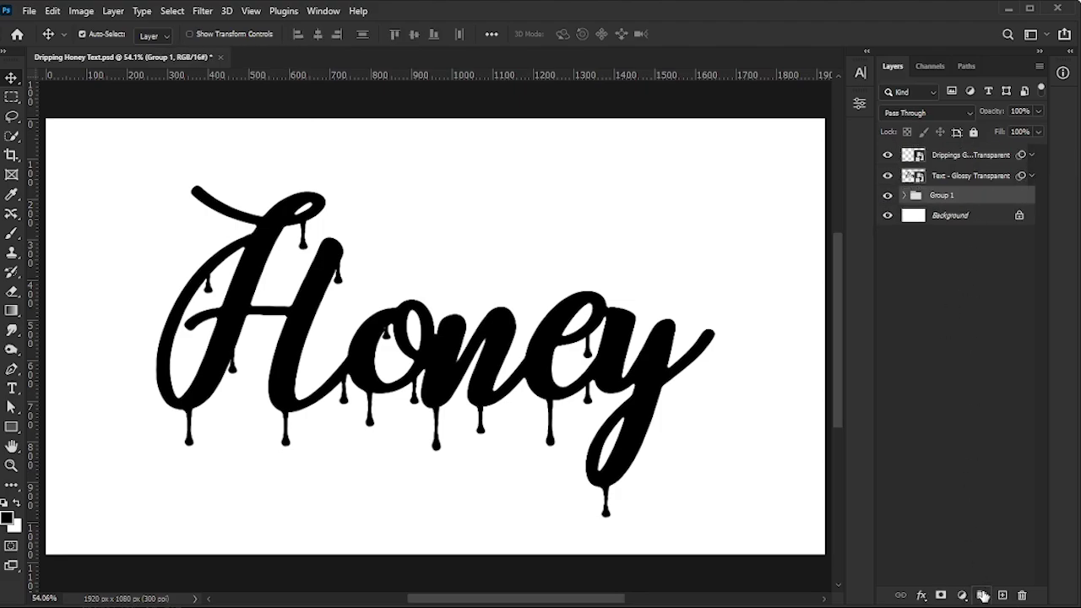
double_click(943, 195)
text(Dripping Honey Text - St)
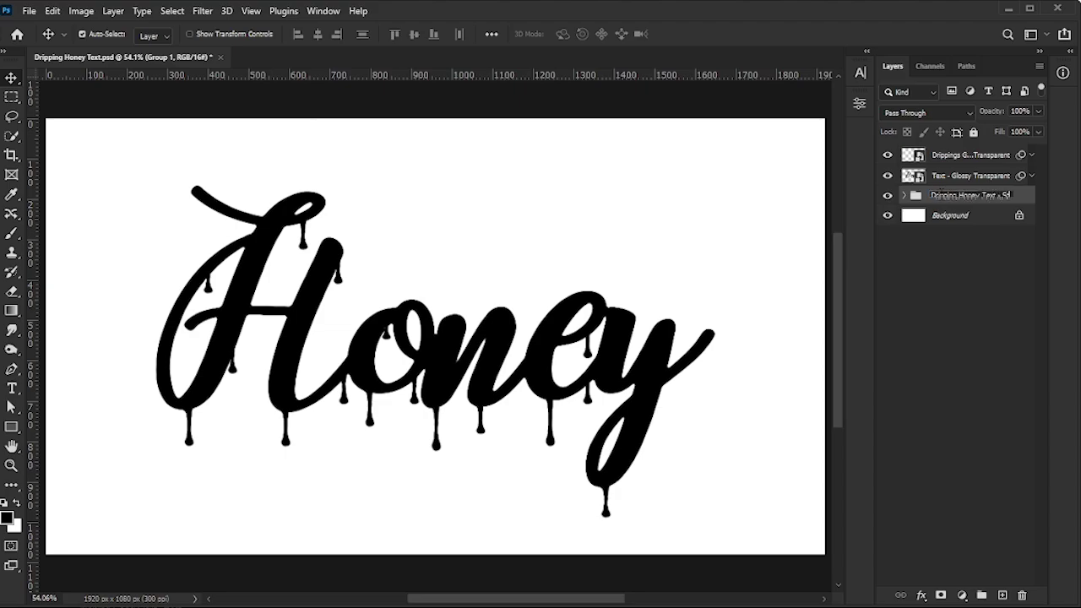
text(yles)
key(Return)
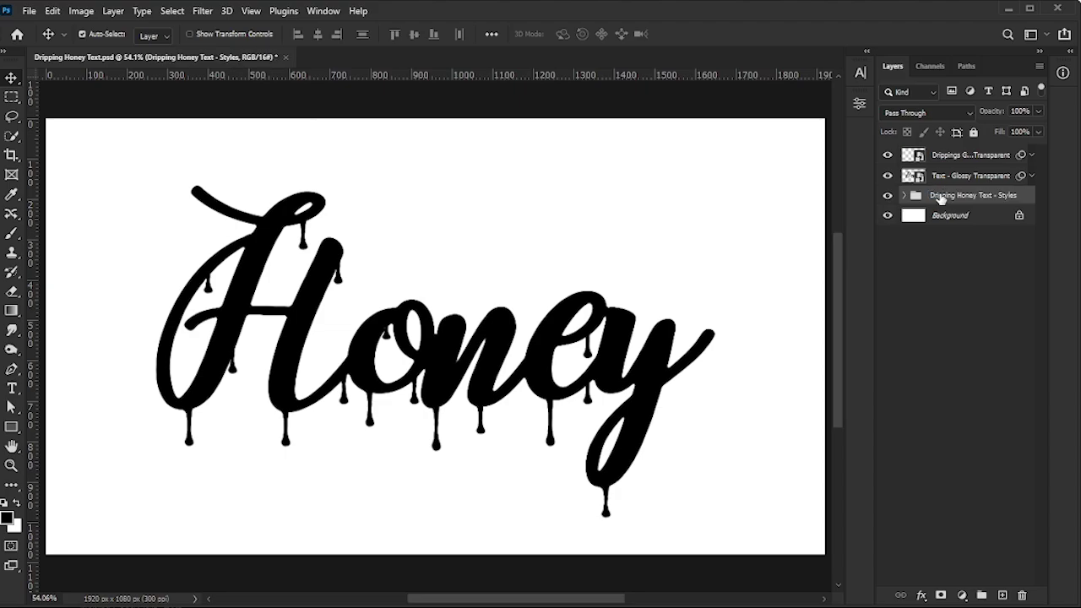
- Group the two glossy transparent layers and start naming the group 'Dripping Honey Text - Glossy'
click(954, 161)
ctrl+click(972, 175)
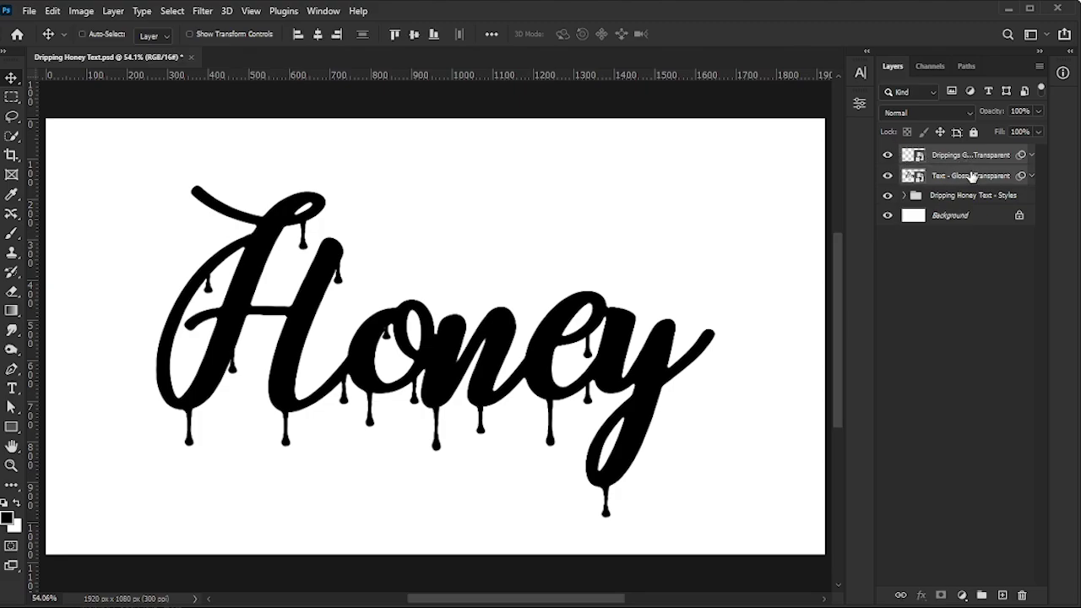
drag(971, 175, 982, 596)
double_click(942, 153)
text(Dripping Honey Text - Glossy)
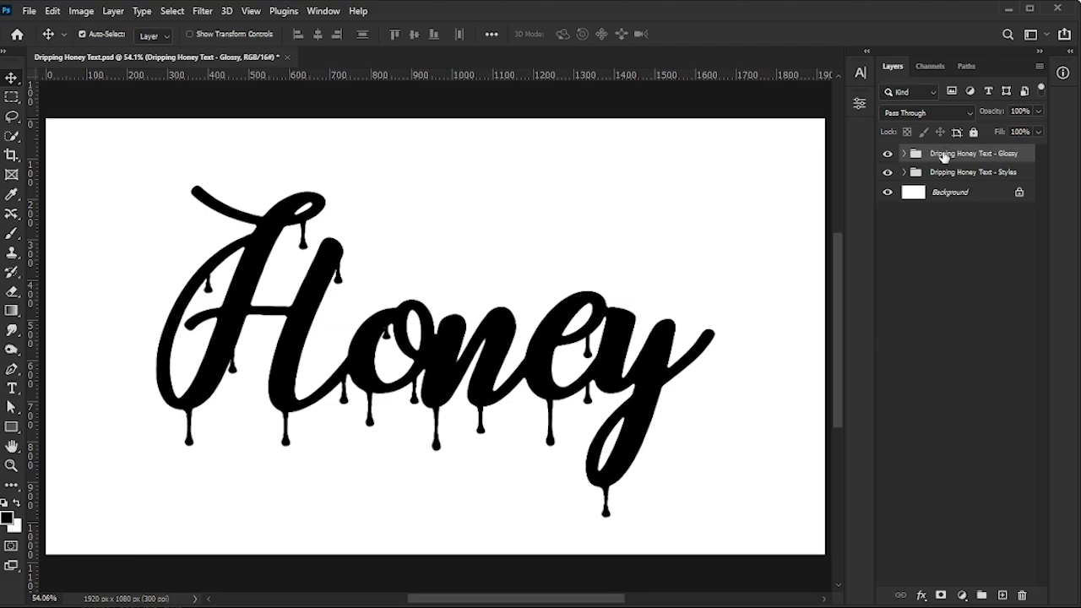
- Finish naming the Glossy group, hide it, and add Bevel & Emboss to the Styles group
click(958, 285)
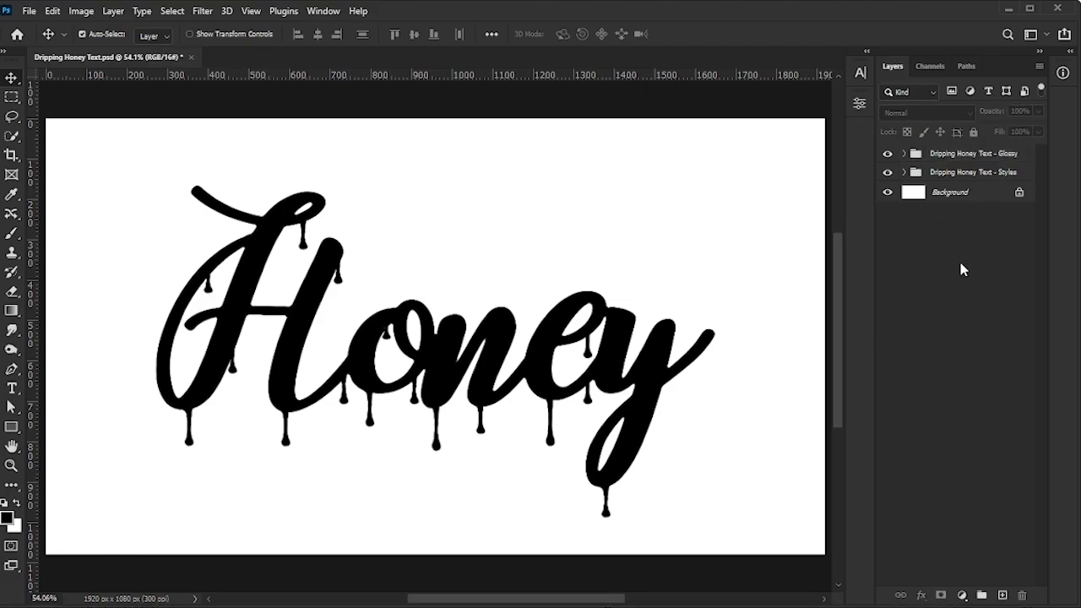
click(887, 153)
click(975, 175)
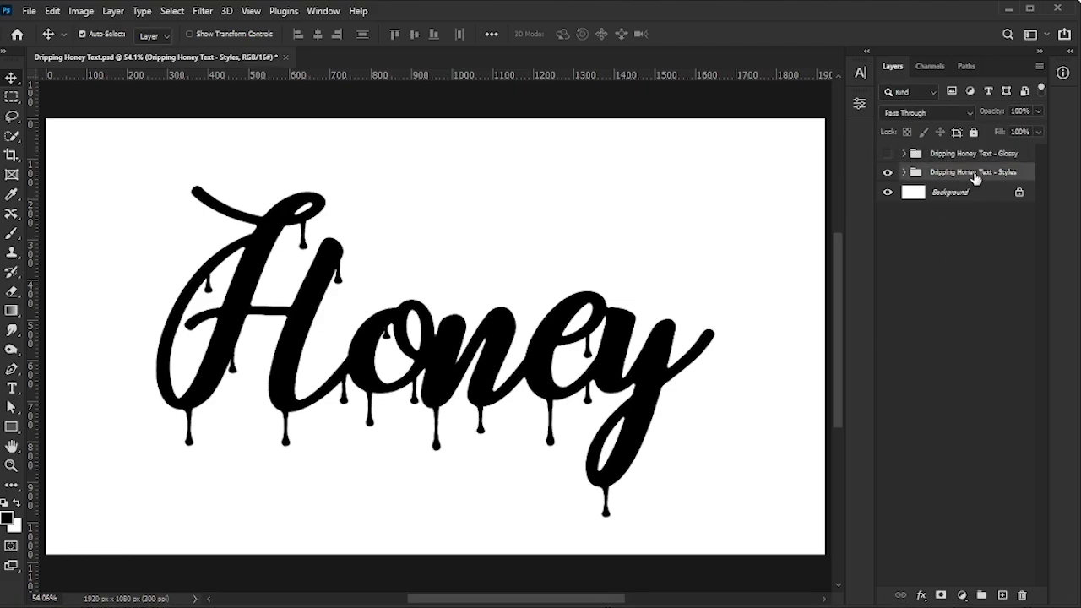
click(926, 593)
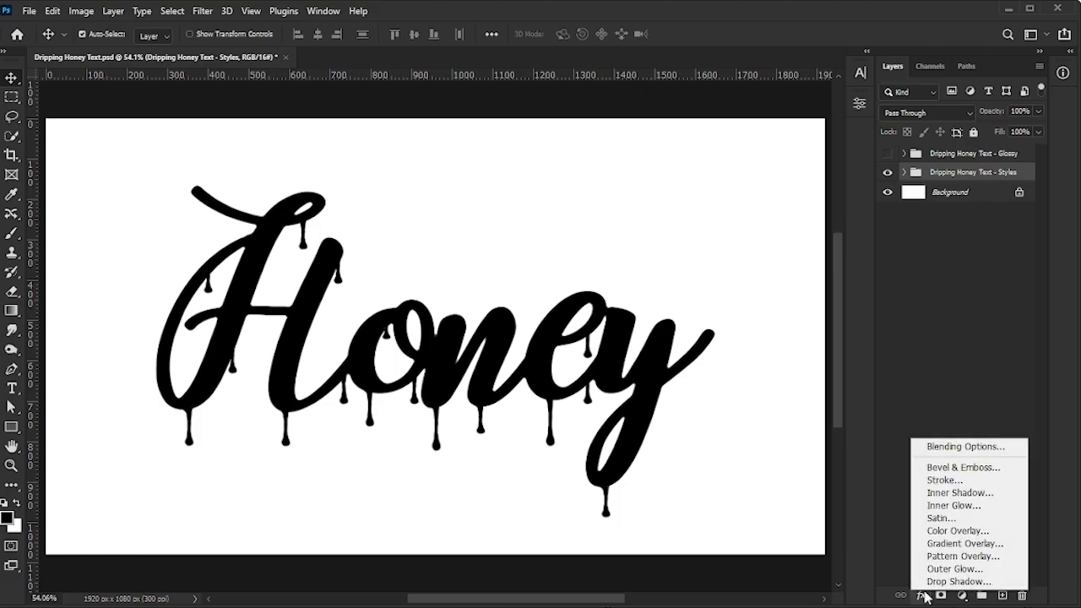
click(967, 469)
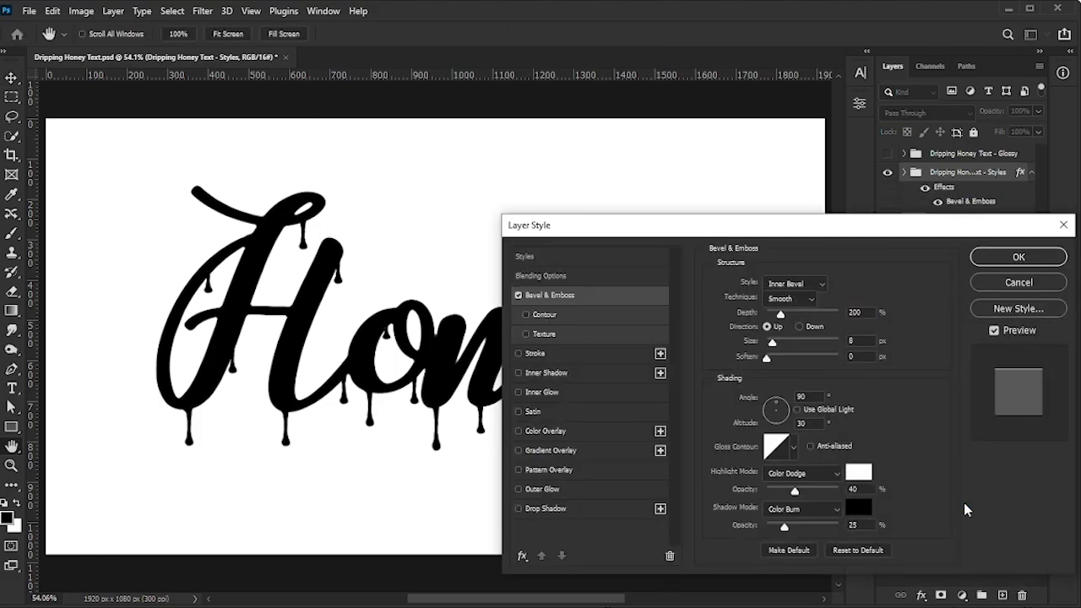
- Set the bevel to Inner Bevel, Smooth, depth 70, size 20 and altitude 70
click(805, 285)
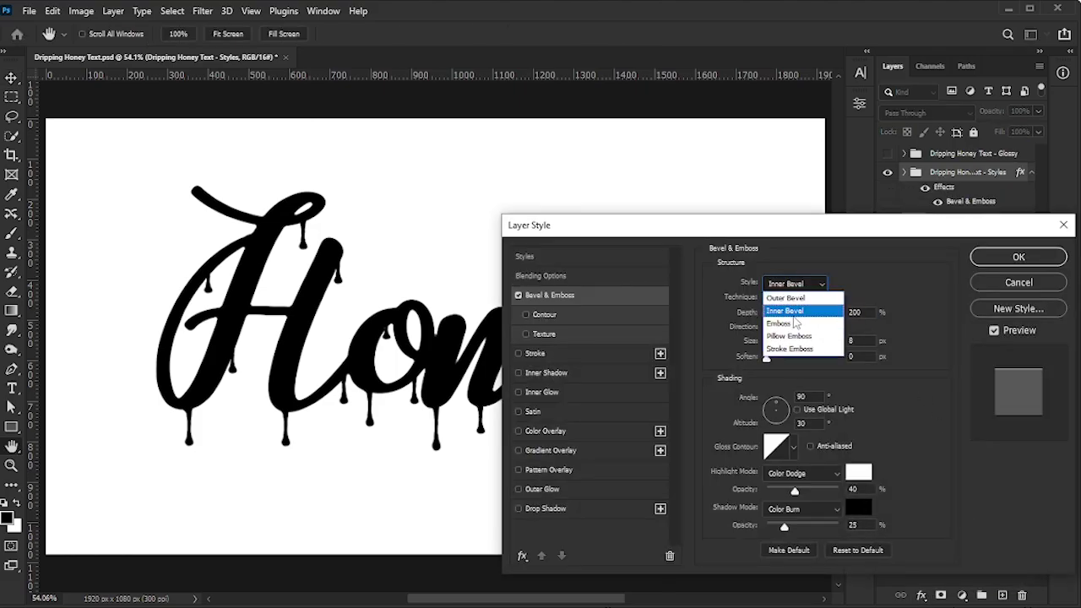
click(790, 311)
click(807, 300)
click(795, 315)
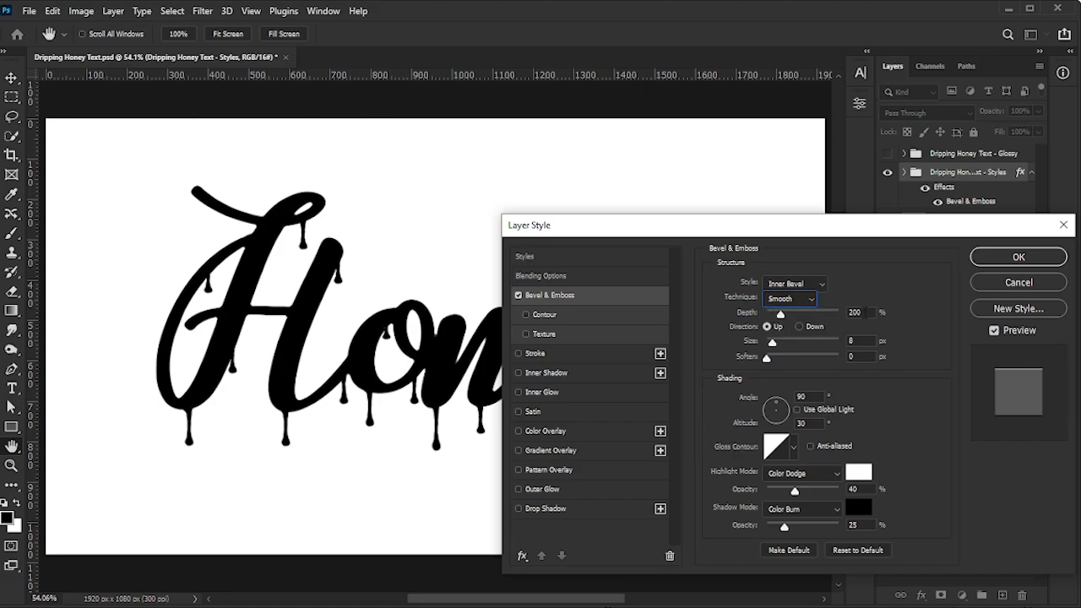
text(70)
key(Tab)
text(20)
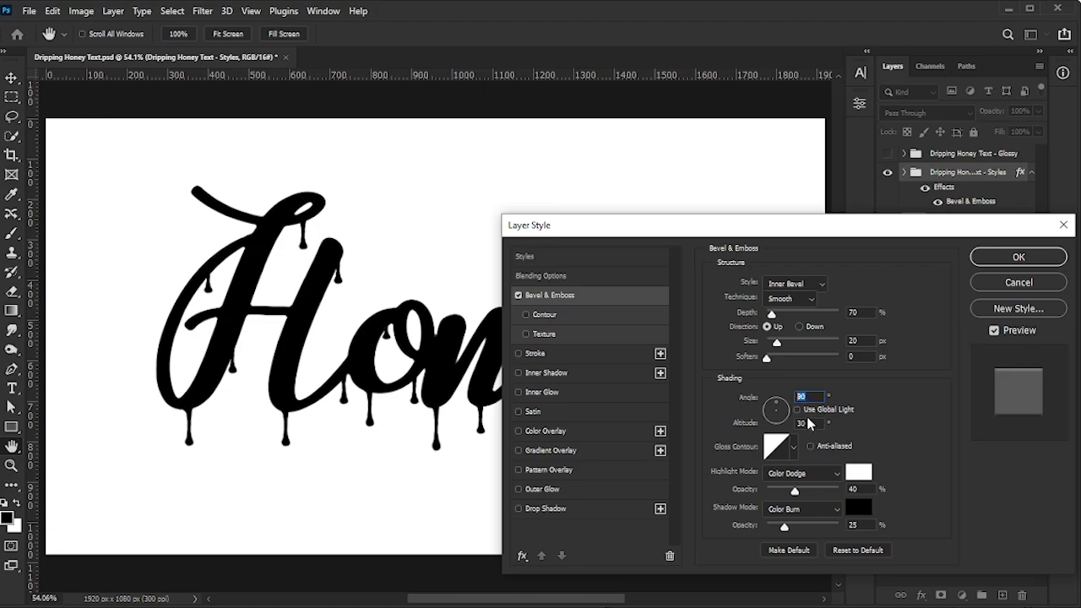
key(Tab)
text(70)
- Use a Cone - Inverted gloss contour with its bottom point raised
click(793, 453)
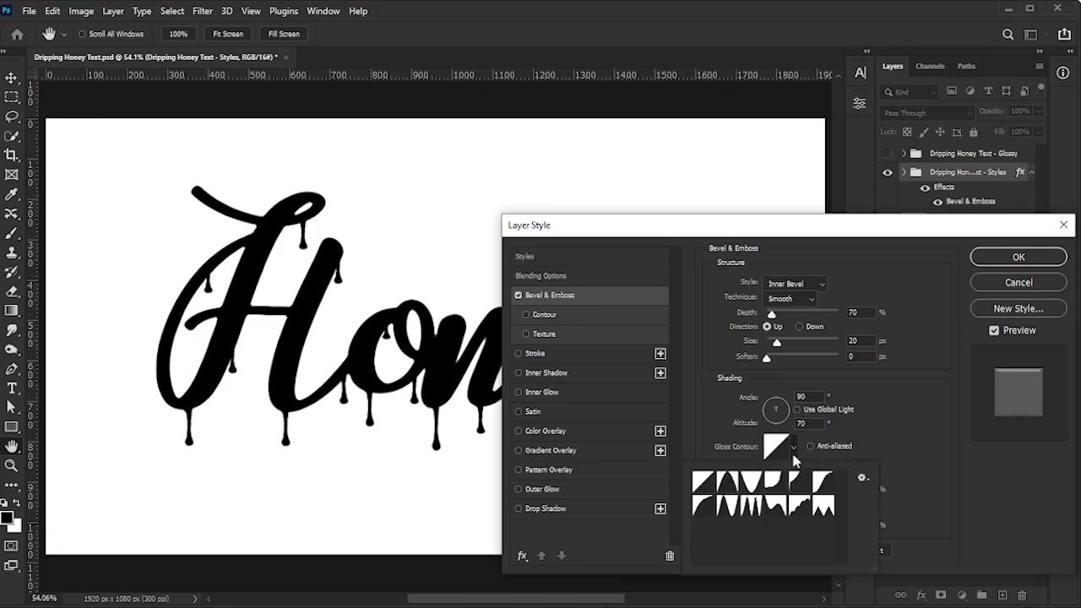
click(751, 486)
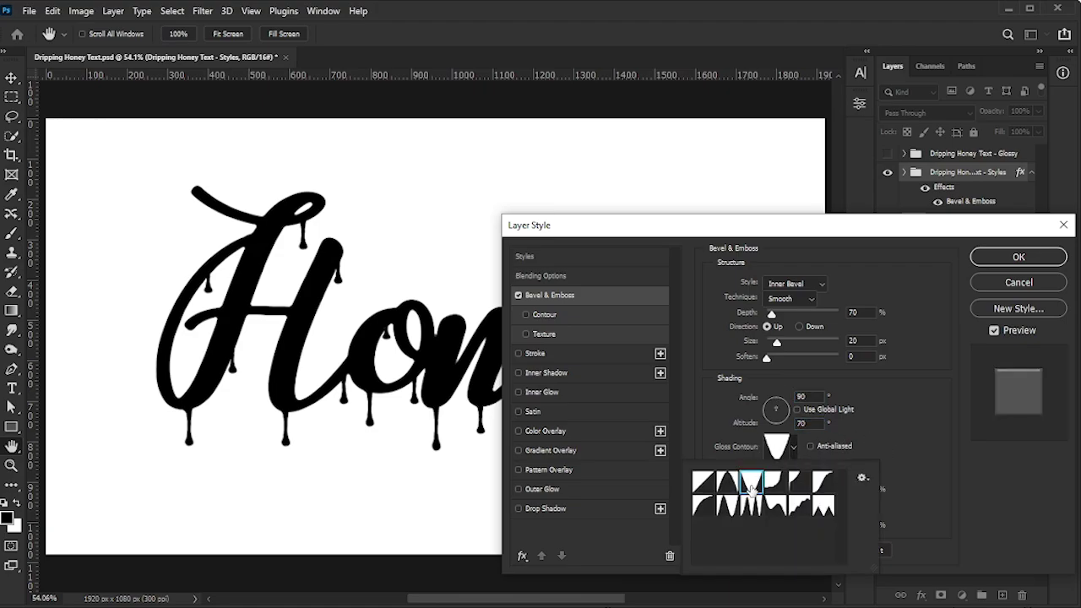
click(779, 448)
drag(699, 424, 702, 359)
click(843, 209)
- Set highlights to Linear Dodge (Add) at 100% and shadows to white Color Dodge at 70%
click(829, 475)
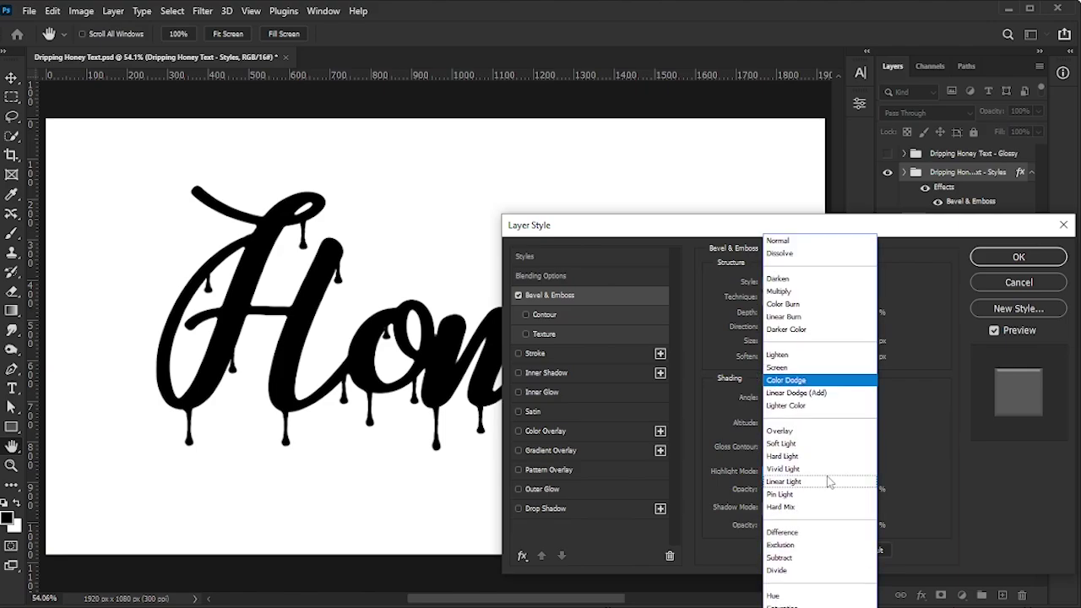
click(821, 394)
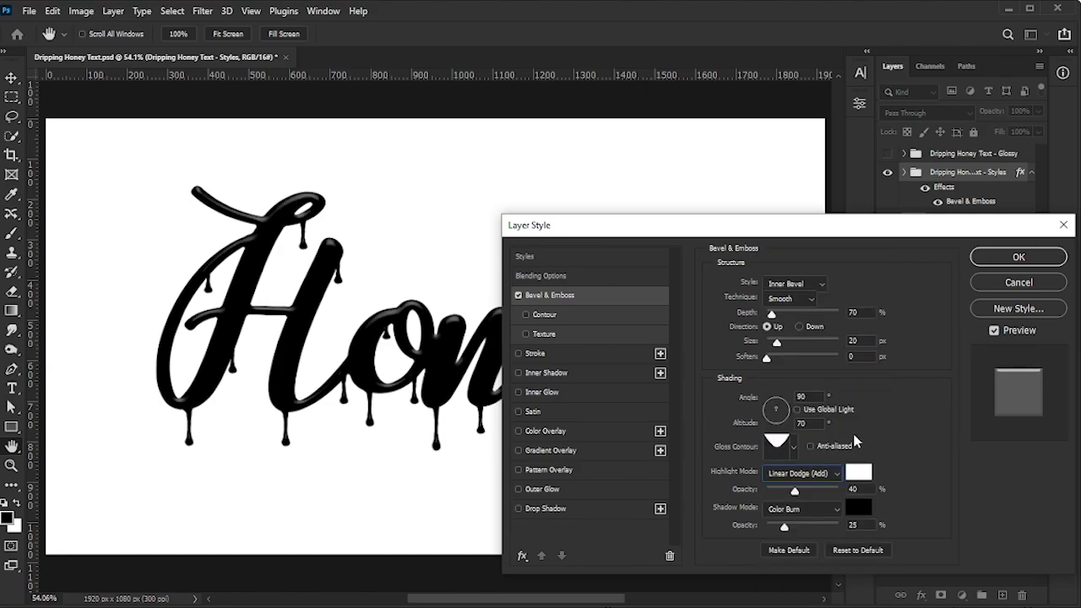
click(857, 490)
text(100)
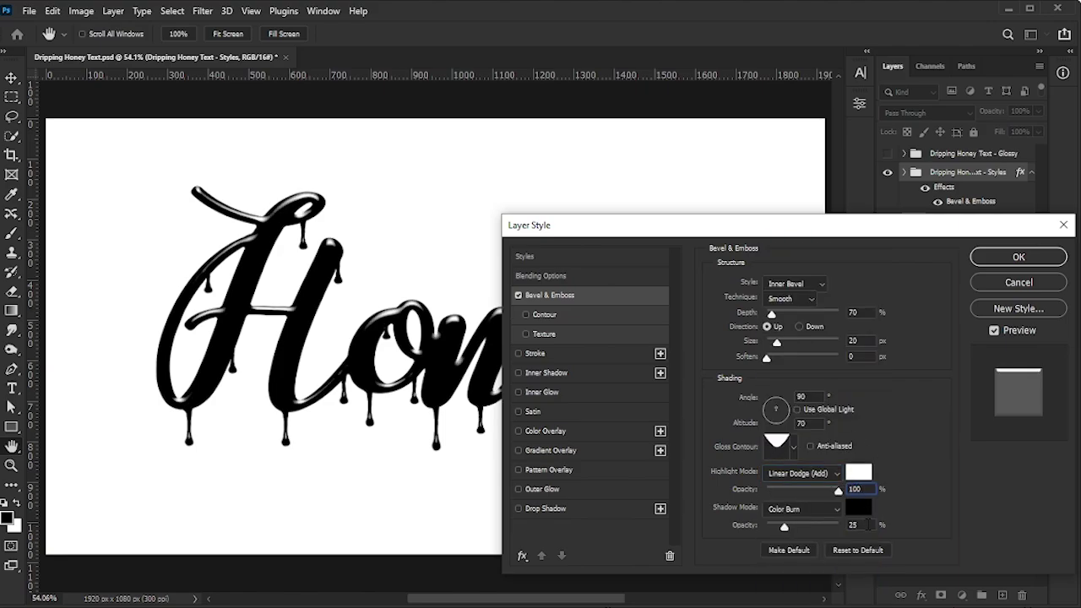
click(825, 506)
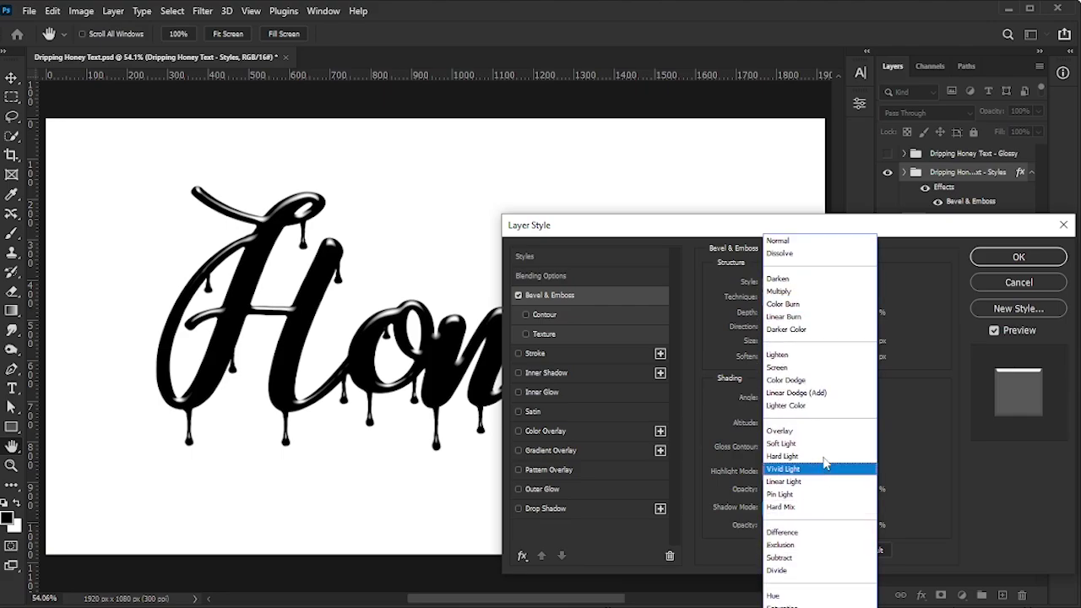
click(824, 380)
click(855, 525)
text(70)
click(858, 508)
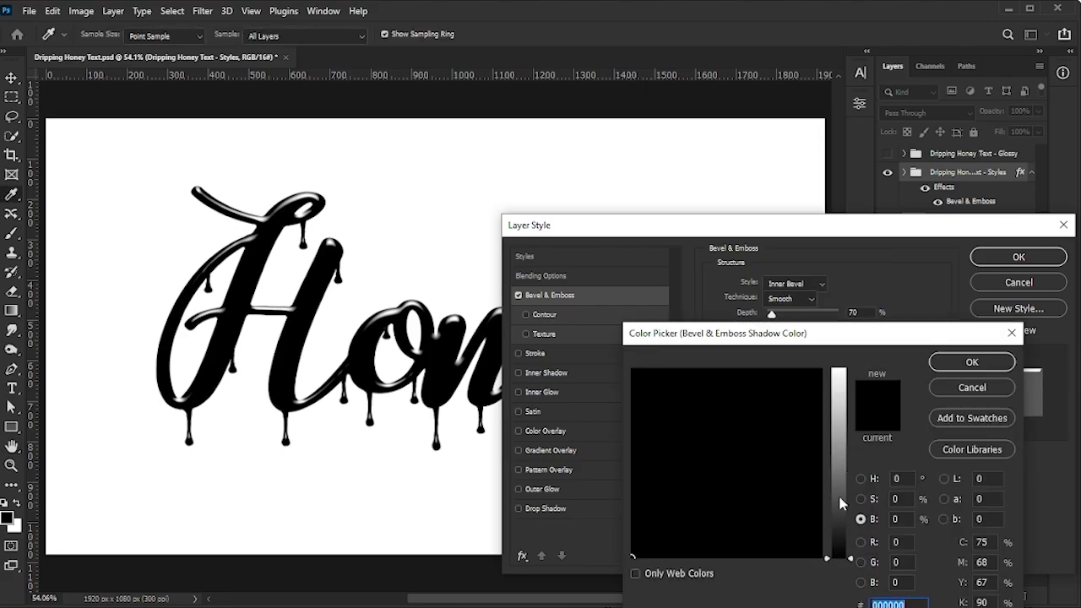
click(633, 370)
click(973, 361)
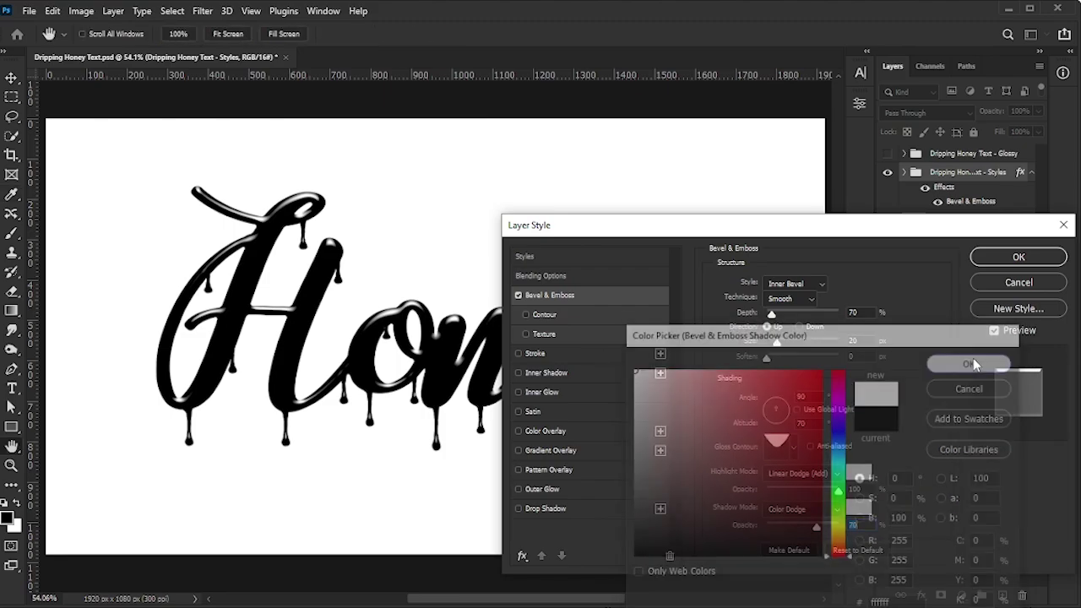
drag(840, 225, 804, 46)
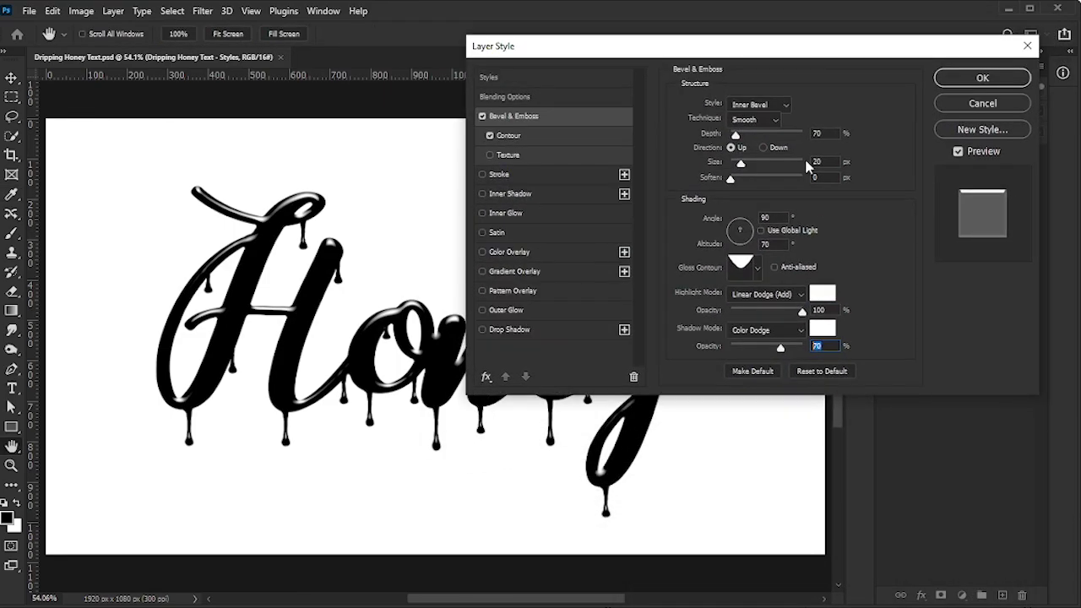
- Give the bevel a Gaussian contour
click(528, 140)
click(737, 112)
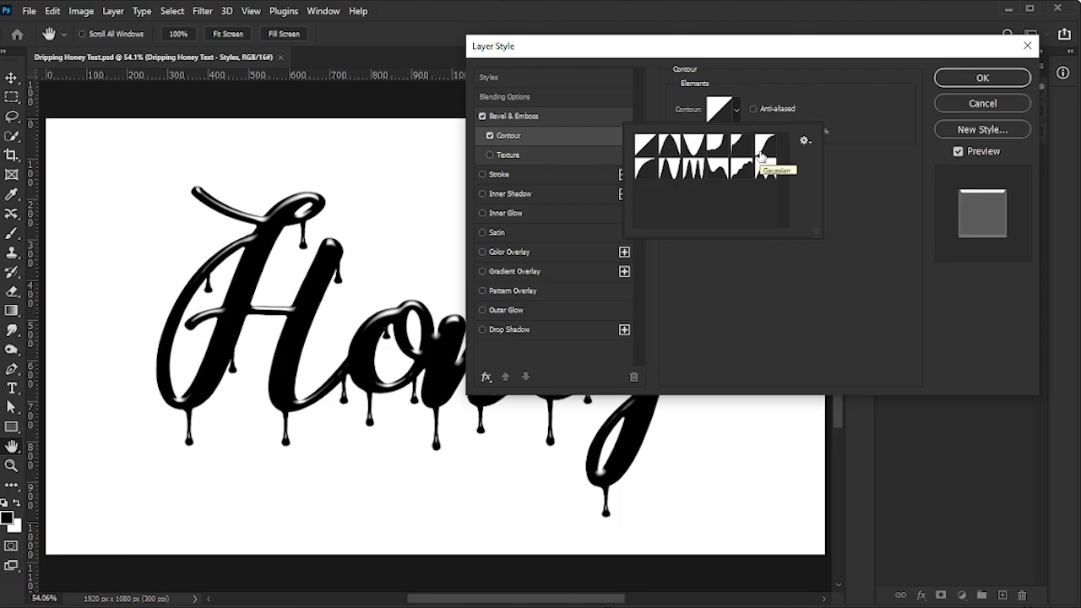
click(757, 148)
click(820, 190)
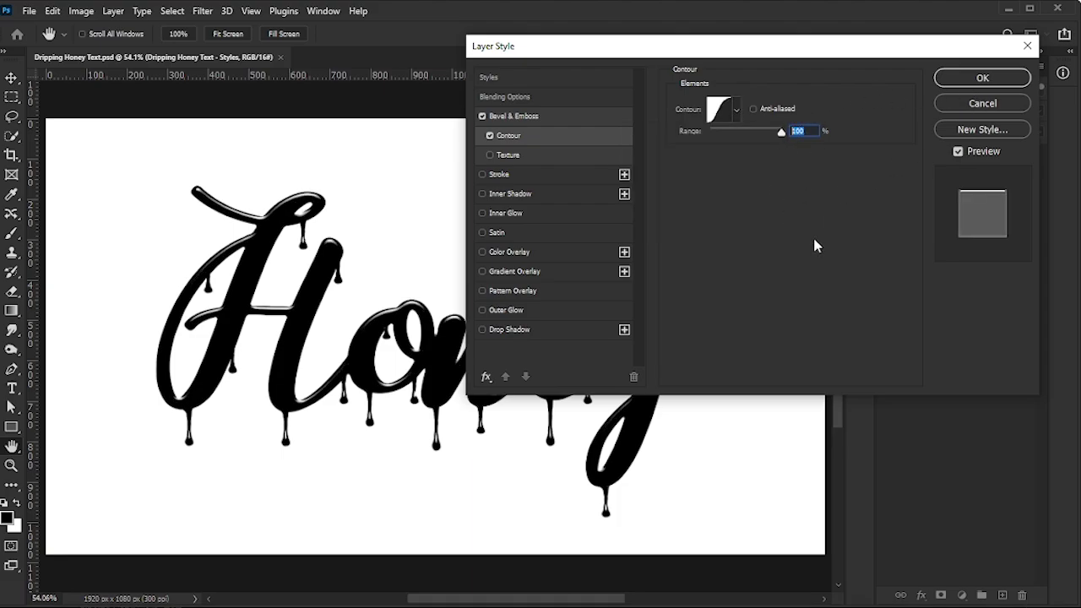
- Add a Color Overlay in orange #f47c05
click(538, 252)
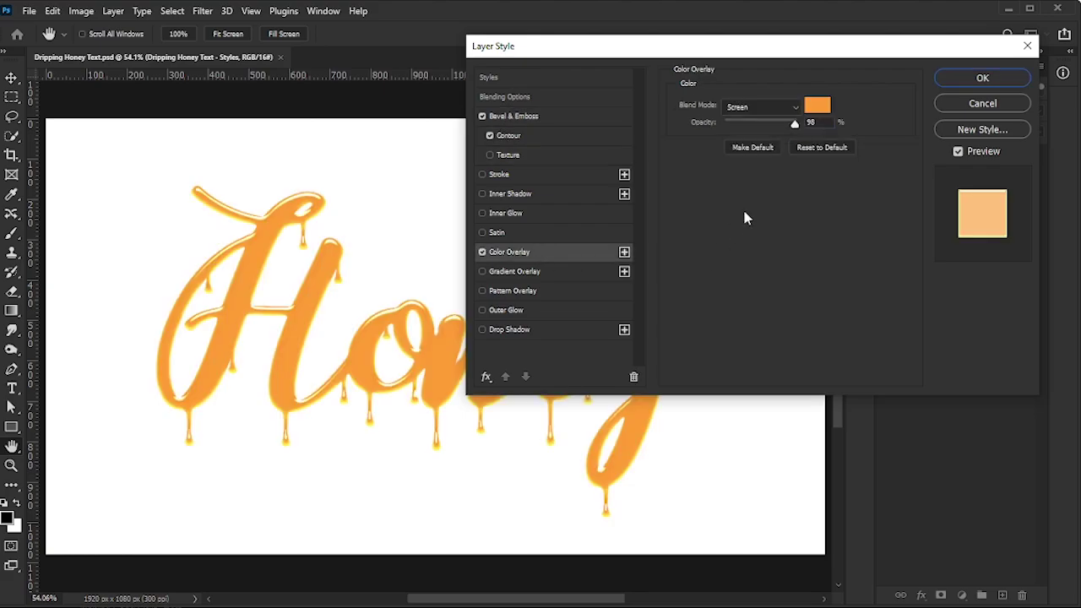
click(816, 105)
text(f47)
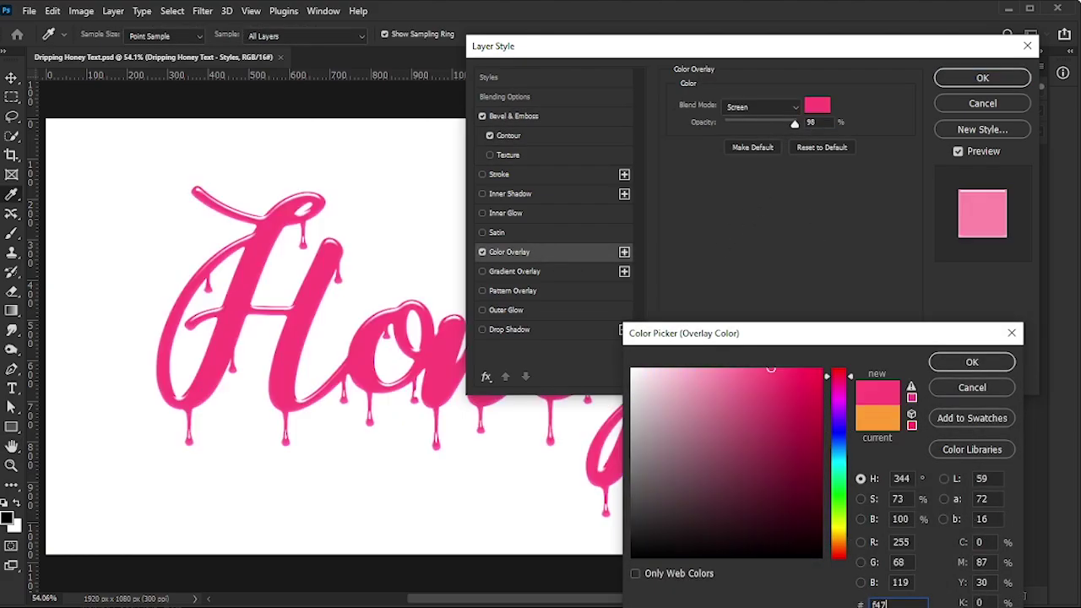
text(c05)
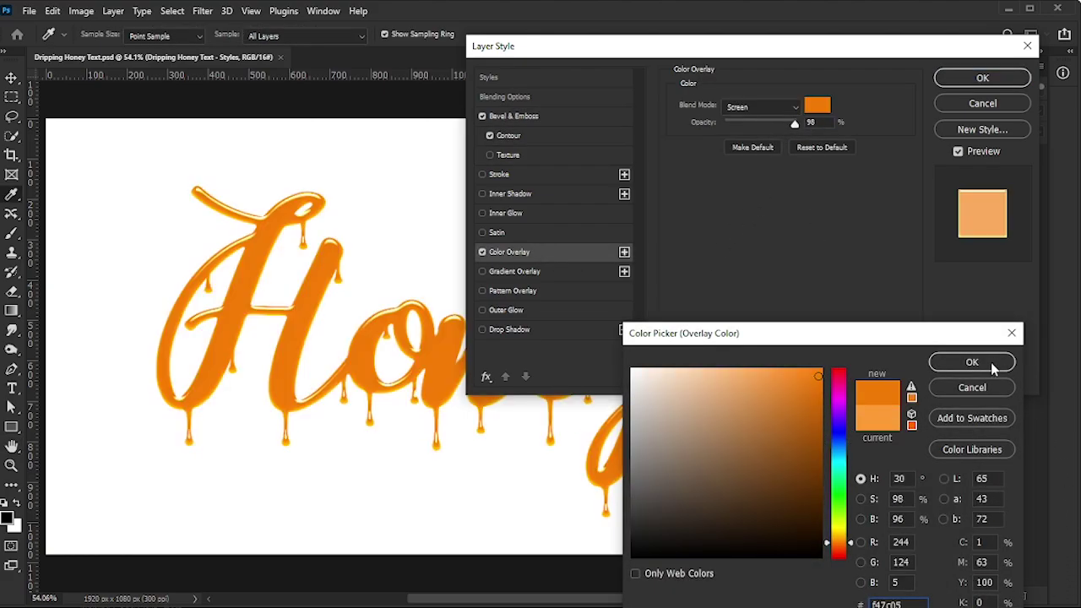
click(973, 361)
click(794, 125)
click(769, 108)
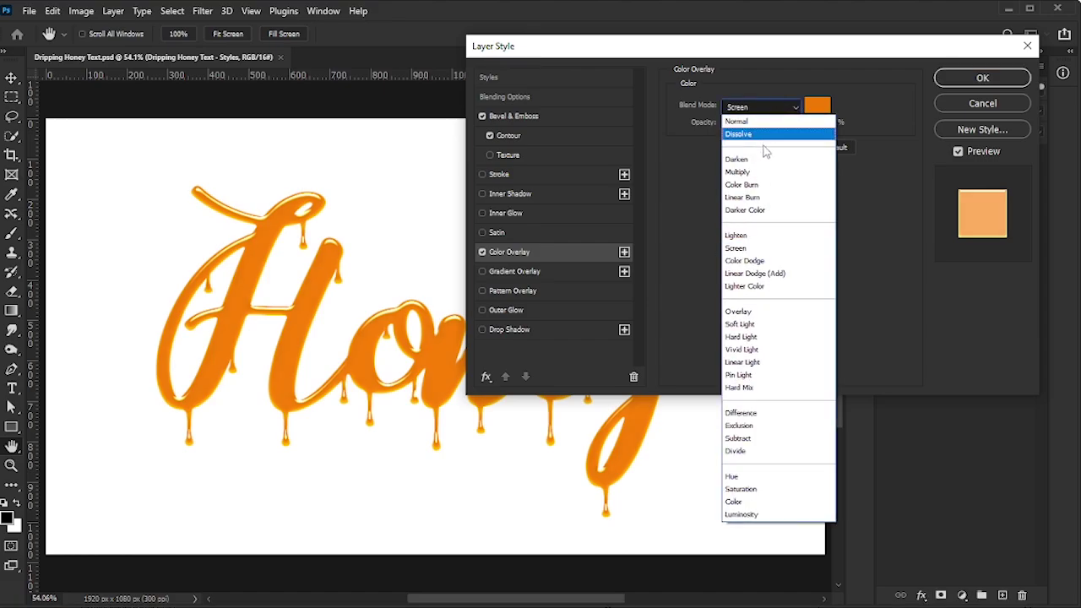
- Set the overlay blend mode to Normal and add an Inner Shadow in Divide mode
click(756, 122)
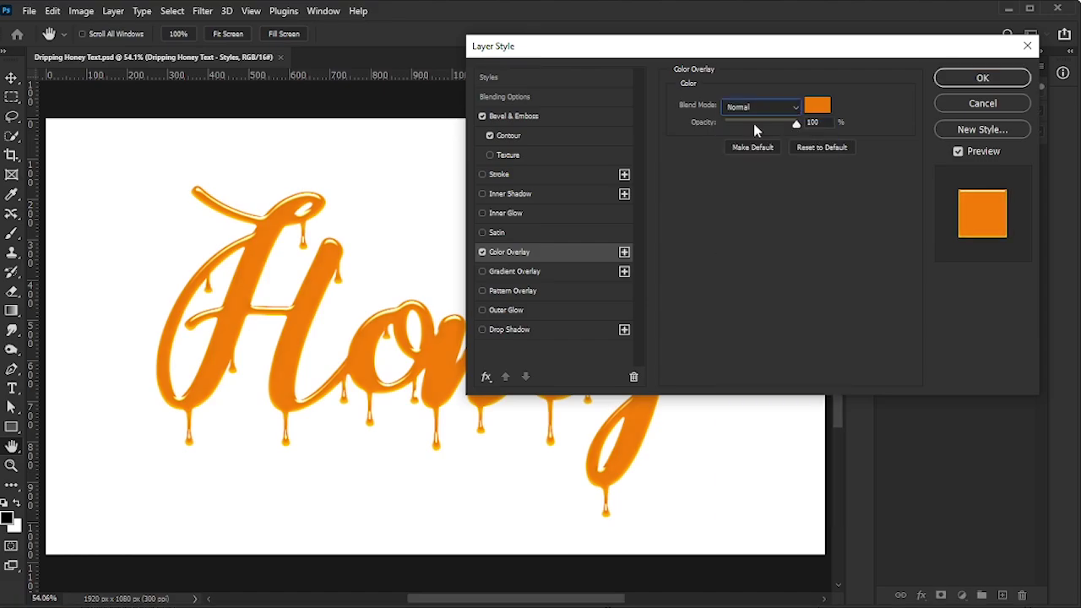
click(528, 198)
click(817, 104)
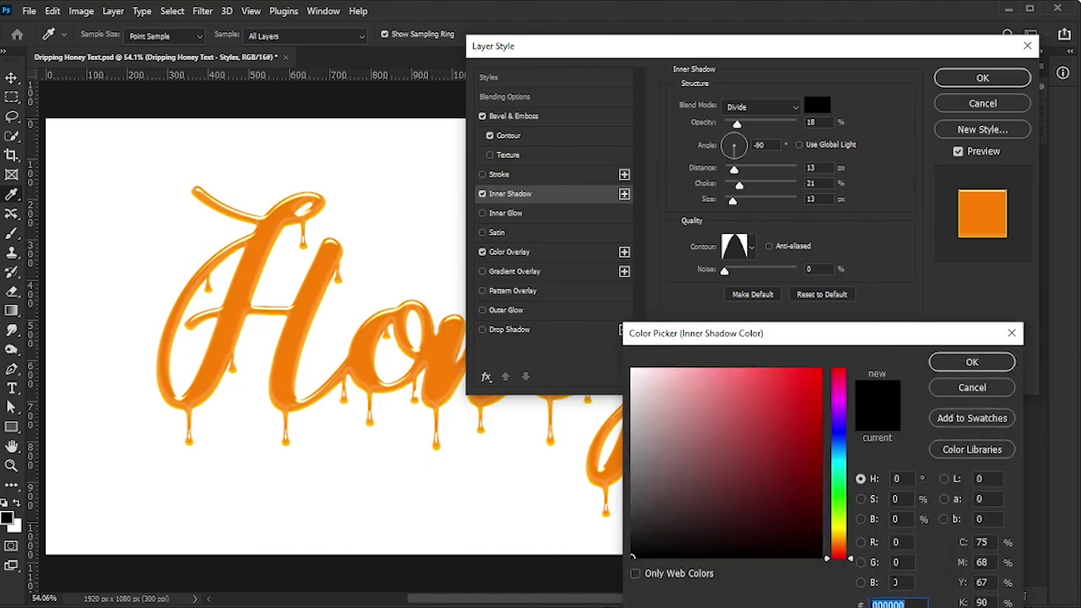
click(996, 362)
click(746, 107)
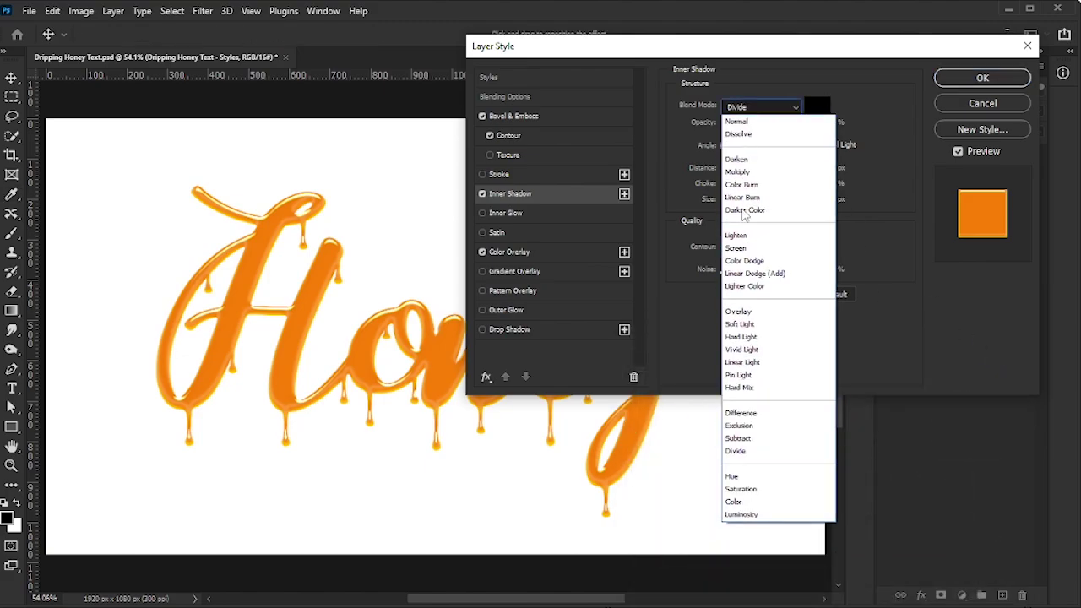
click(748, 452)
- Give the inner shadow 15% opacity, 3 px distance, 20% choke and 90 px size
key(Tab)
text(15)
key(Tab)
key(Tab)
text(3)
key(Tab)
text(20)
key(Tab)
text(9)
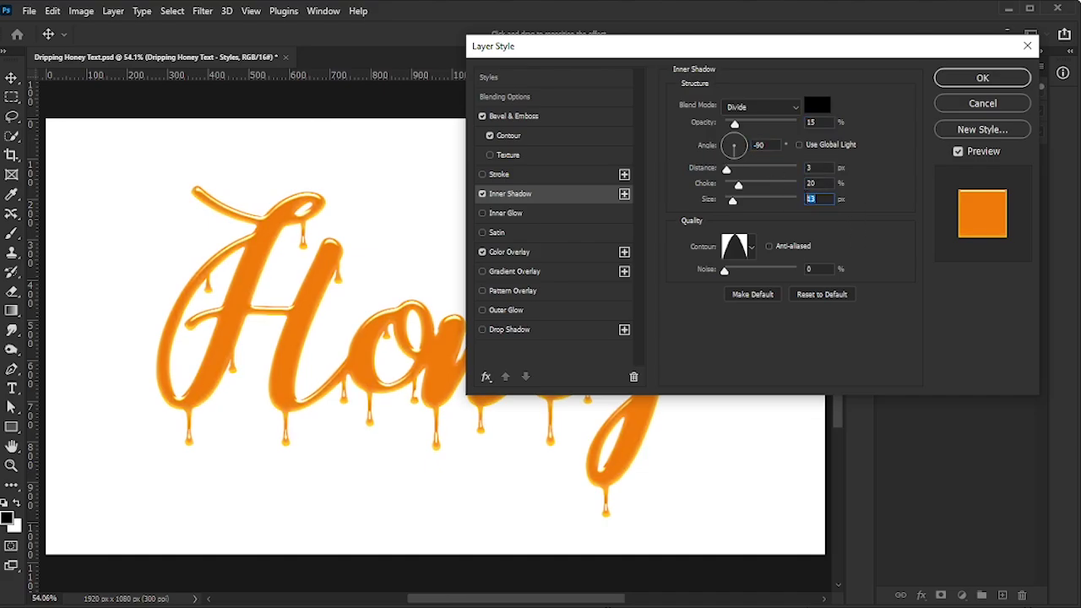
text(0)
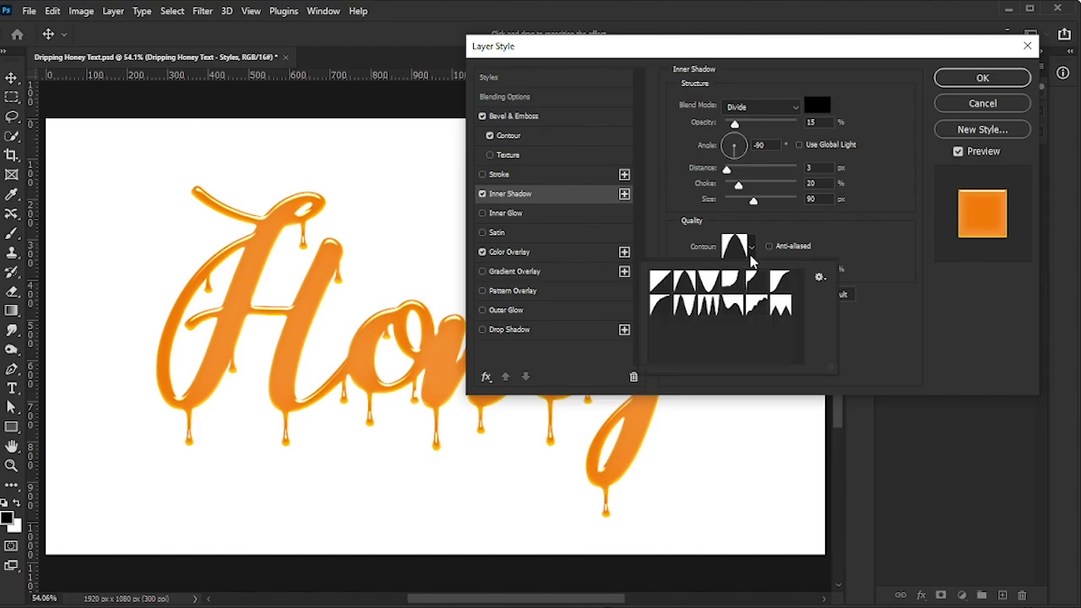
click(751, 247)
click(873, 245)
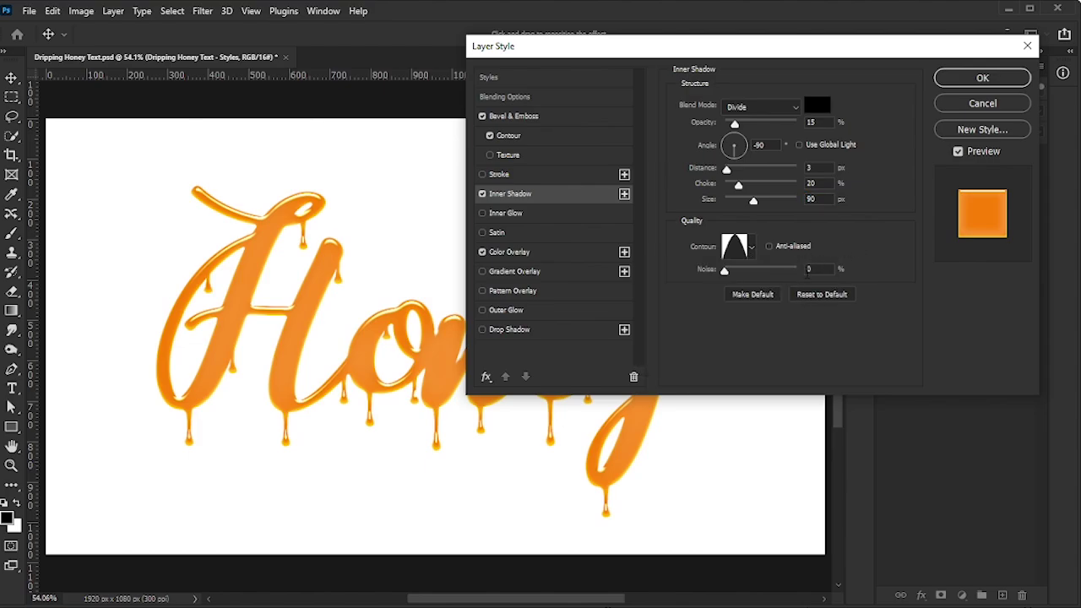
- Turn on a dark red Multiply Inner Glow at 75% opacity
click(532, 214)
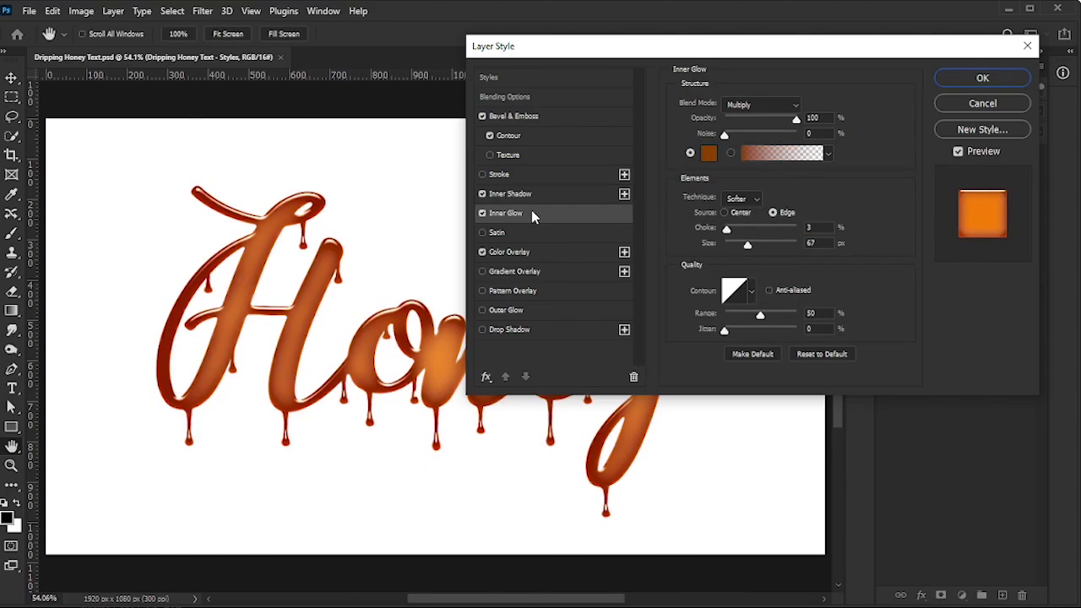
click(779, 105)
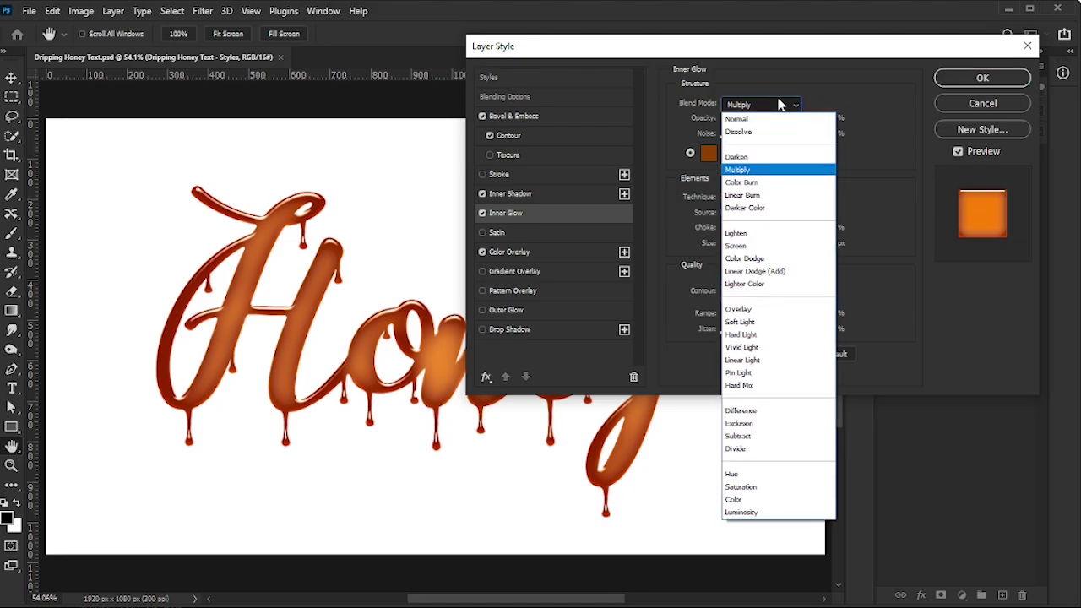
click(742, 172)
click(812, 117)
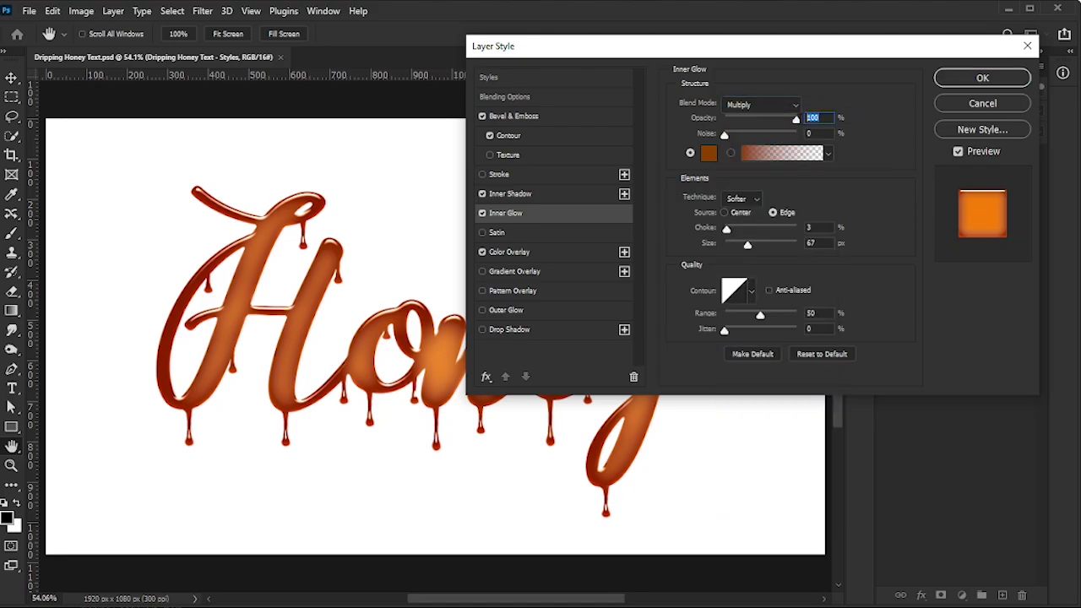
text(75)
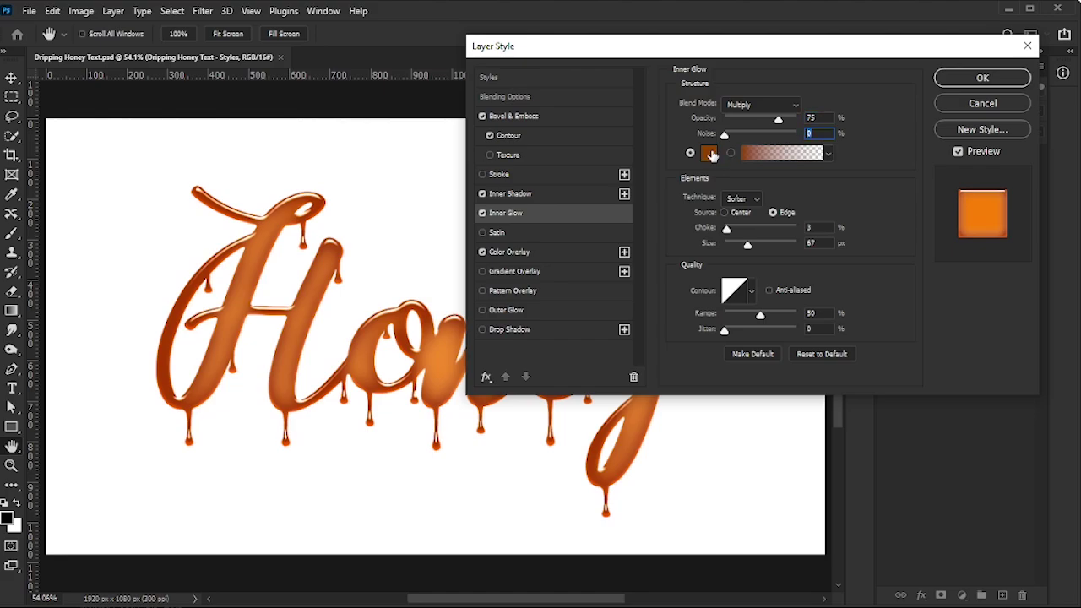
click(710, 154)
mouse_move(844, 560)
mouse_down()
mouse_move(844, 450)
mouse_move(844, 574)
mouse_up()
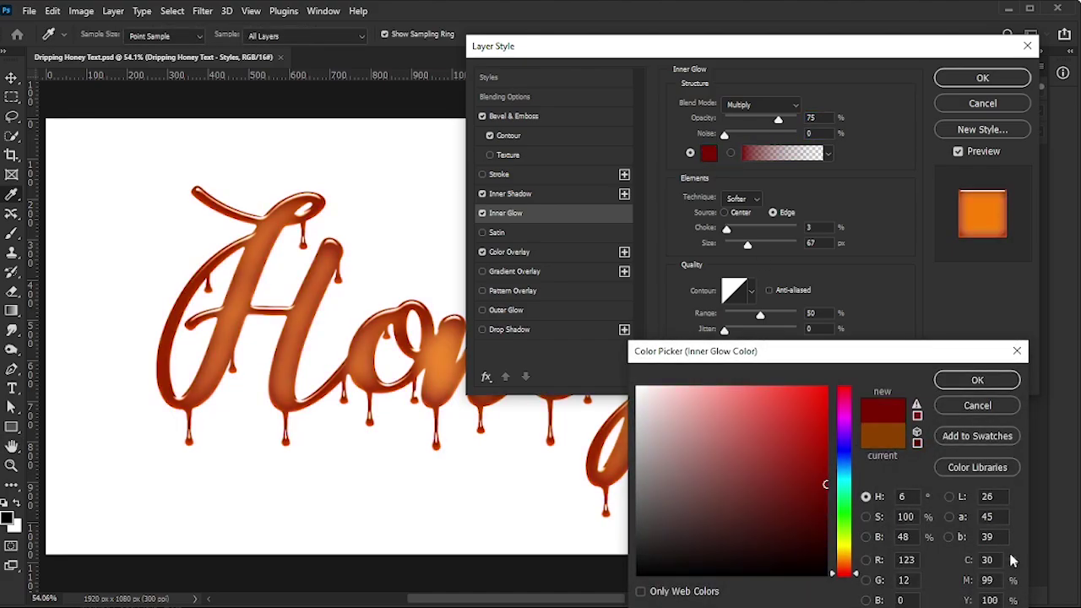
click(996, 385)
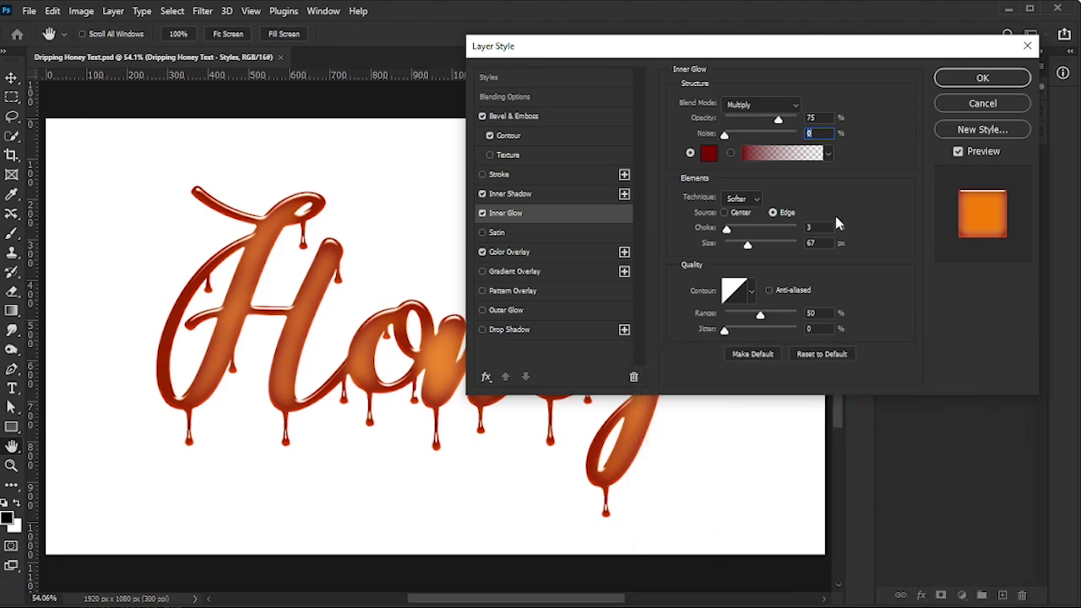
- Set the inner glow to Softer from Edge, choke 3, size 50 px, range 80%
click(734, 200)
click(740, 203)
click(773, 216)
text(3)
key(Tab)
text(50)
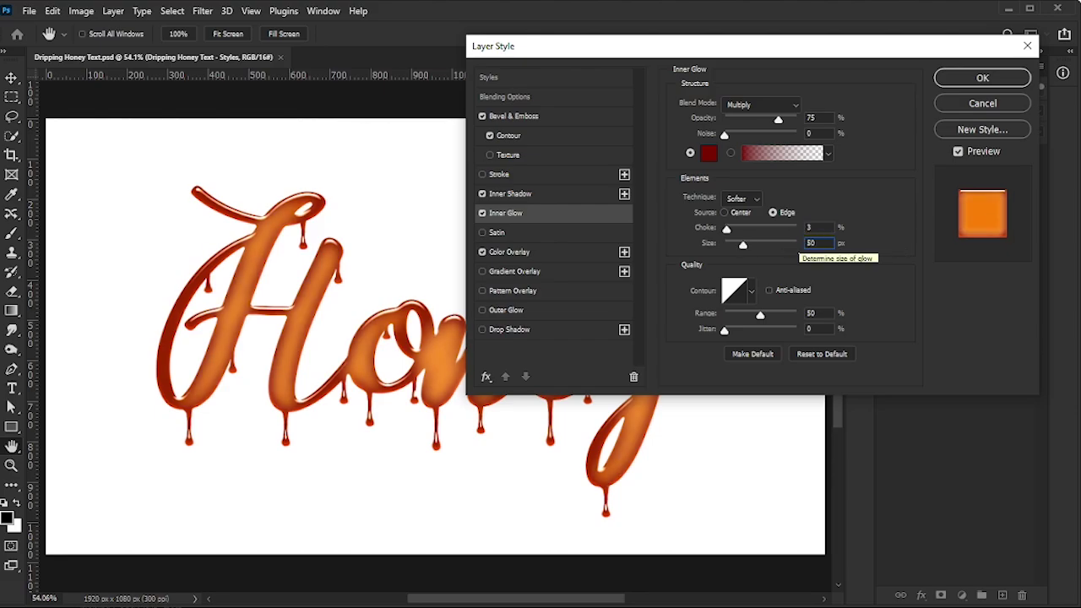
click(751, 294)
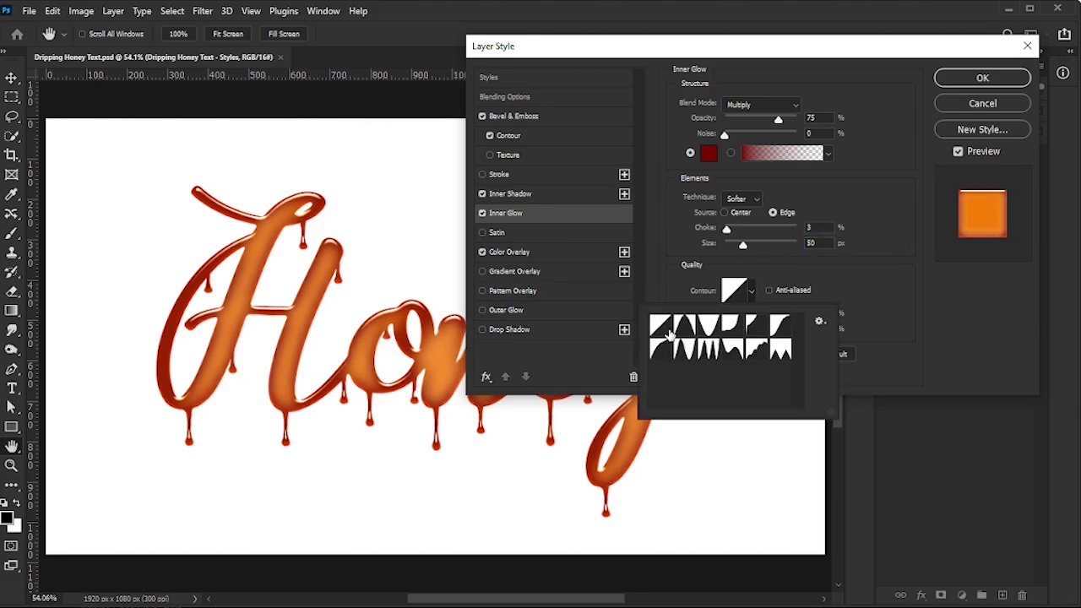
click(915, 305)
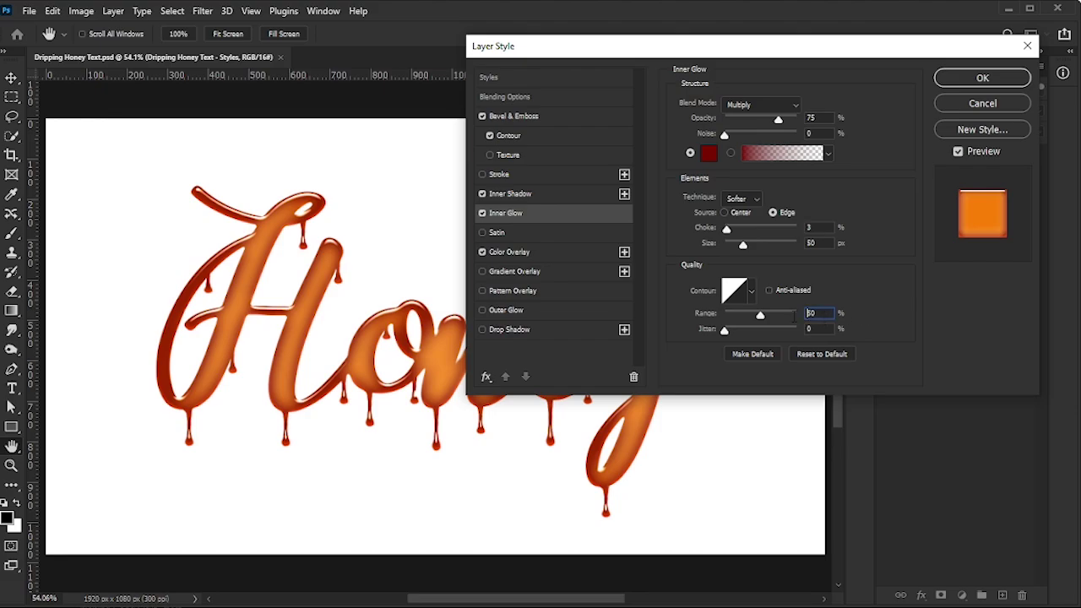
text(80)
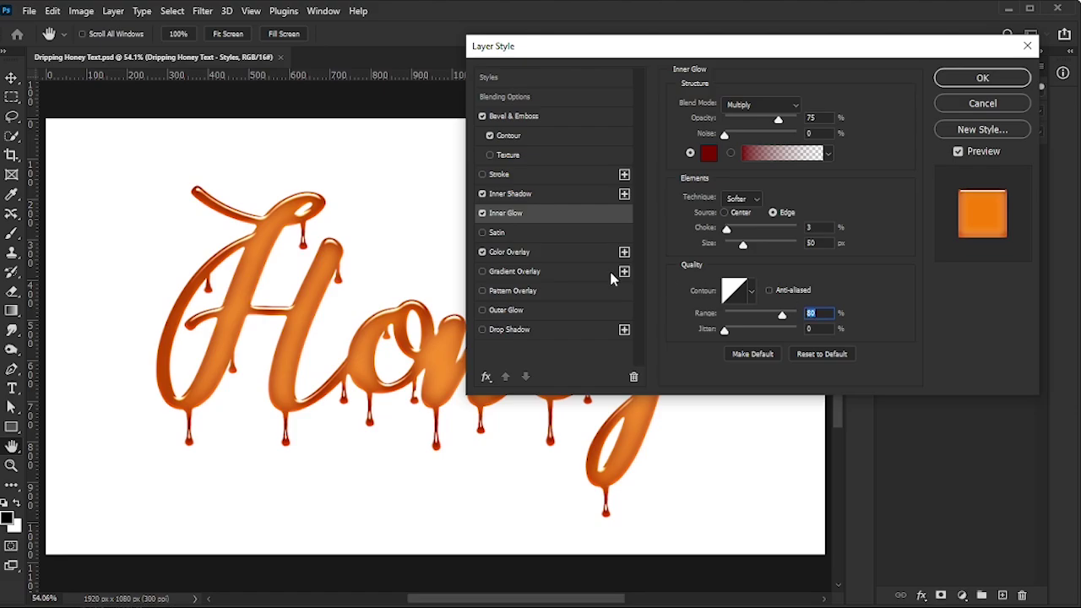
- Add a white Overlay Satin at 35% opacity, 10 px distance and 30 px size
click(511, 237)
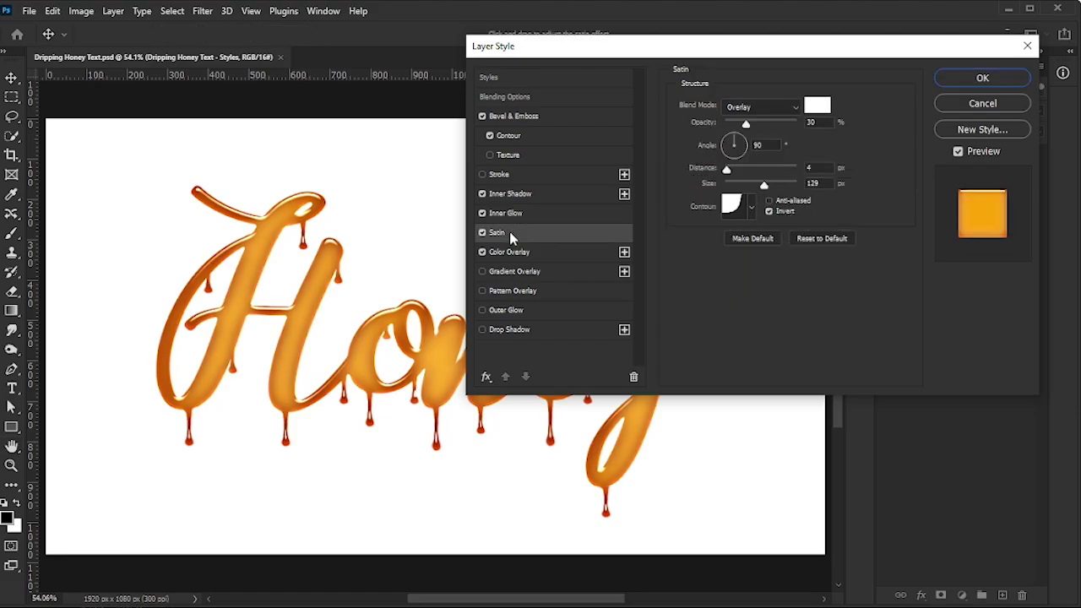
click(809, 107)
click(978, 379)
click(760, 108)
click(768, 309)
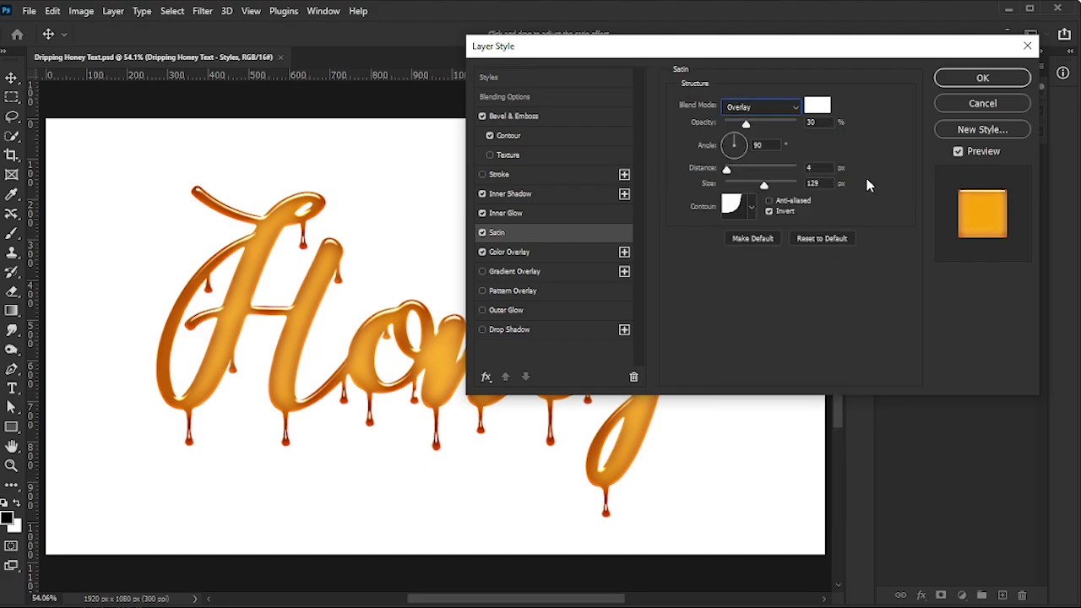
text(35)
double_click(755, 147)
text(10)
key(Tab)
text(30)
- Apply the last contour preset to the satin, keeping Invert checked
click(750, 216)
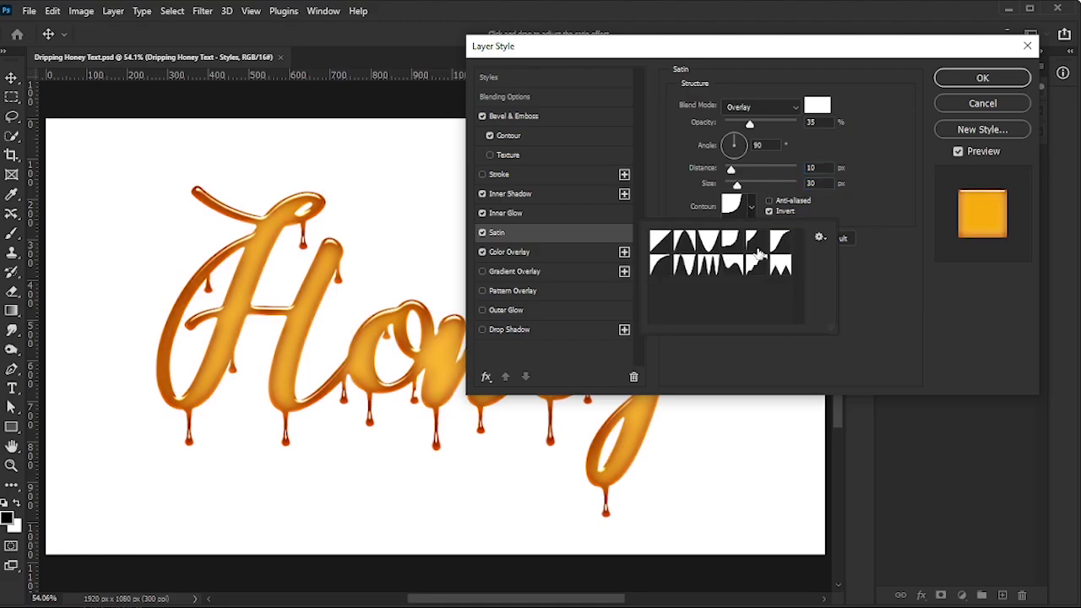
click(783, 267)
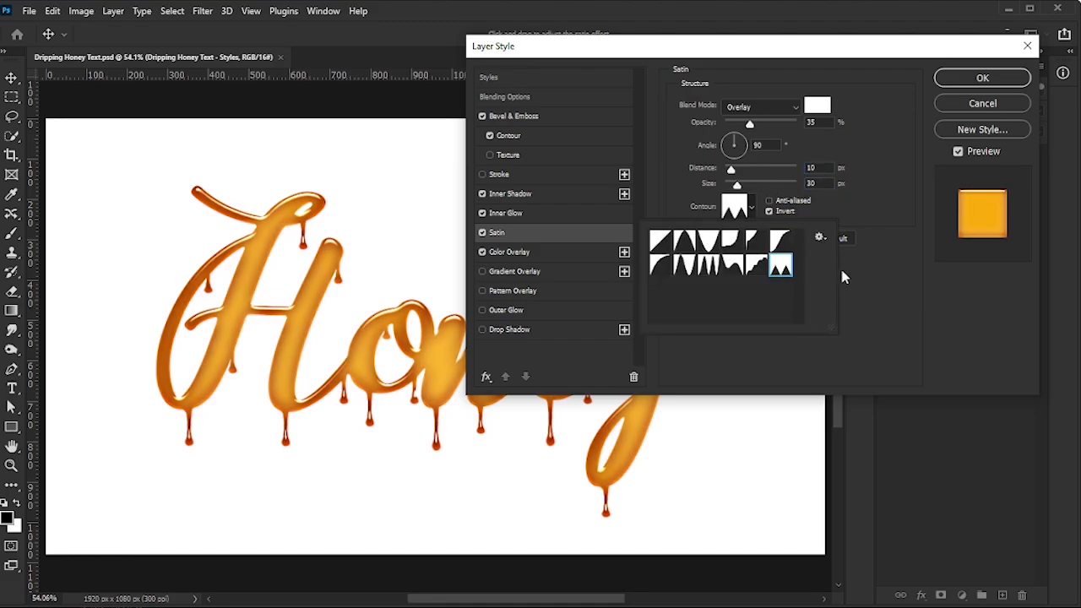
click(804, 222)
click(768, 211)
click(771, 211)
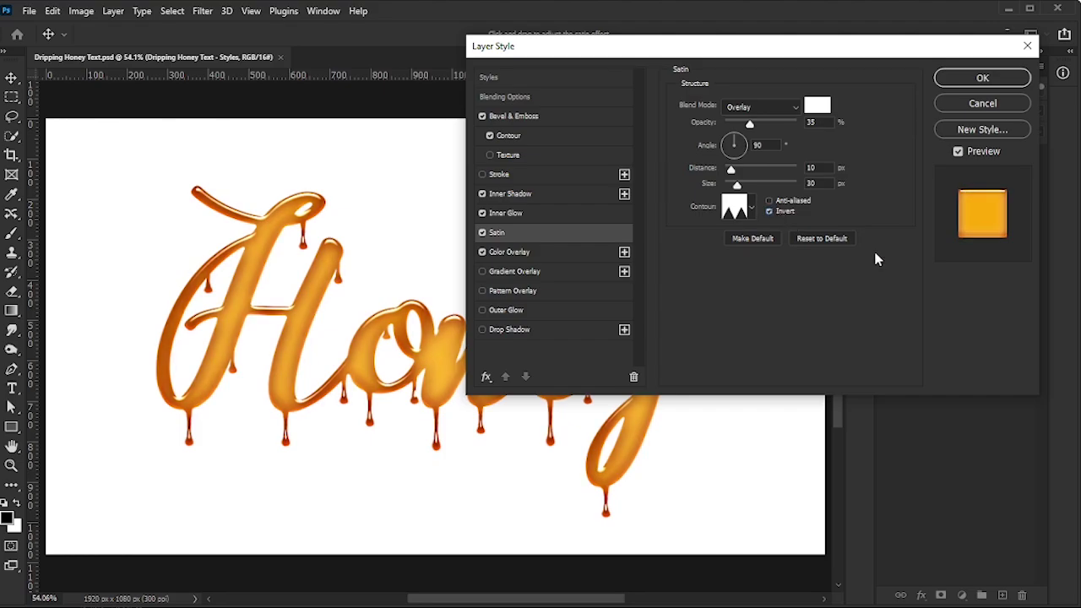
- Turn on a dark brown Multiply Outer Glow at 20% opacity
click(536, 310)
click(764, 107)
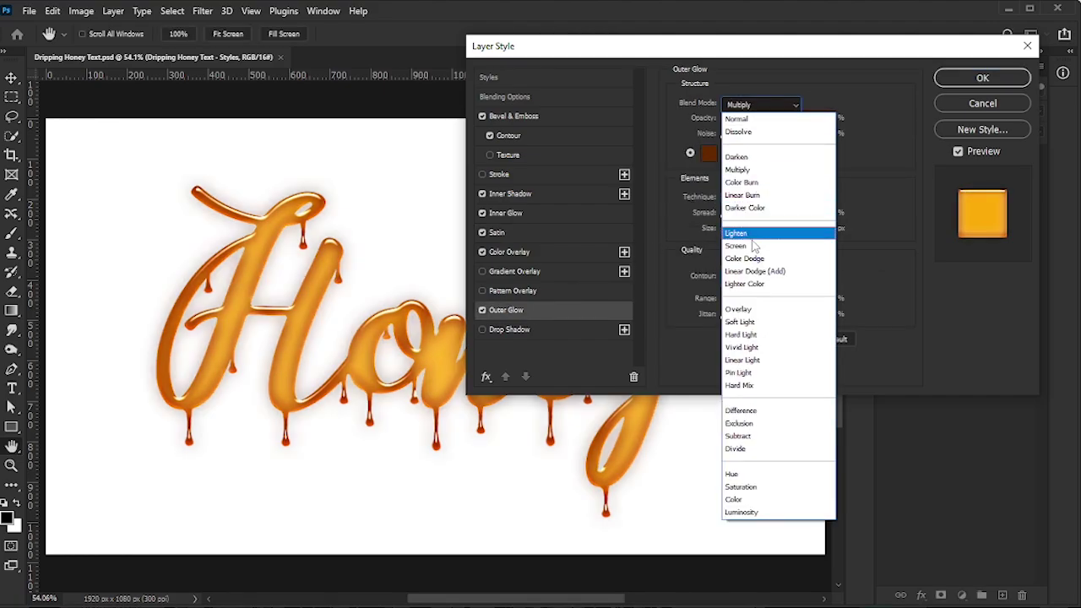
click(756, 168)
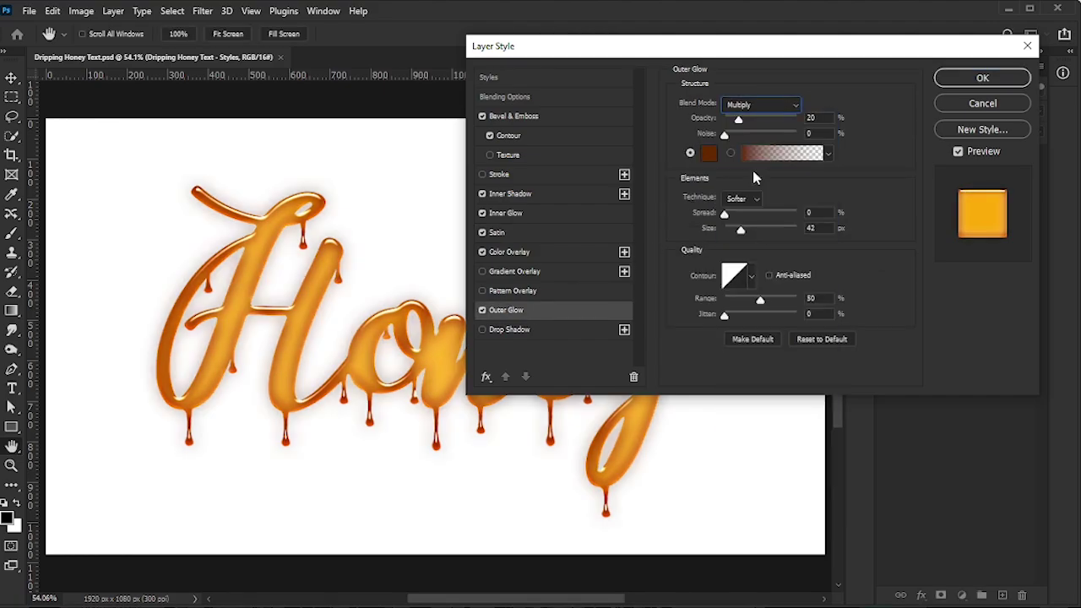
double_click(813, 117)
click(709, 153)
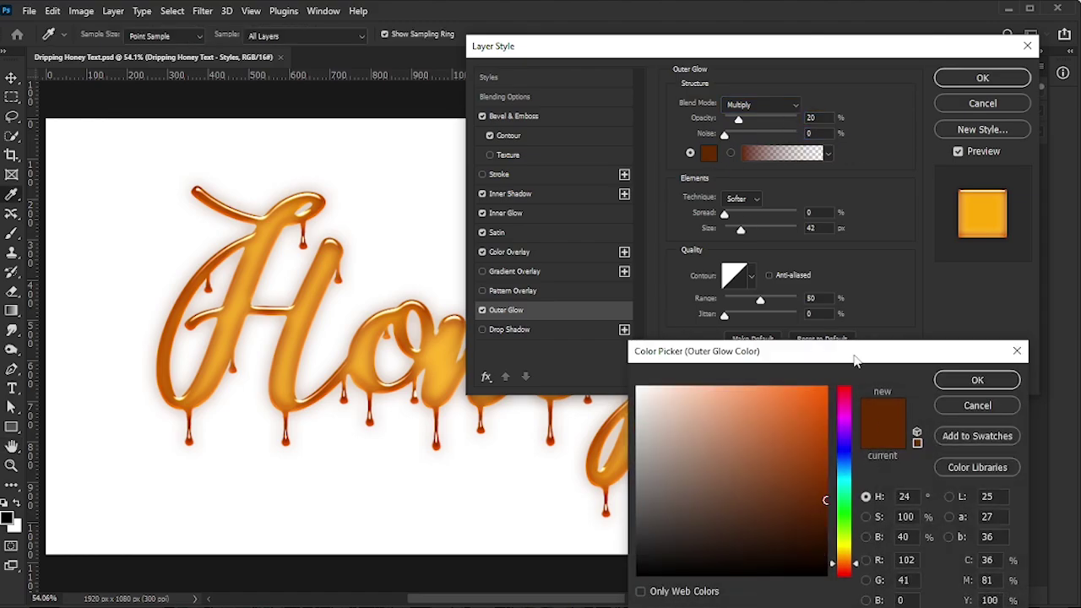
drag(854, 356, 871, 230)
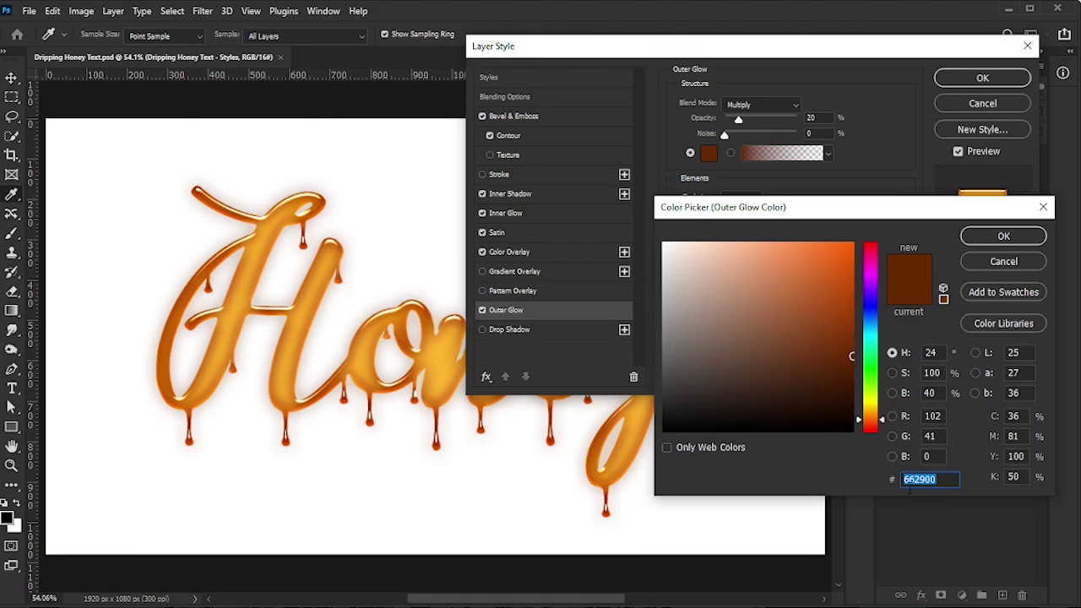
click(1003, 237)
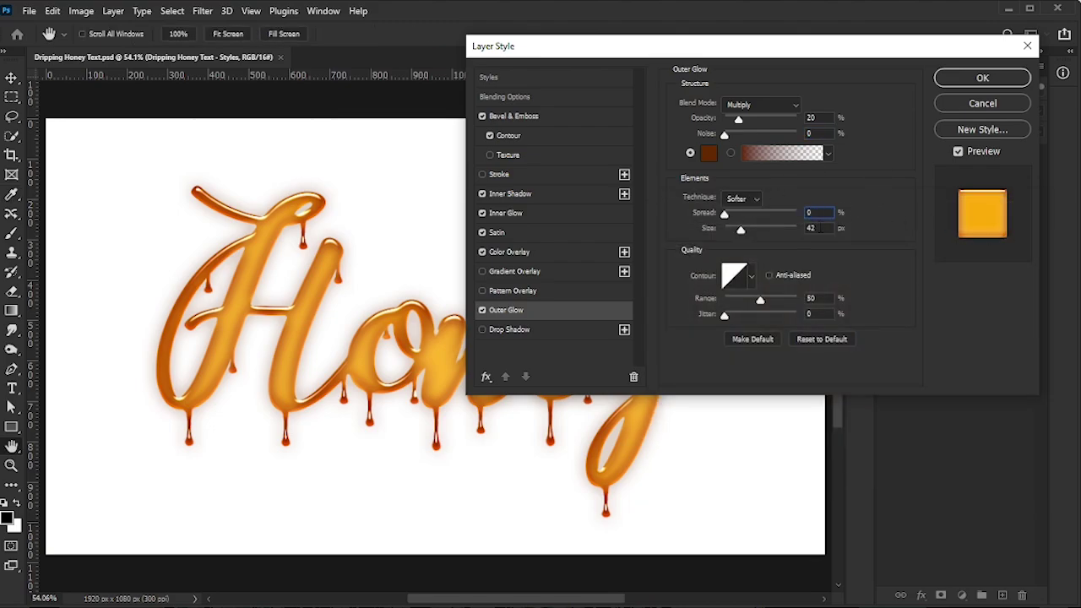
- Set the outer glow size to 20 px with a Linear contour and range 50
double_click(811, 228)
text(20)
click(751, 277)
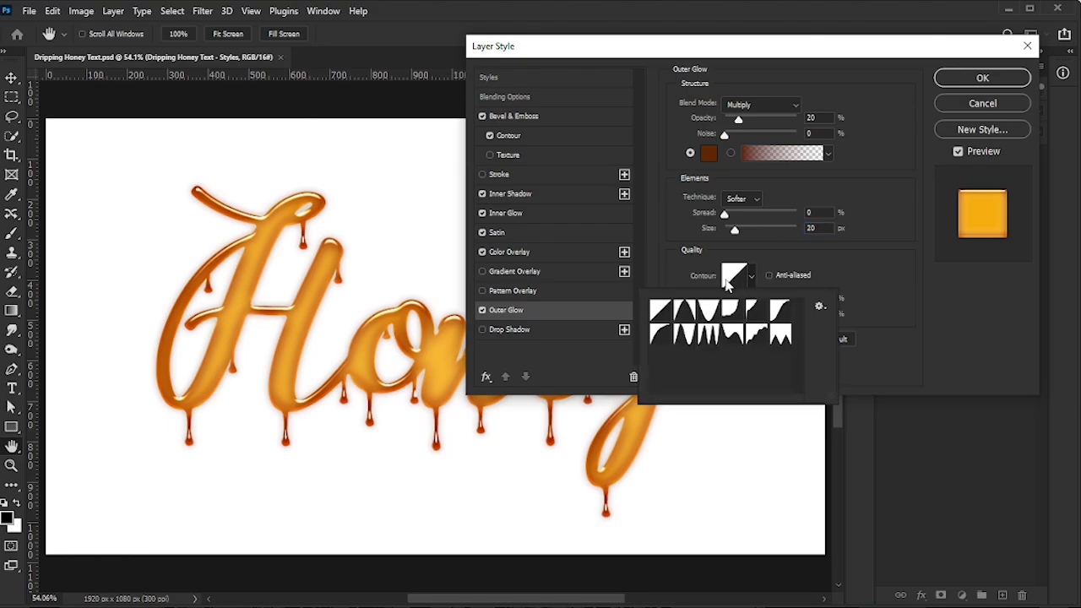
click(669, 316)
click(847, 278)
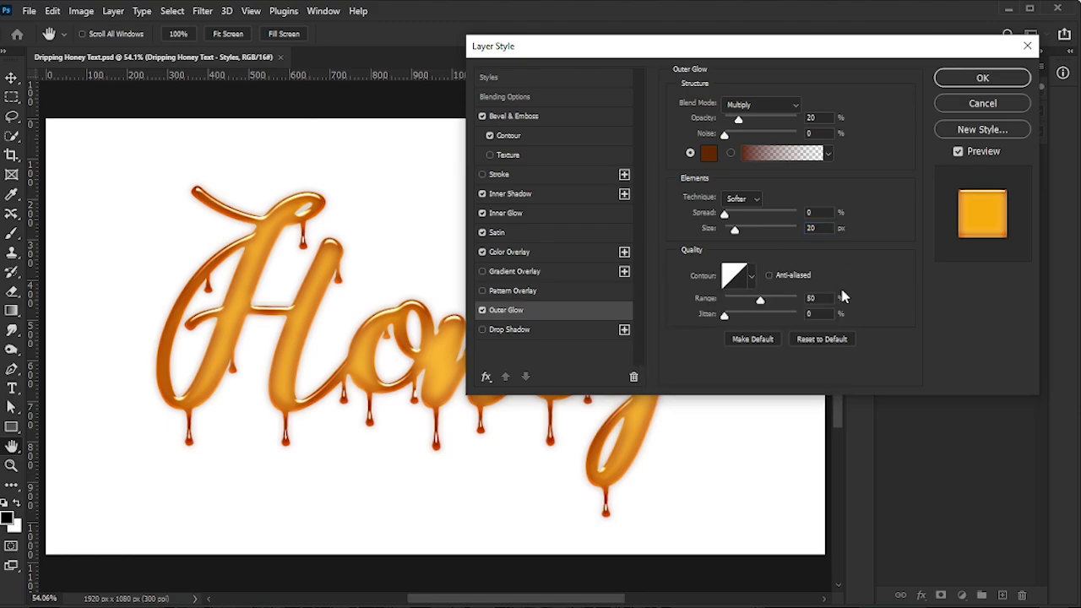
click(914, 352)
- Turn on a black (000000) Multiply drop shadow at 20% opacity
click(525, 331)
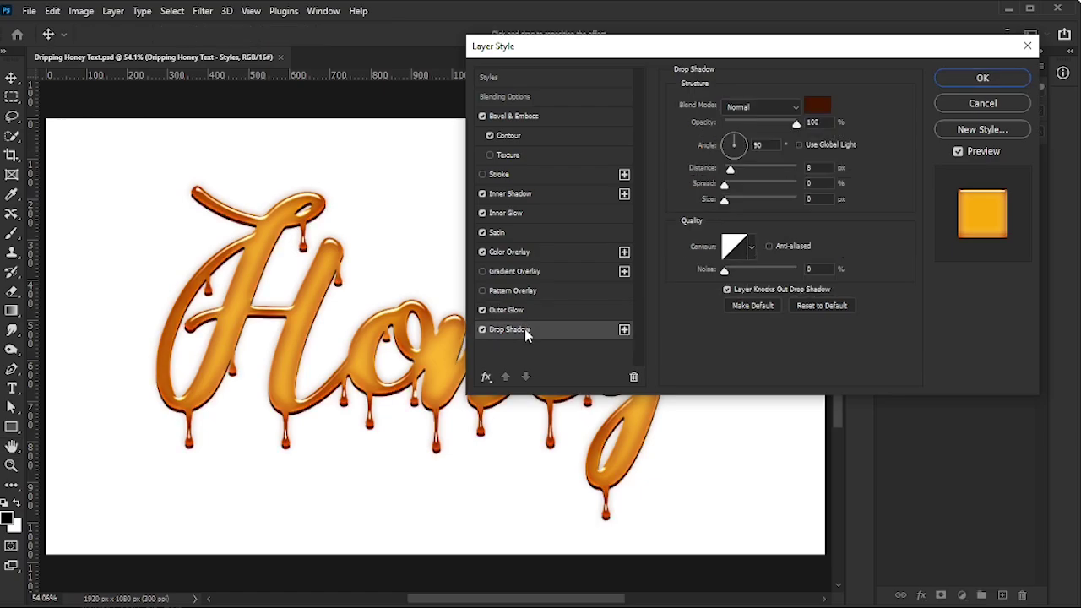
click(767, 107)
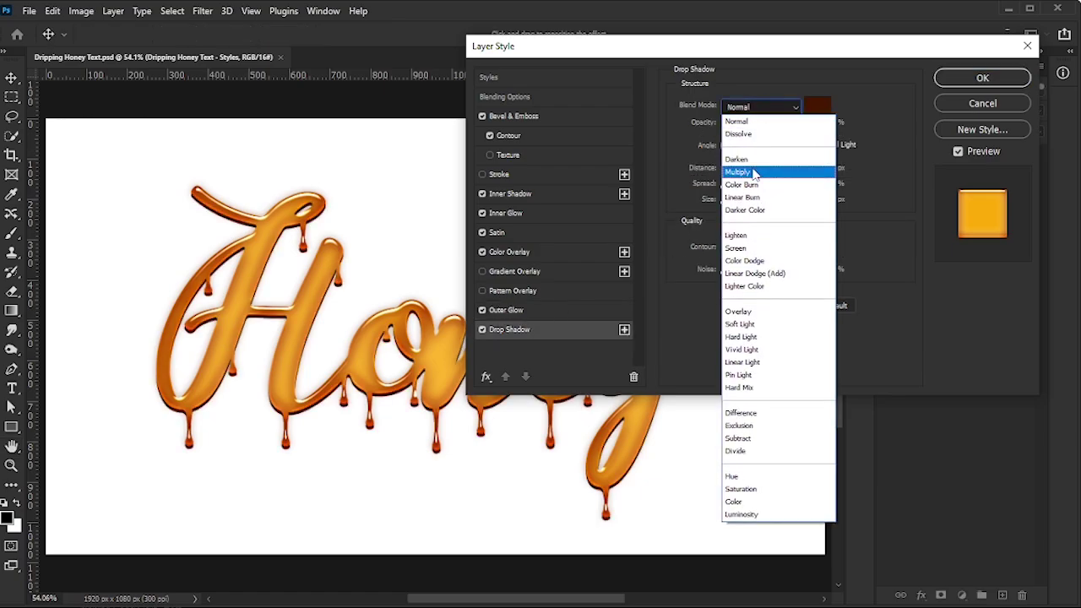
click(754, 173)
click(818, 107)
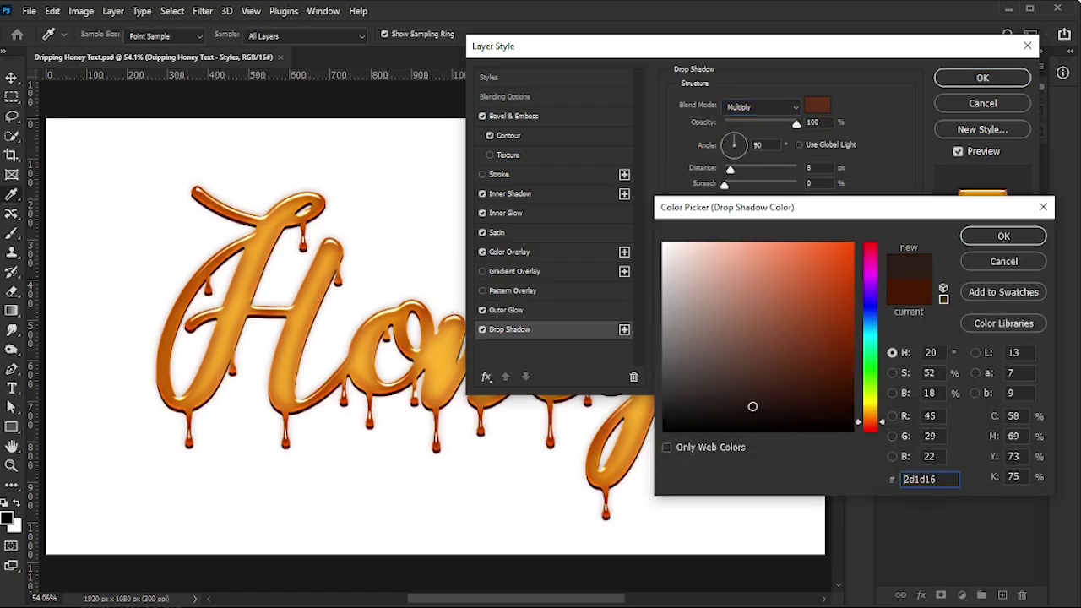
text(000000)
click(1002, 236)
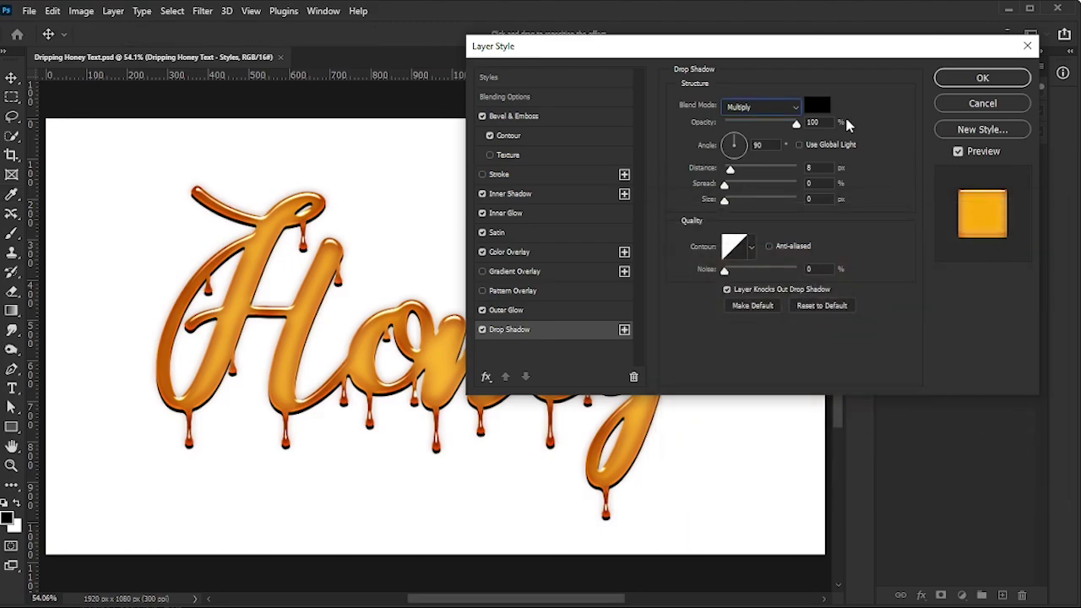
double_click(813, 122)
text(20)
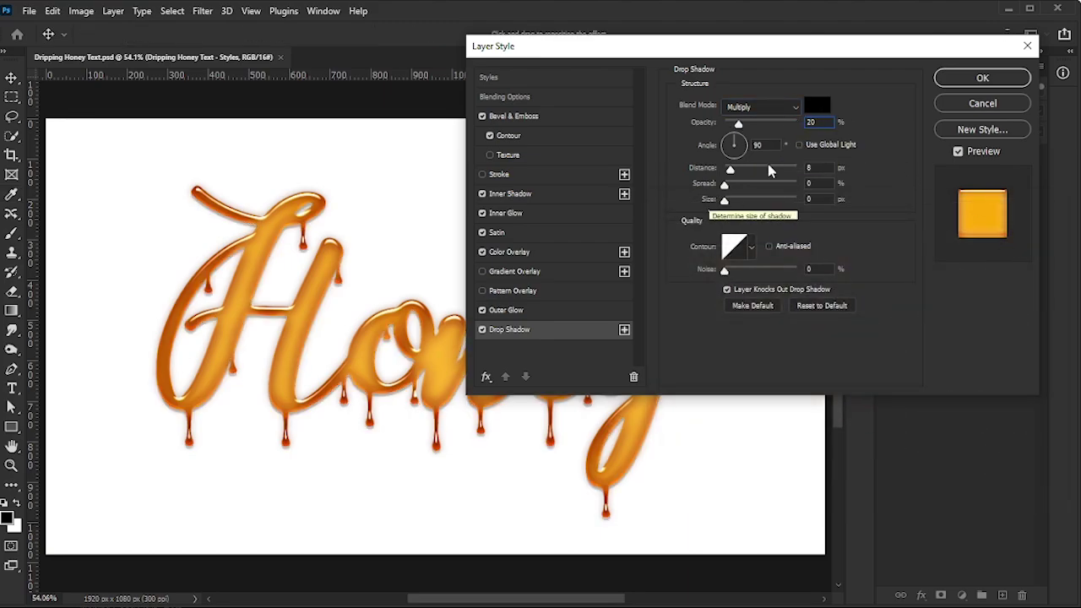
- Give the shadow 10 px distance, 5% spread, 5 px size and a Linear contour, then apply it
key(Tab)
key(Tab)
text(10)
key(Tab)
text(5)
key(Tab)
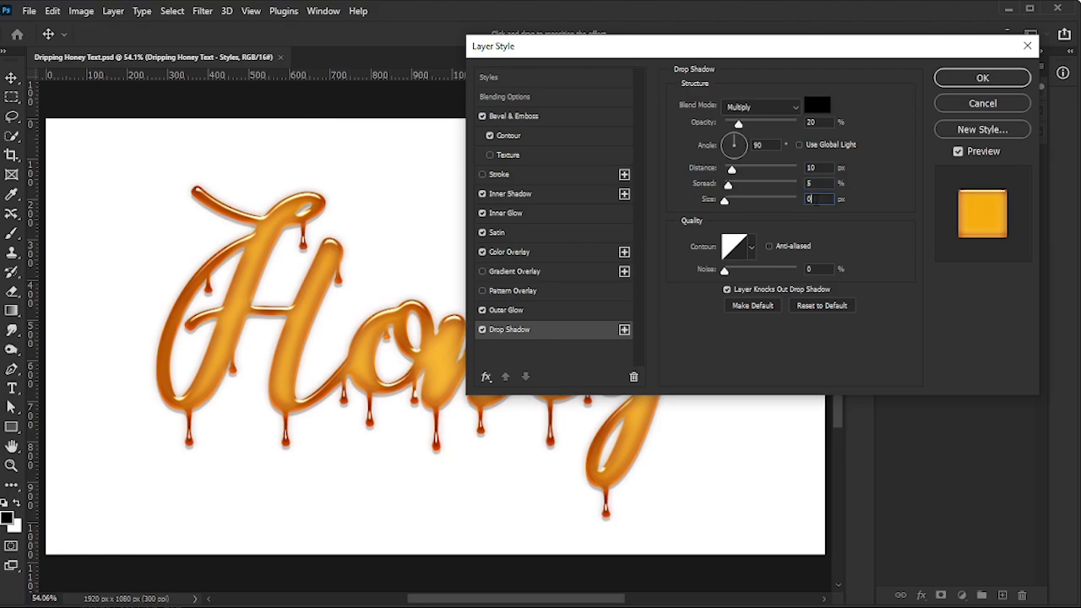
text(5)
click(751, 246)
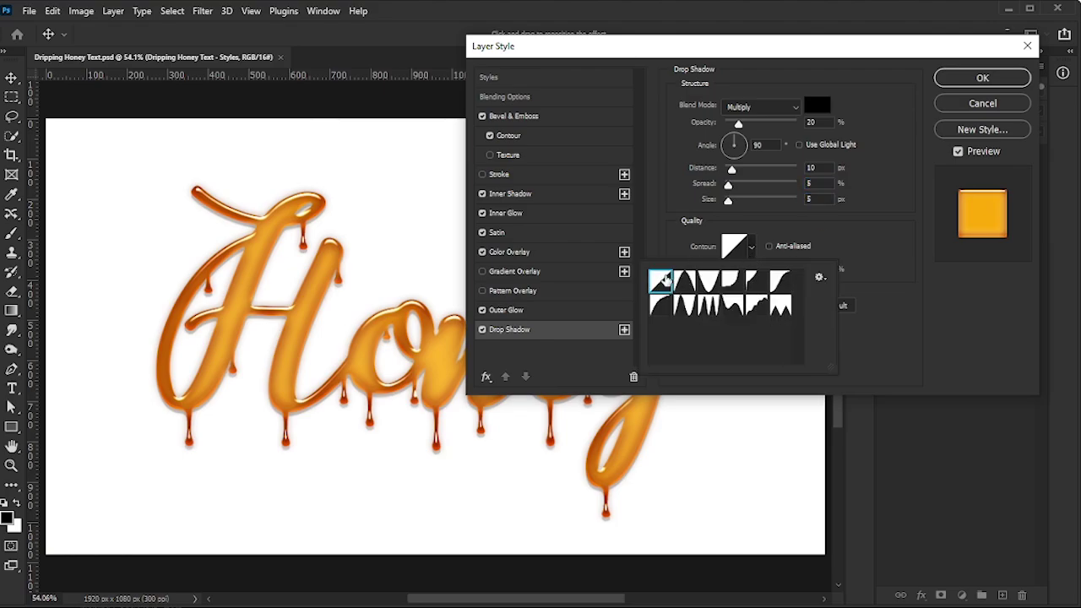
click(892, 269)
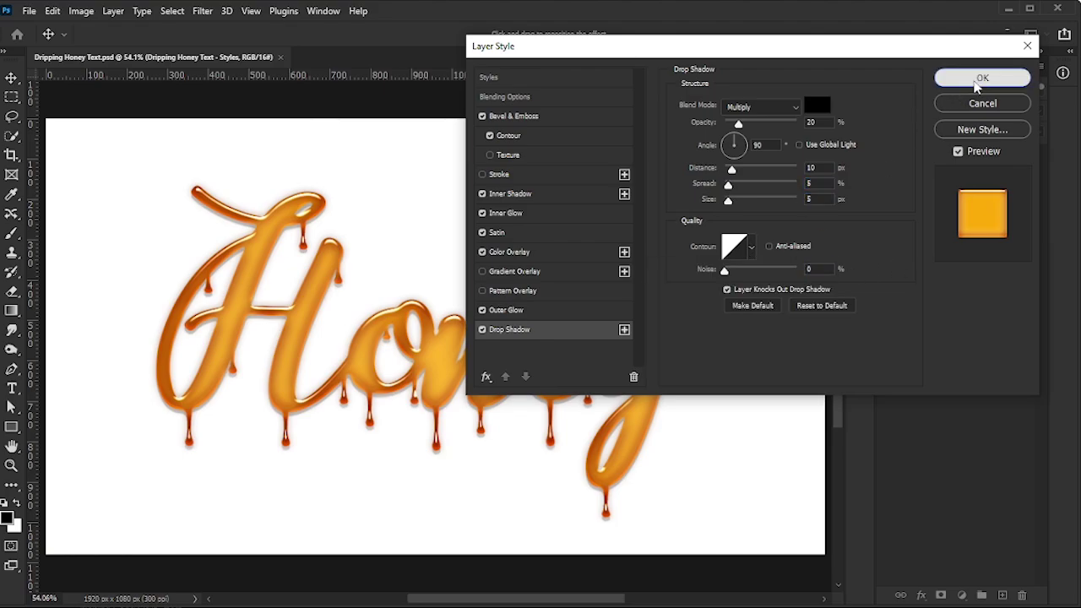
click(977, 80)
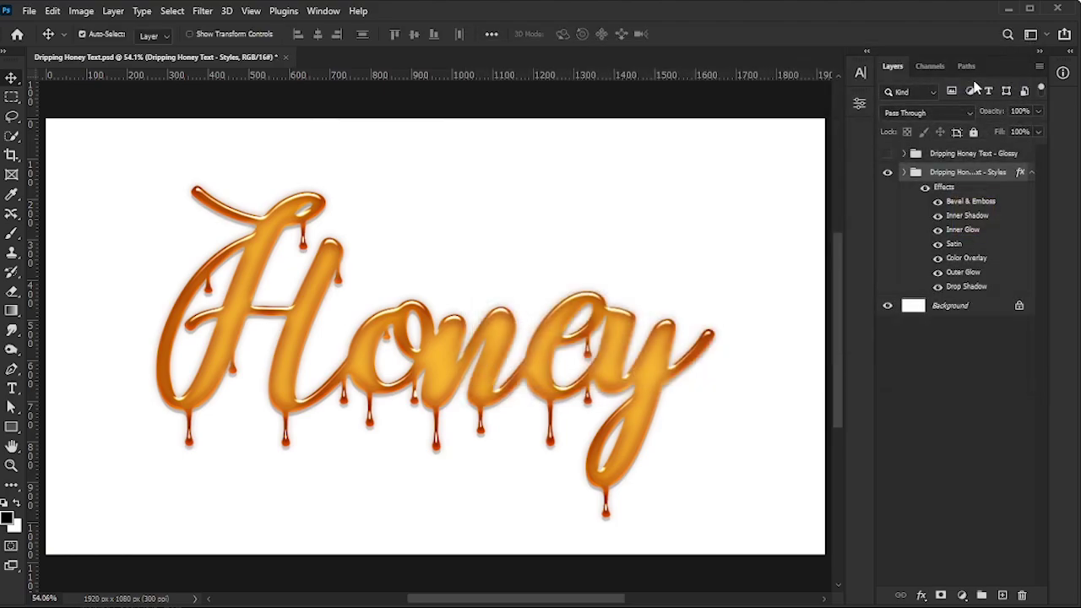
- Hide the Styles group and reveal the Glossy group's black Honey text
click(1031, 174)
click(977, 222)
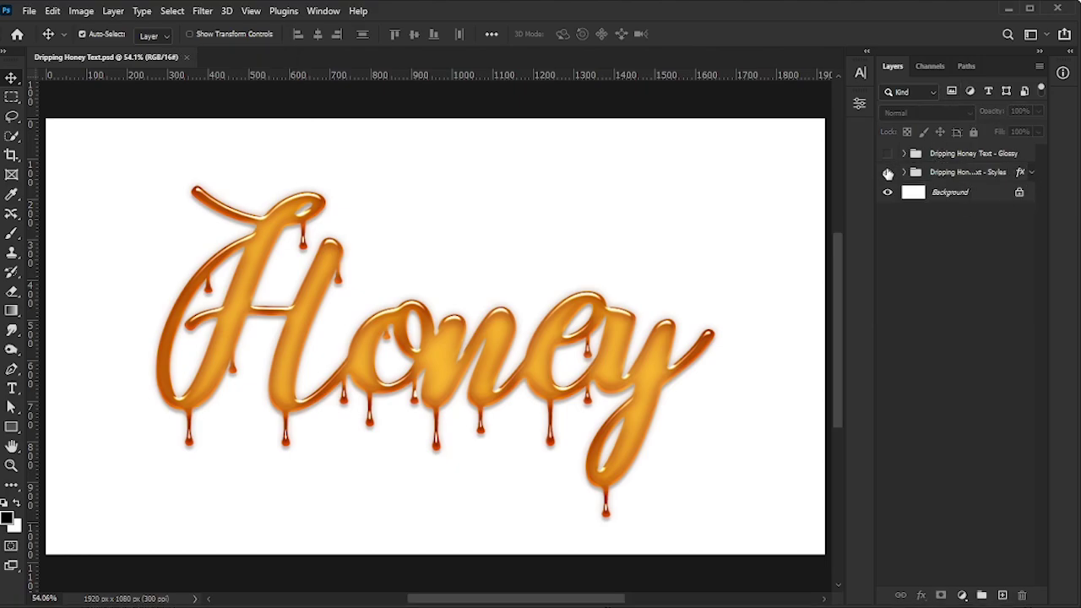
click(887, 173)
click(887, 154)
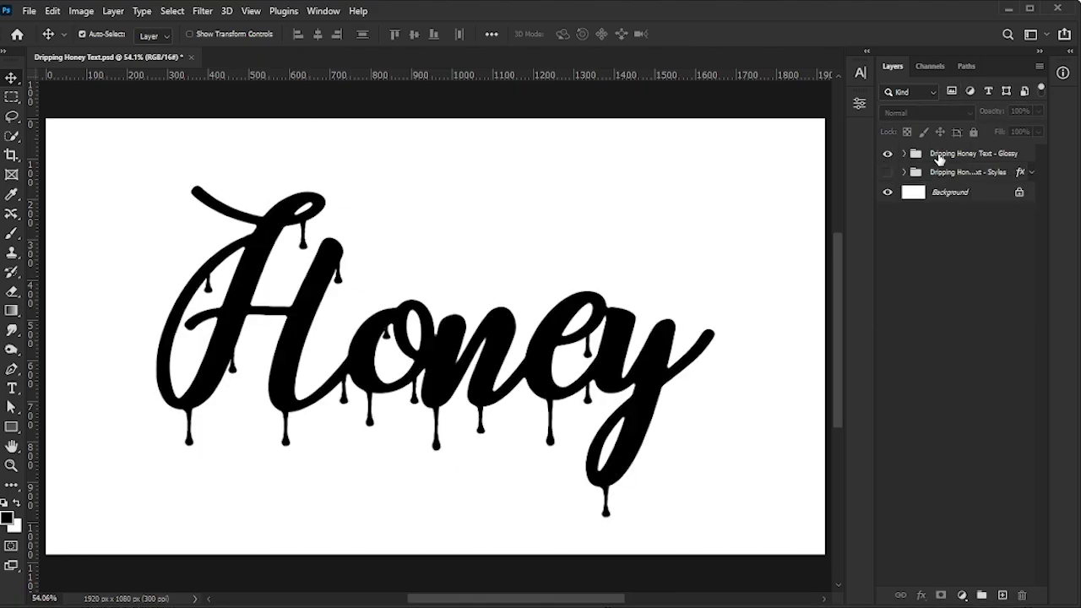
- Lower the Glossy group's fill opacity to 0 in Blending Options
click(938, 160)
click(921, 596)
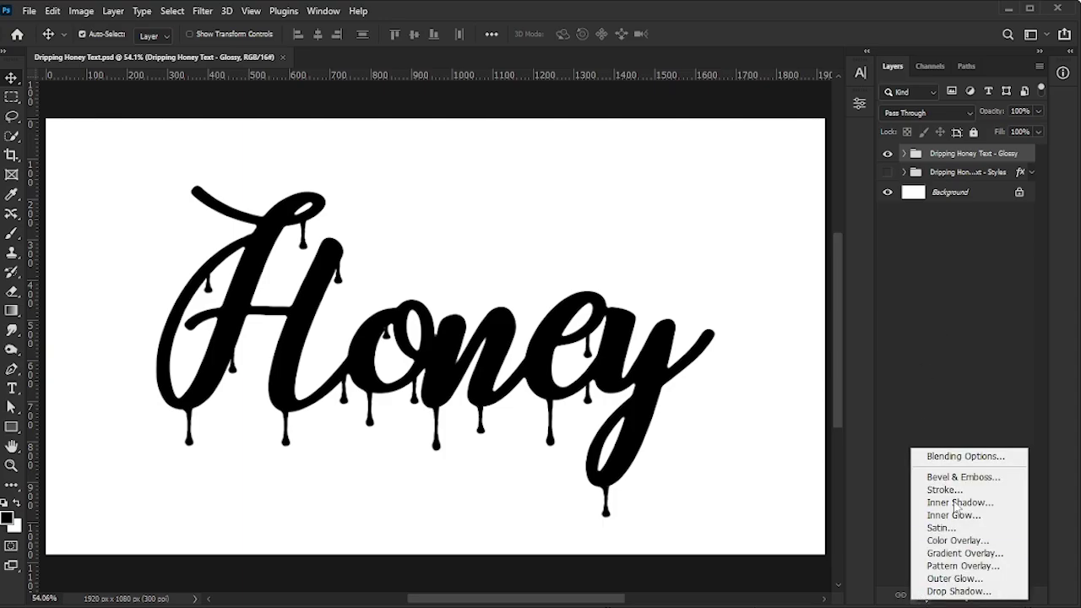
click(952, 462)
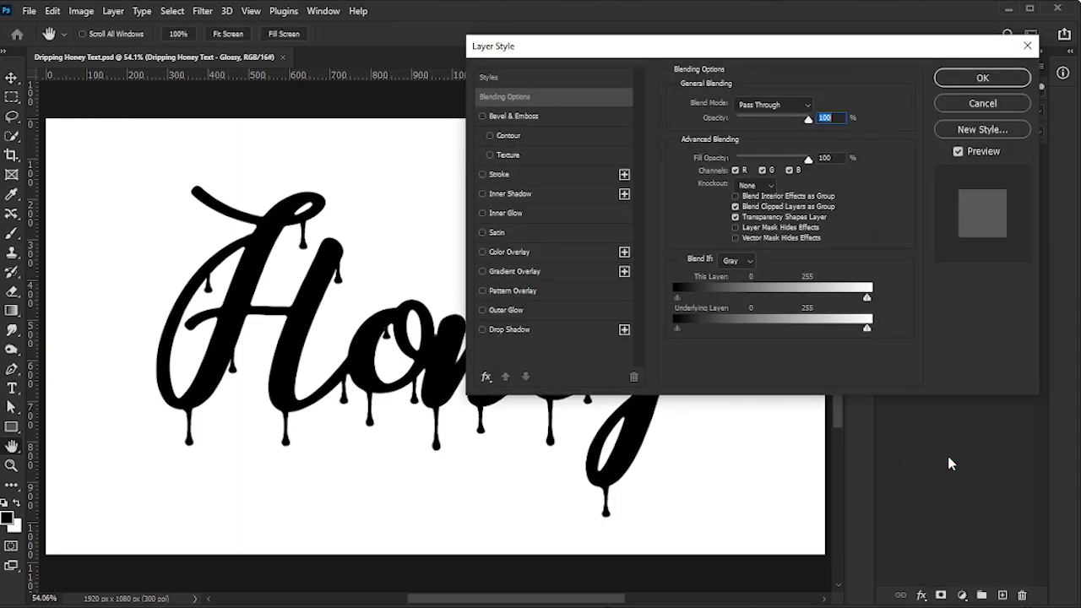
drag(809, 166, 737, 162)
- Enable Bevel & Emboss with 200% depth, direction Down and size 20
click(541, 120)
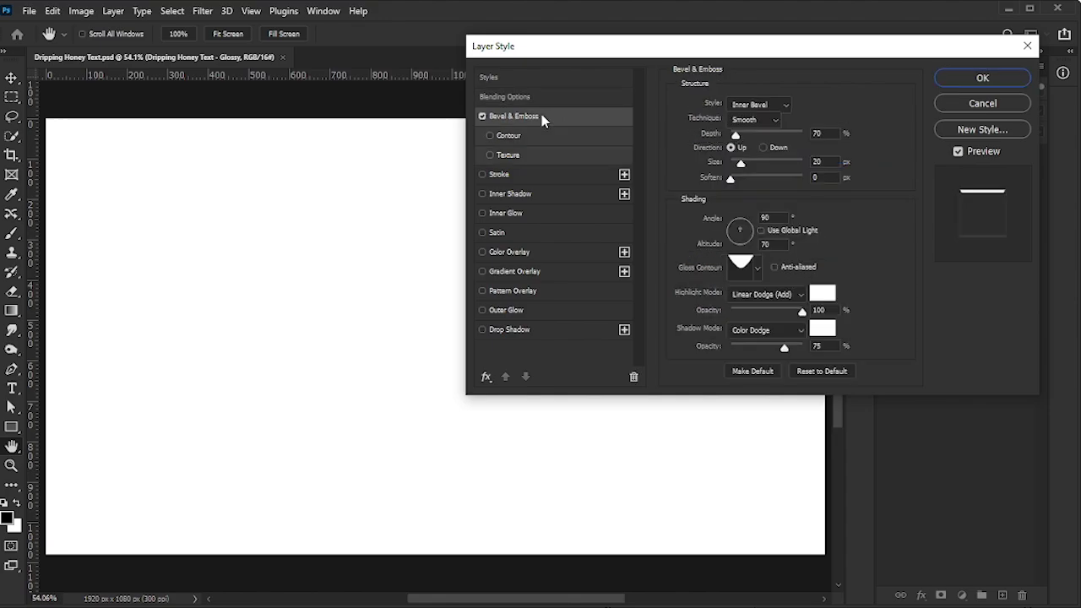
text(200)
click(763, 147)
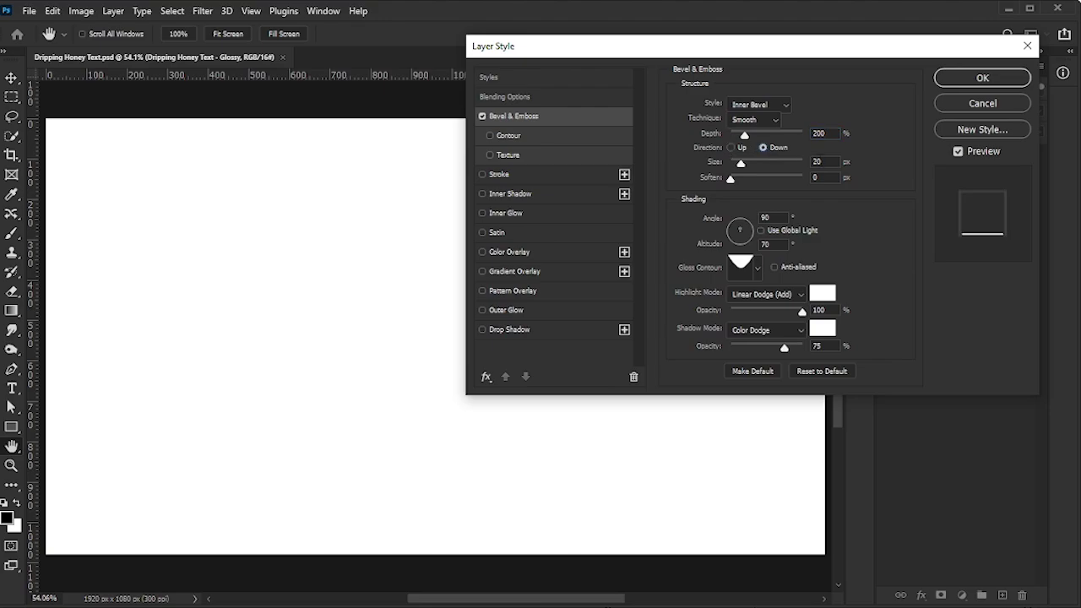
double_click(818, 162)
text(20)
key(Tab)
key(Tab)
key(Tab)
- Give the bevel a U-shaped gloss contour
click(759, 268)
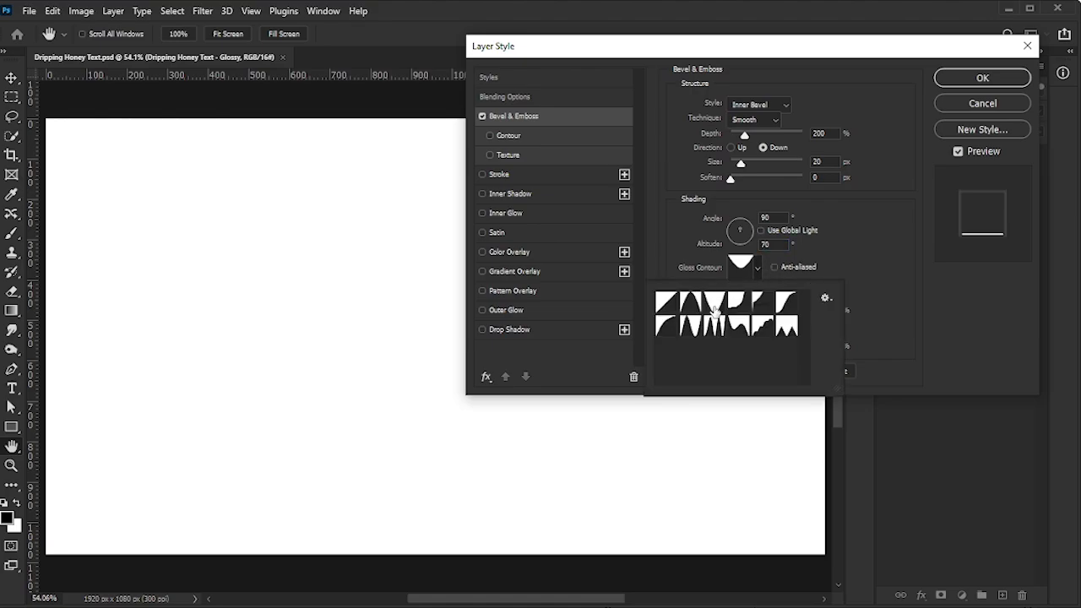
double_click(715, 309)
click(741, 264)
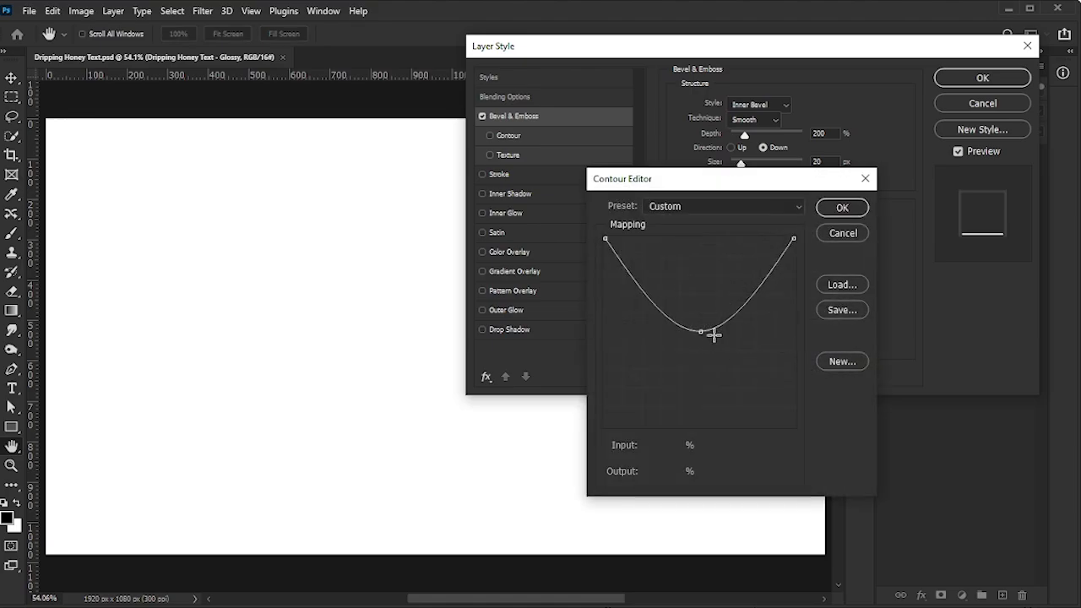
click(701, 332)
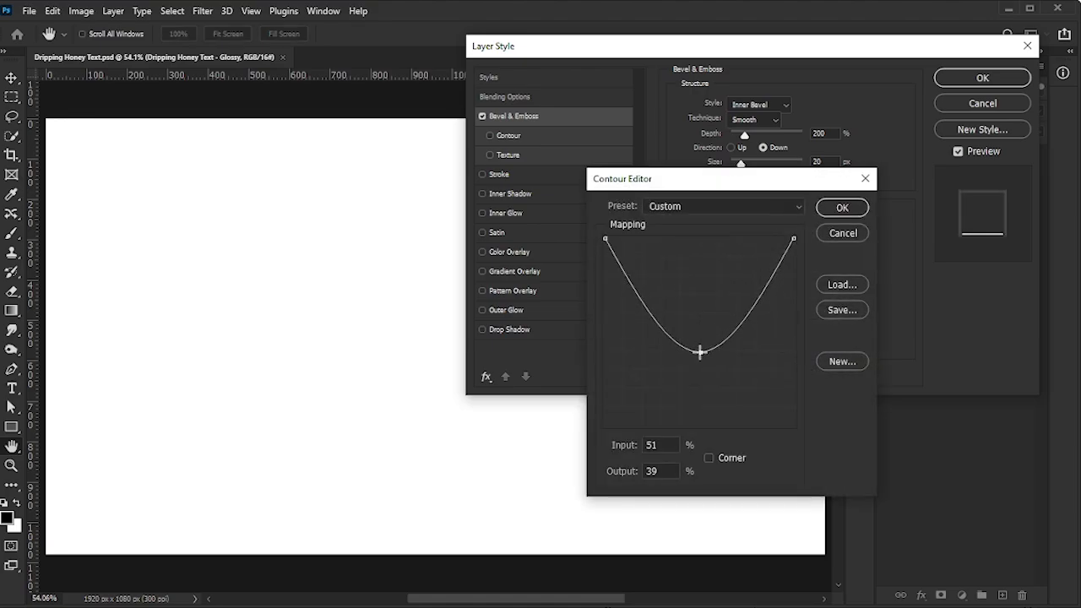
click(842, 207)
- Make the bevel highlight white in Color Dodge mode
click(831, 303)
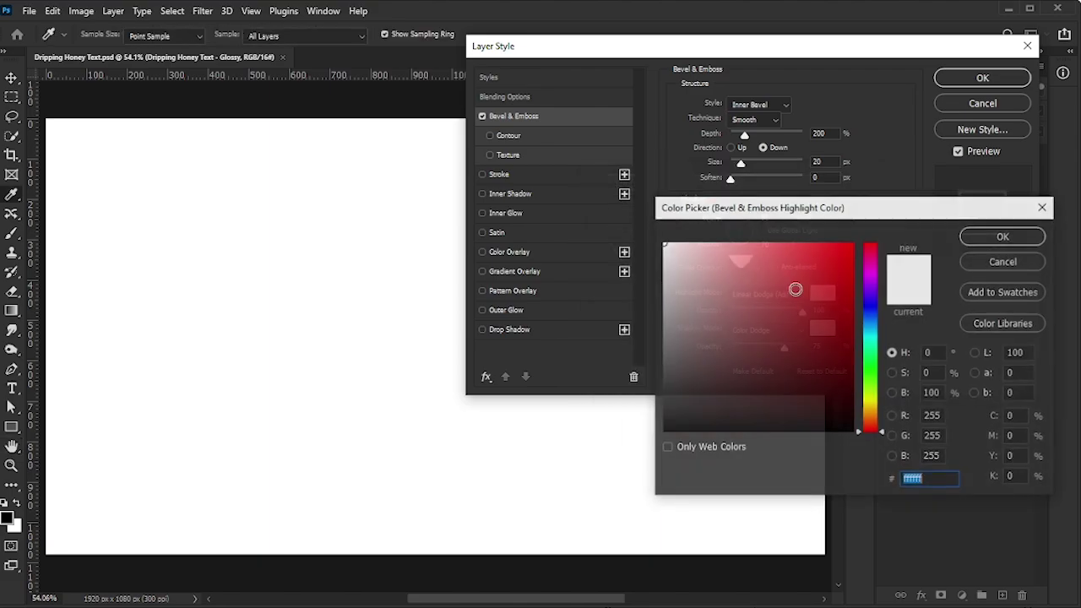
text(ffffff)
click(1012, 235)
click(769, 294)
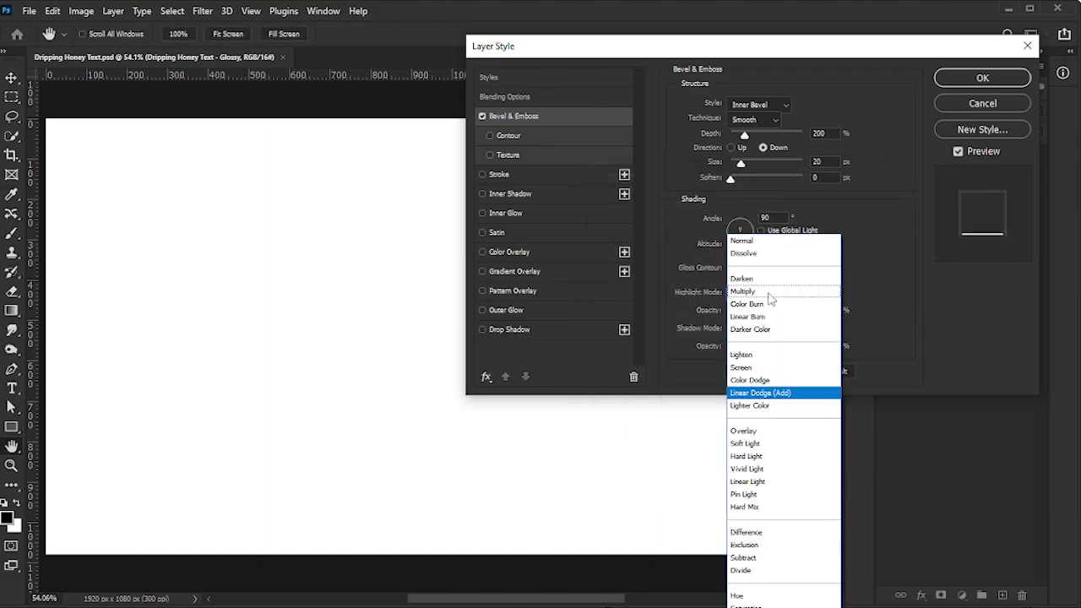
click(761, 380)
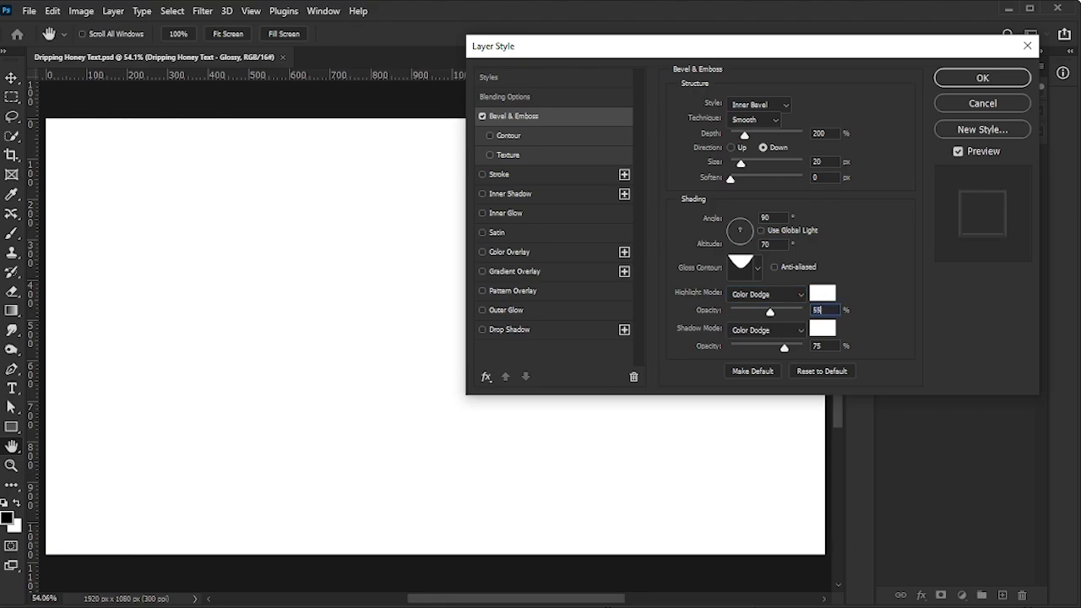
- Set the bevel shadow to black, Normal mode, 0% opacity
click(823, 328)
text(000000)
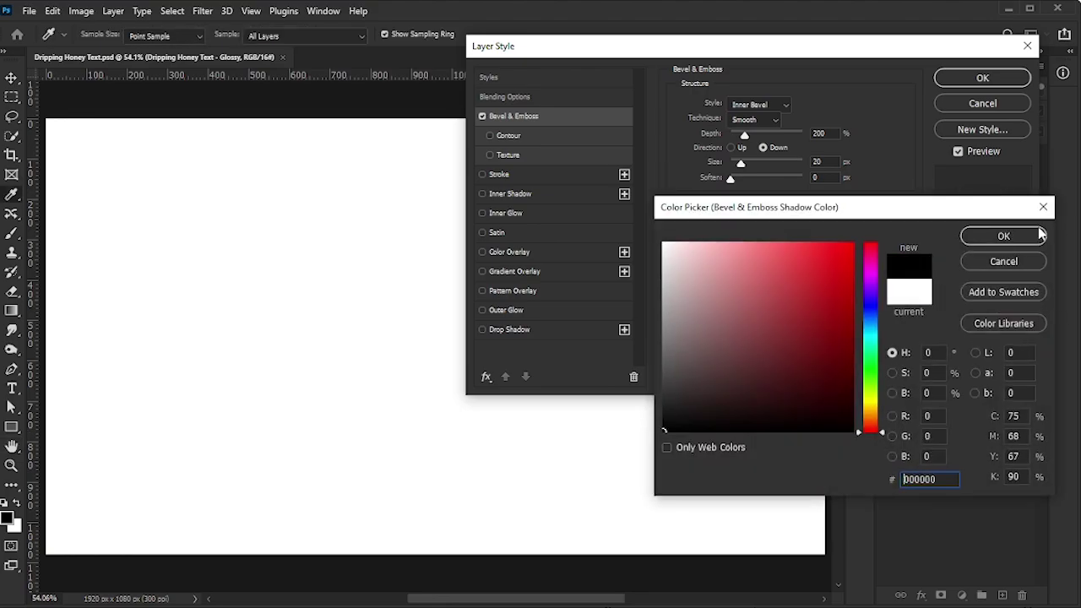
click(1037, 235)
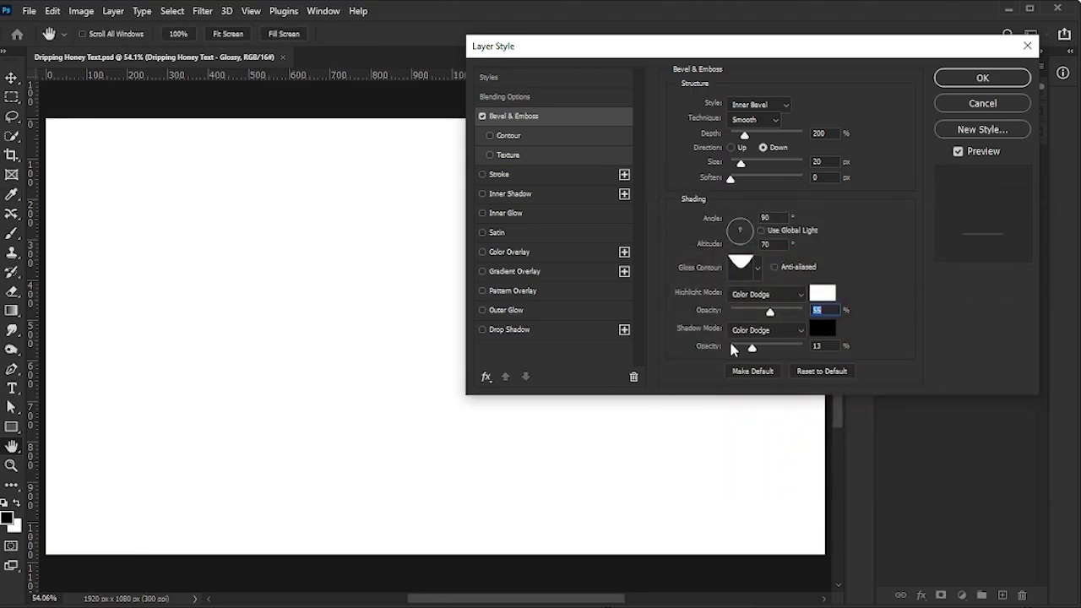
click(730, 348)
click(799, 329)
click(781, 235)
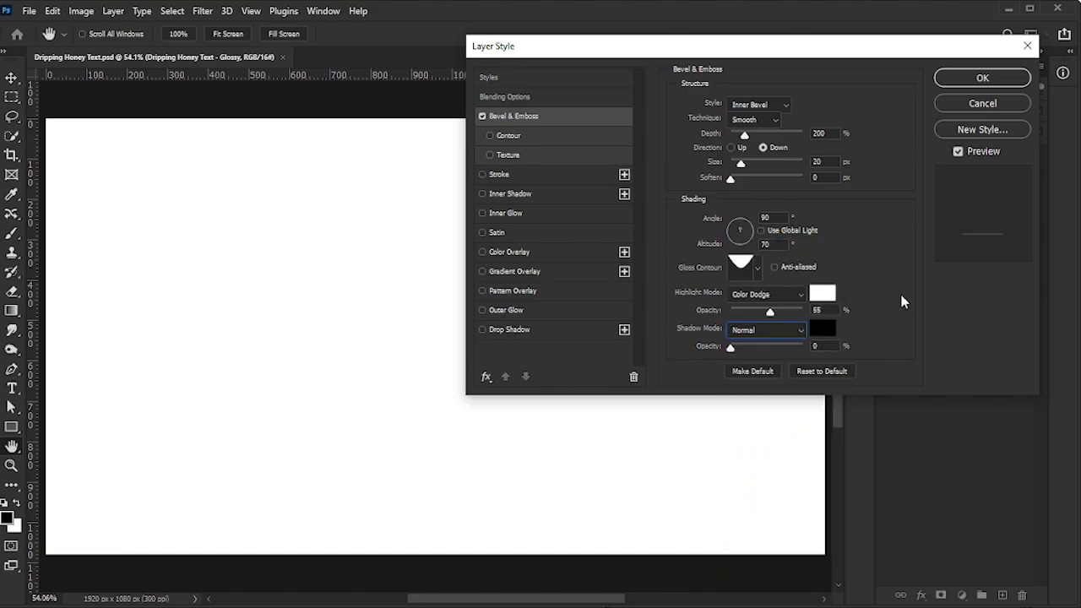
- Enable the bevel's Contour with a preset at 100% range and apply the Glossy style
click(591, 137)
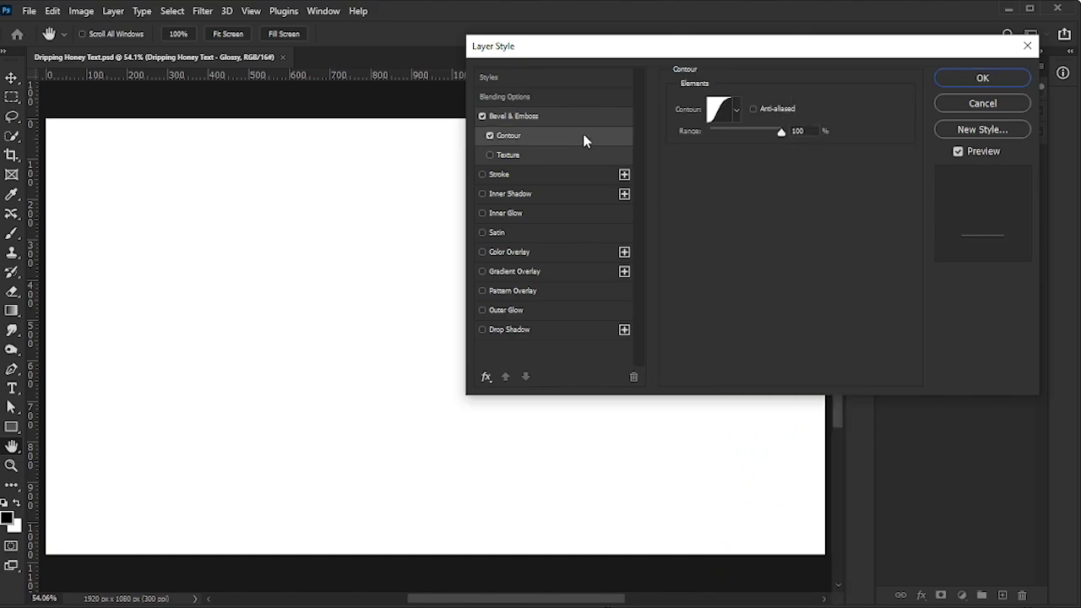
click(738, 110)
click(764, 150)
click(854, 177)
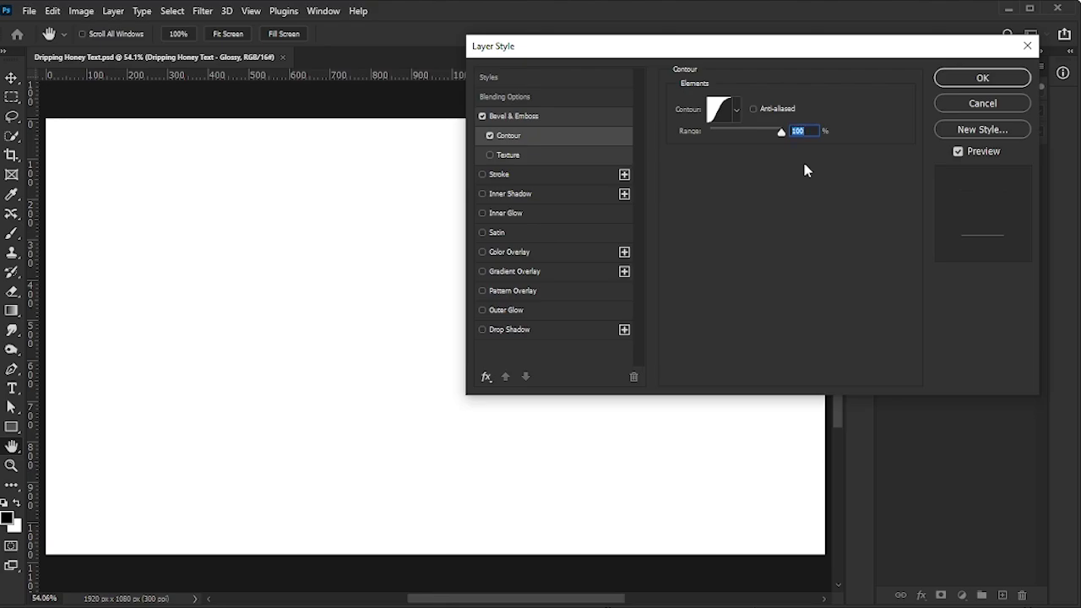
click(943, 78)
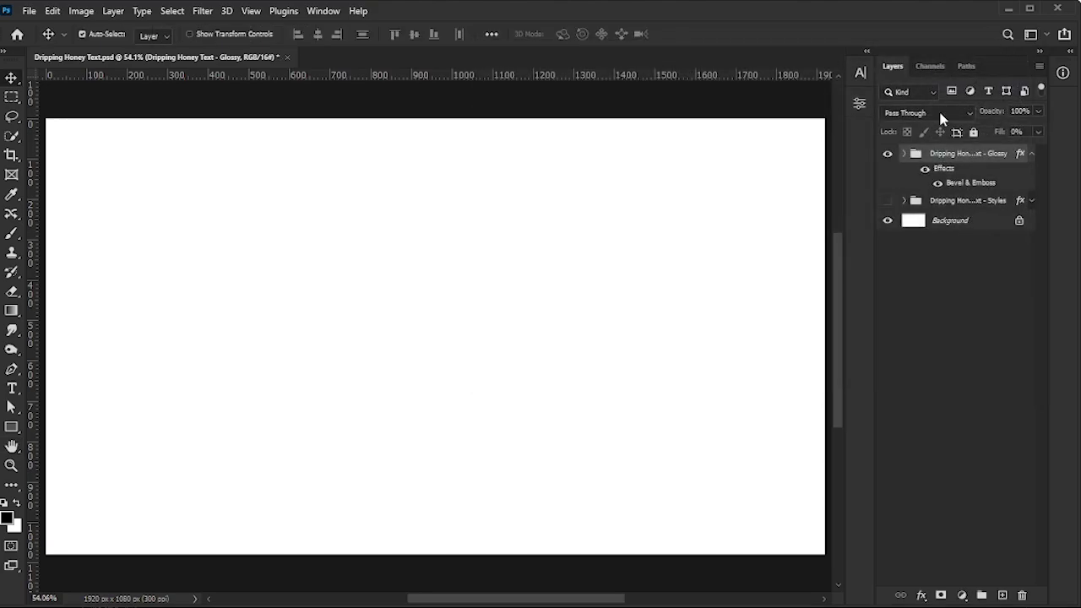
- Turn Styles back on and give Glossy a #f47c05 Color Overlay in Saturation mode at 100%
click(889, 202)
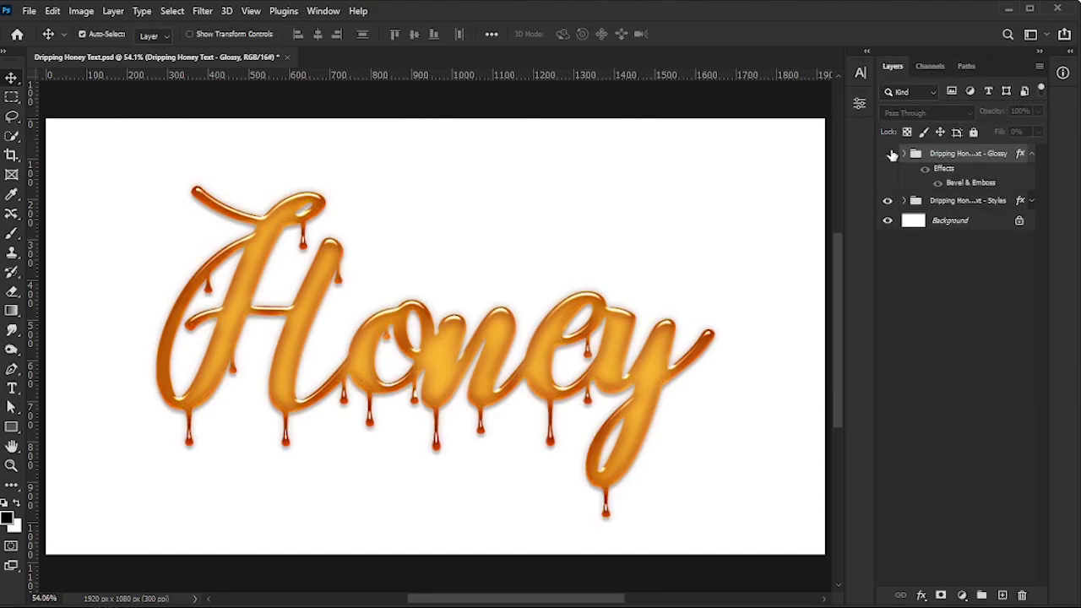
double_click(966, 184)
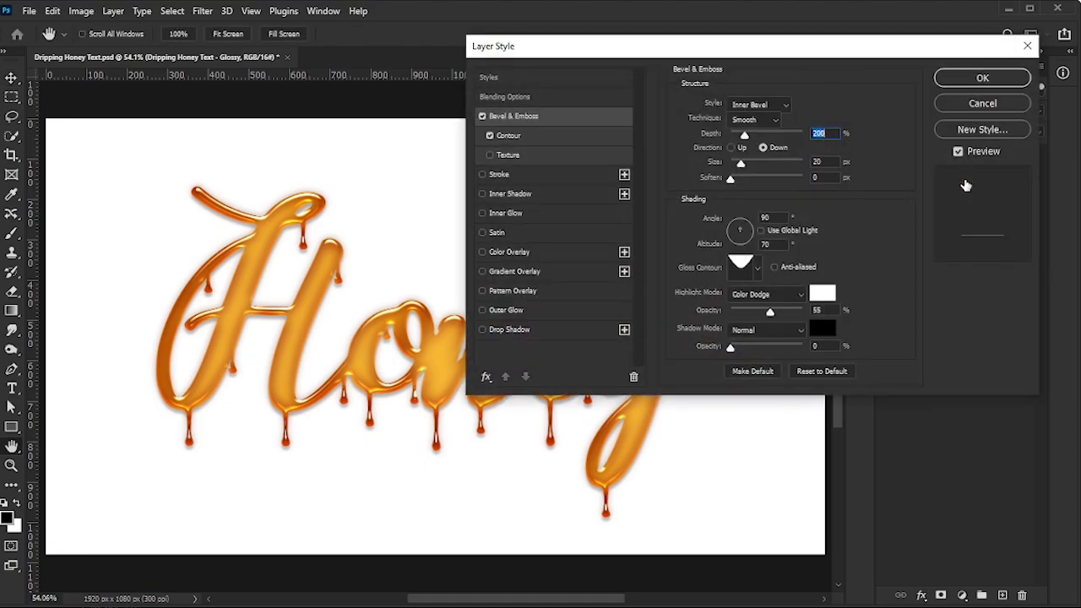
click(509, 252)
click(818, 104)
text(f4)
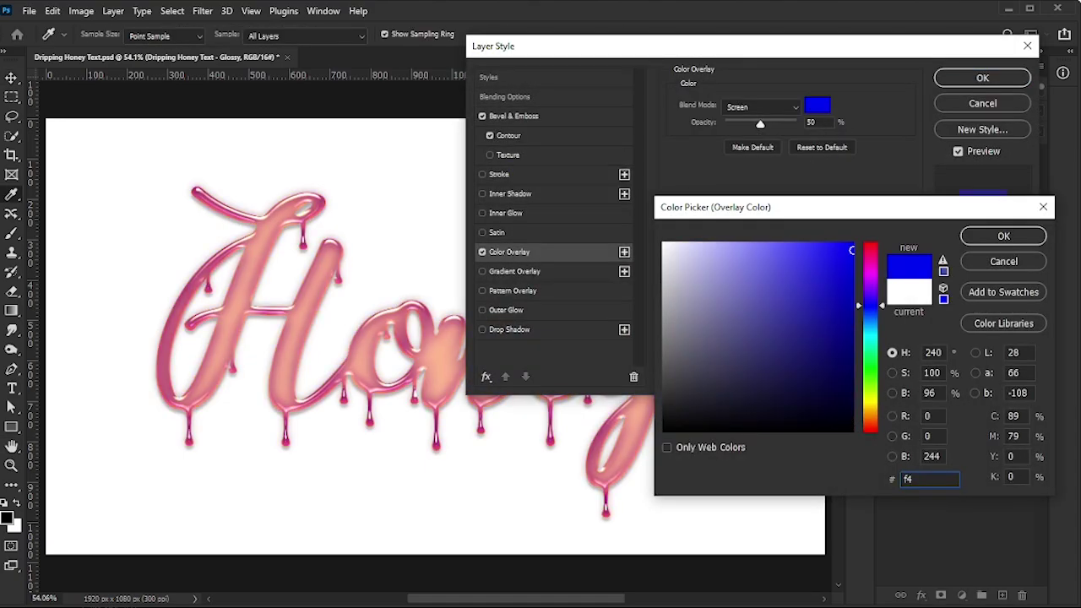
text(7c05)
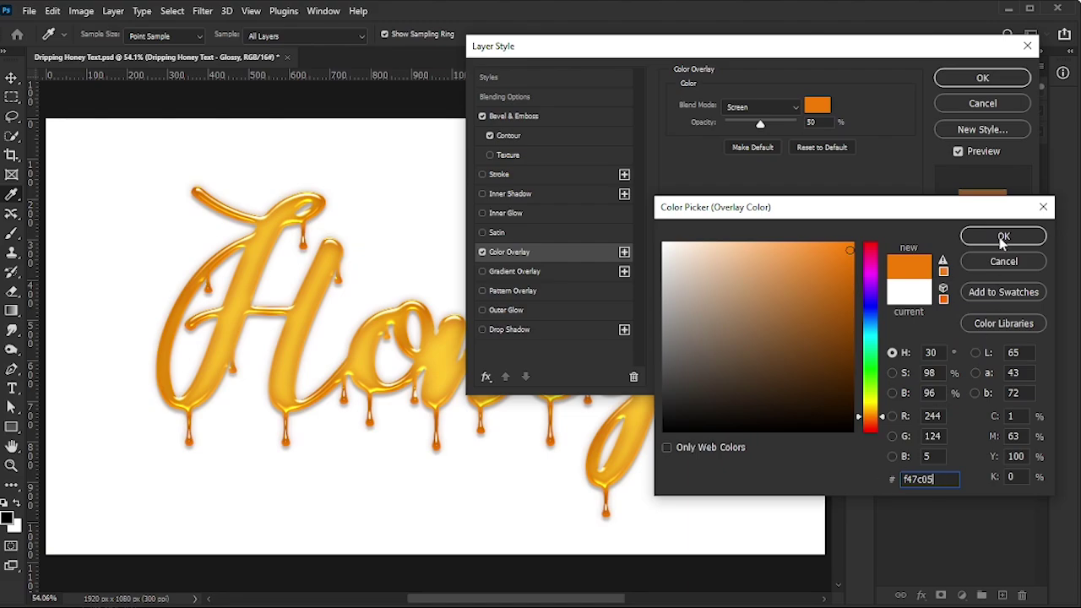
click(1004, 239)
click(727, 104)
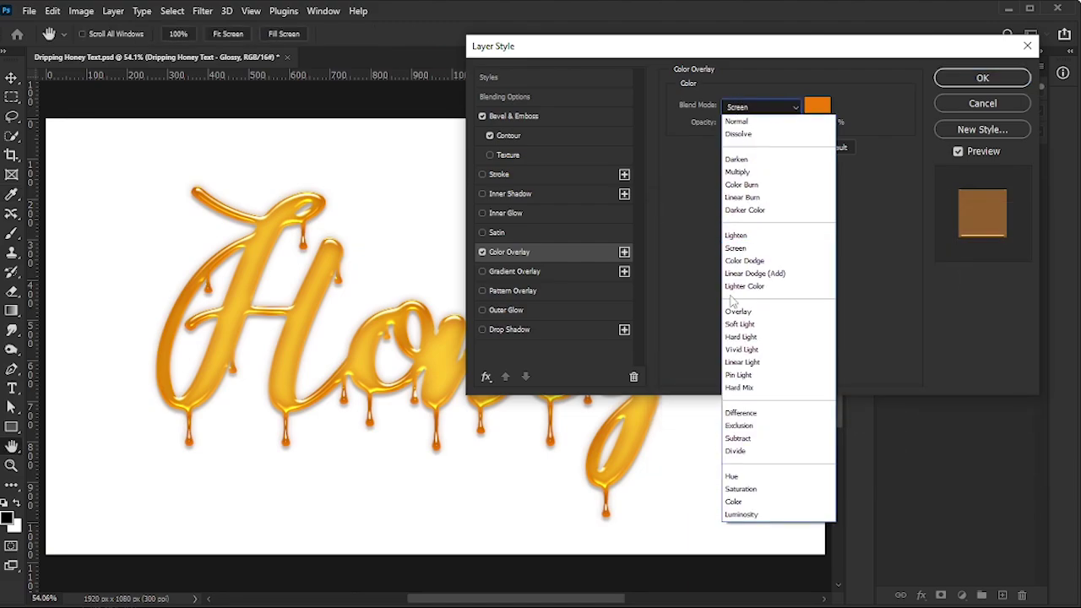
click(742, 488)
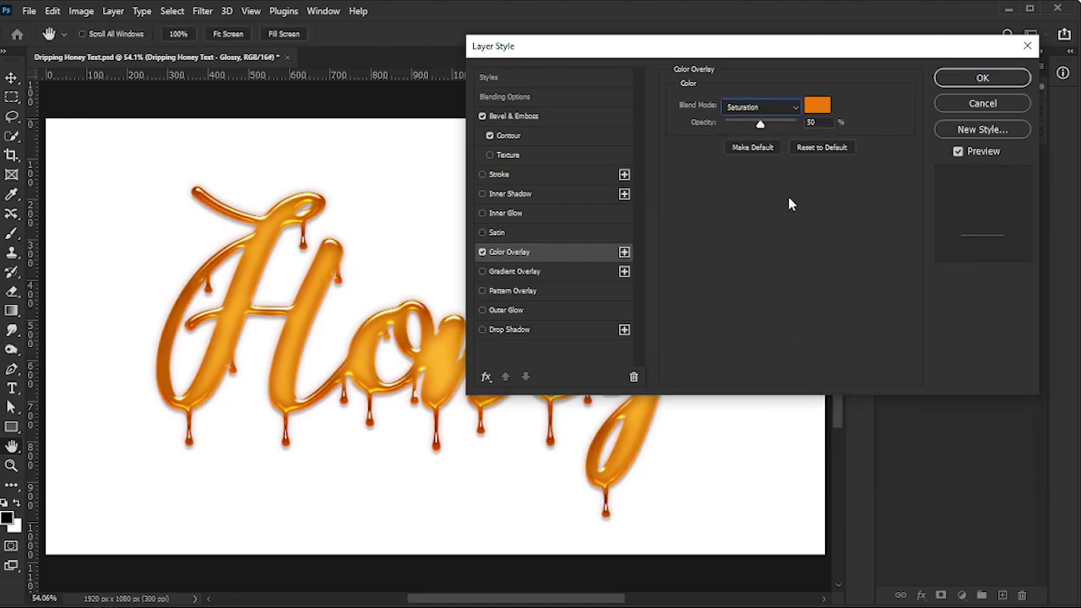
drag(764, 125, 823, 127)
- Enable an Inner Shadow in brown 904400 with Linear Burn blending
click(526, 196)
click(817, 104)
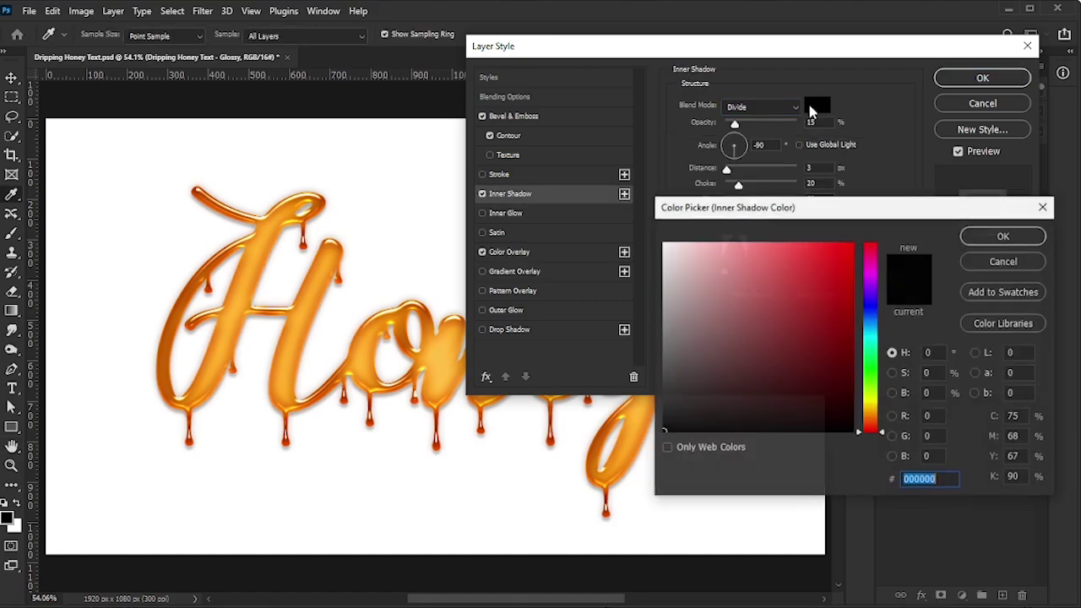
text(904400)
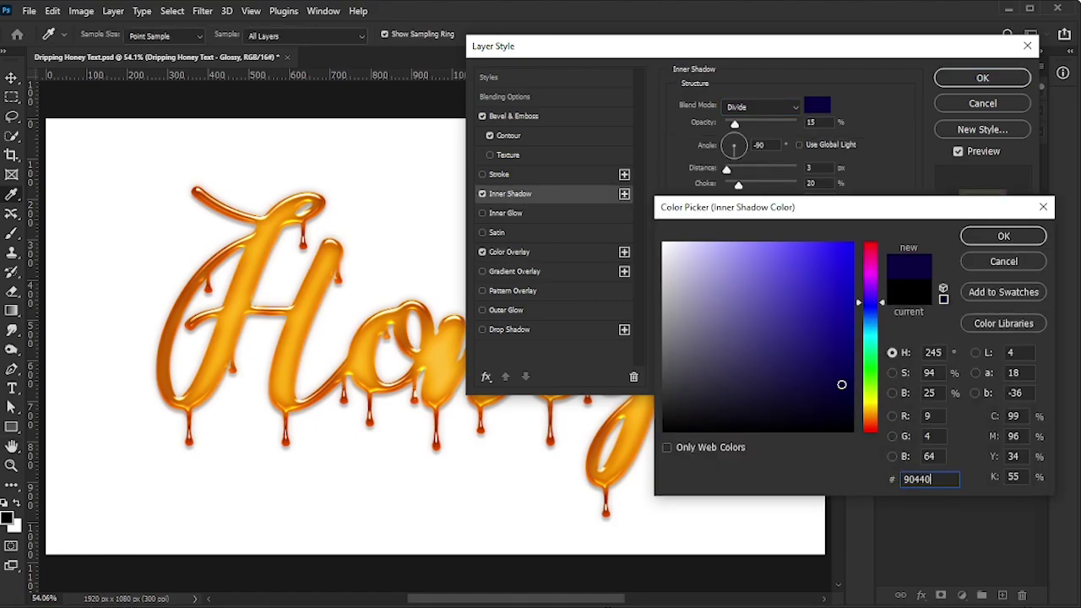
click(1024, 240)
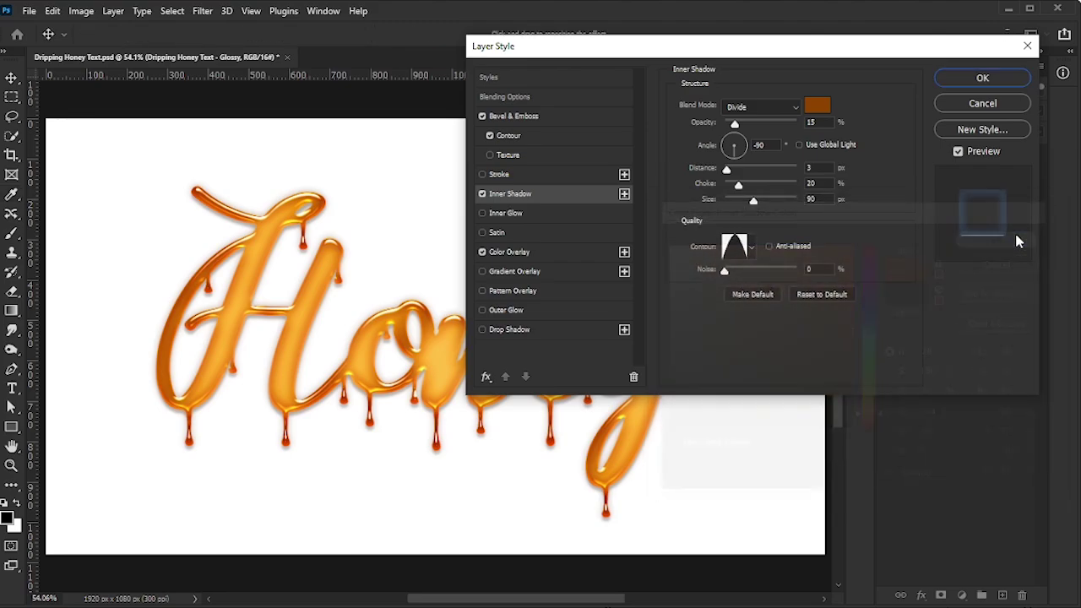
click(755, 110)
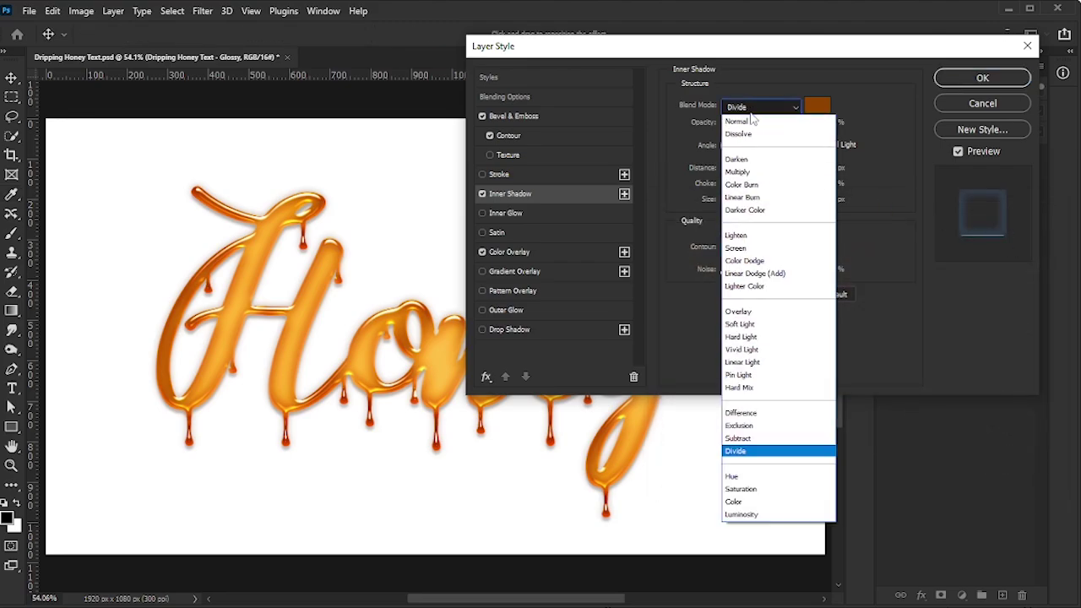
click(782, 196)
- Set the inner shadow to distance 10, choke 0 and size 20
drag(832, 49, 831, 30)
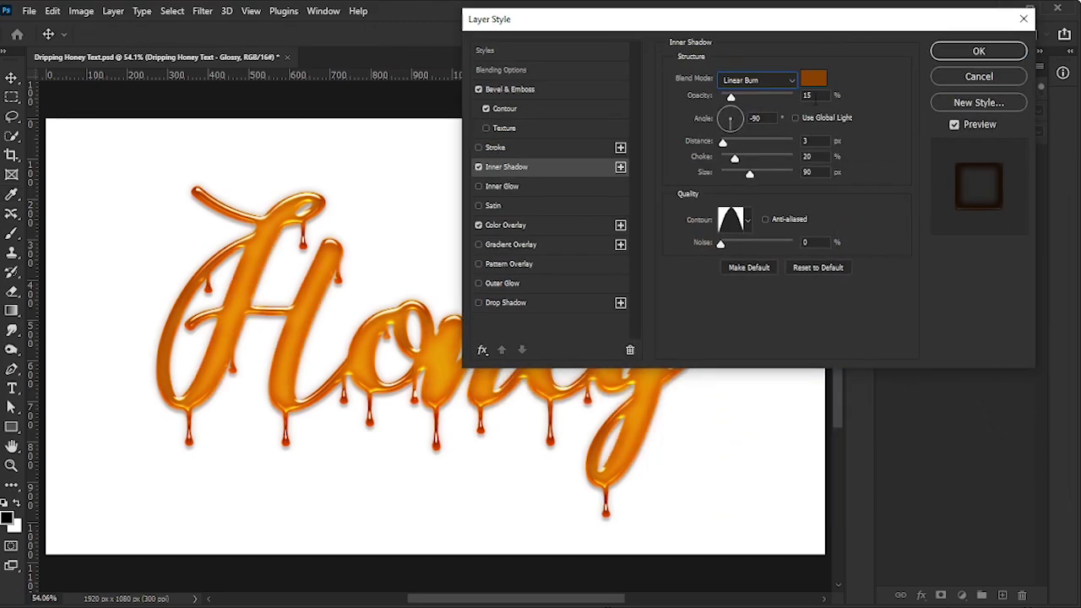
click(802, 96)
click(811, 141)
text(10)
text(0)
text(20)
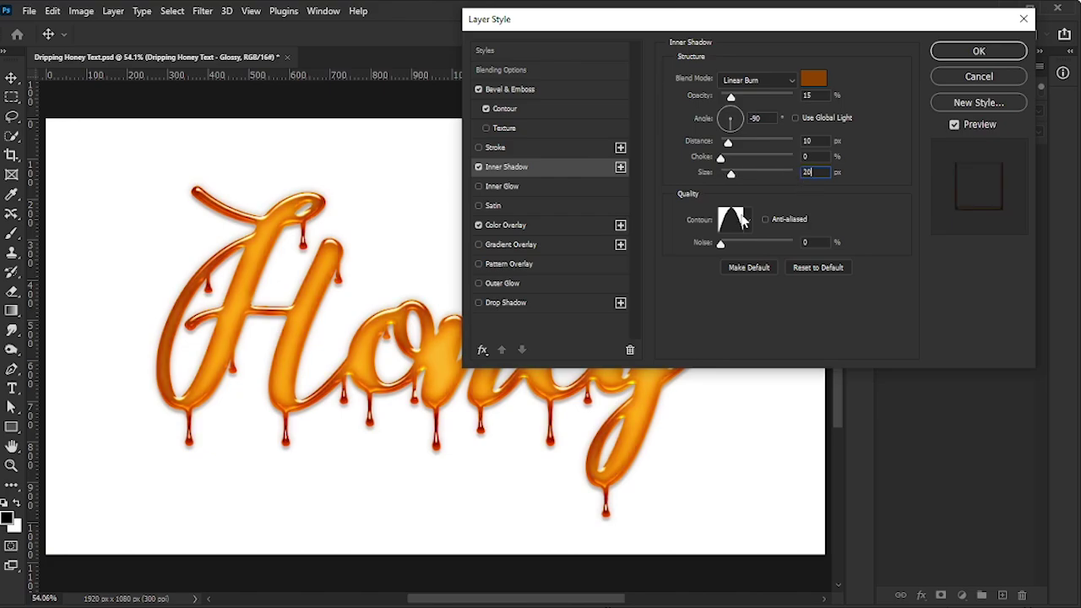
click(747, 220)
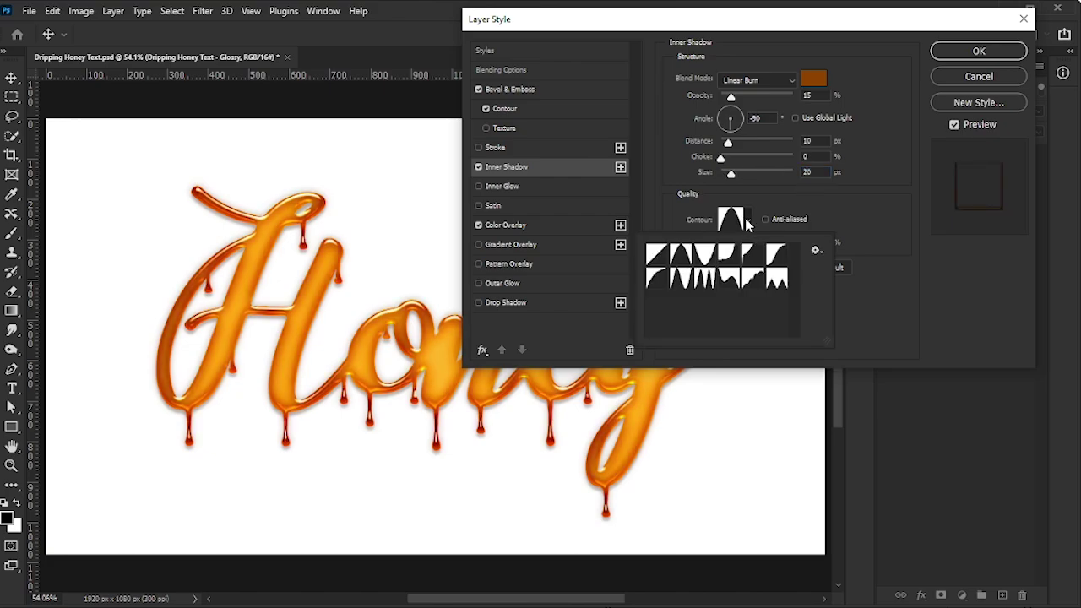
click(901, 268)
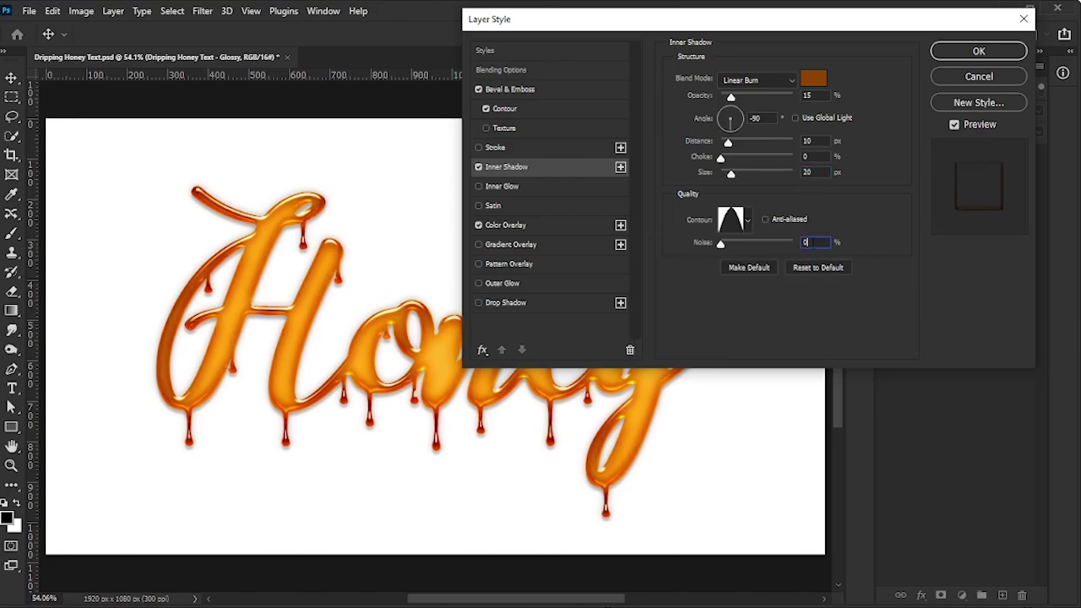
- Enable a white Overlay Satin at 20% opacity
click(543, 207)
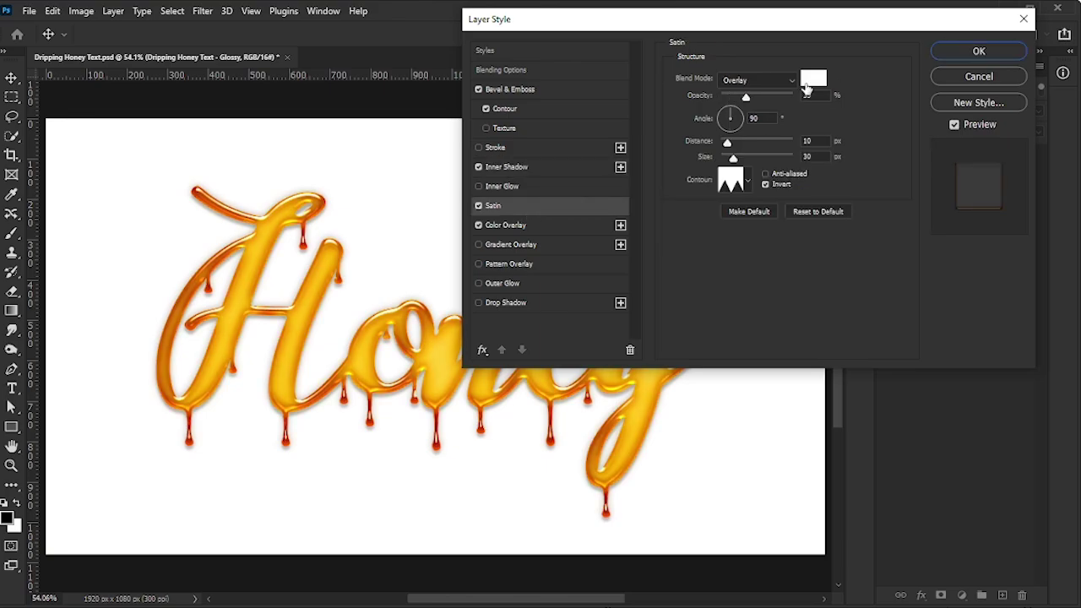
click(809, 82)
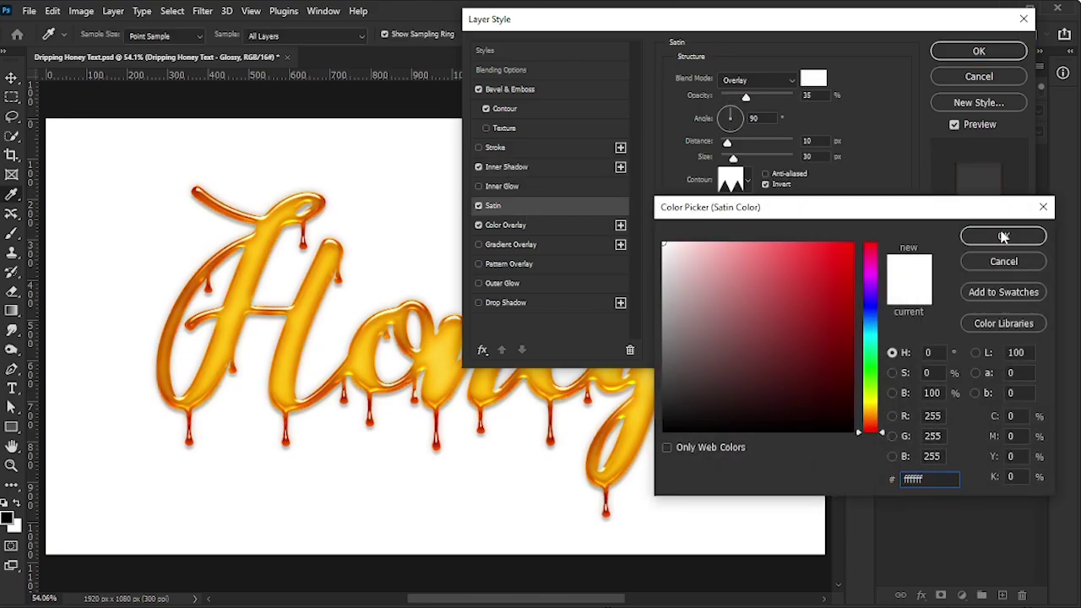
click(1004, 237)
click(746, 82)
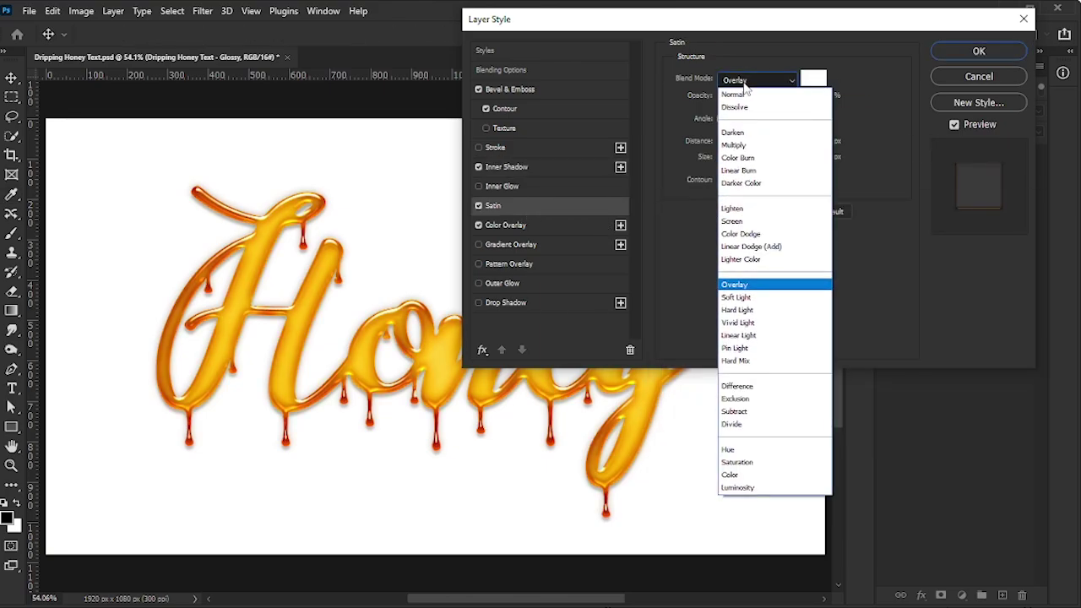
click(773, 284)
double_click(807, 95)
text(20)
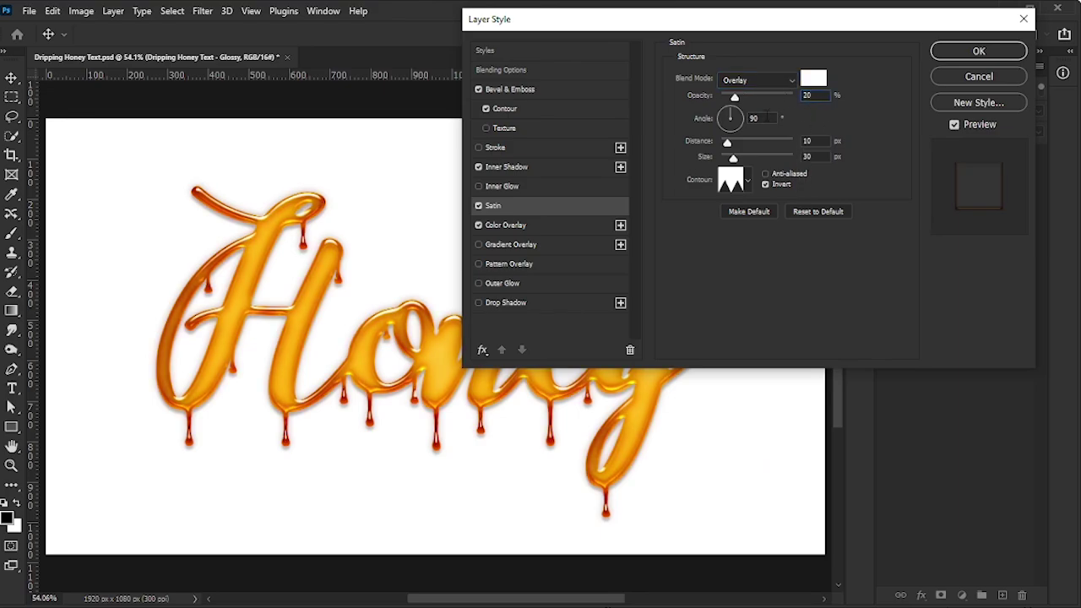
- Set the satin distance to 45 and size to 120, with a different contour preset
double_click(810, 141)
text(45)
key(Tab)
text(120)
click(748, 180)
click(748, 213)
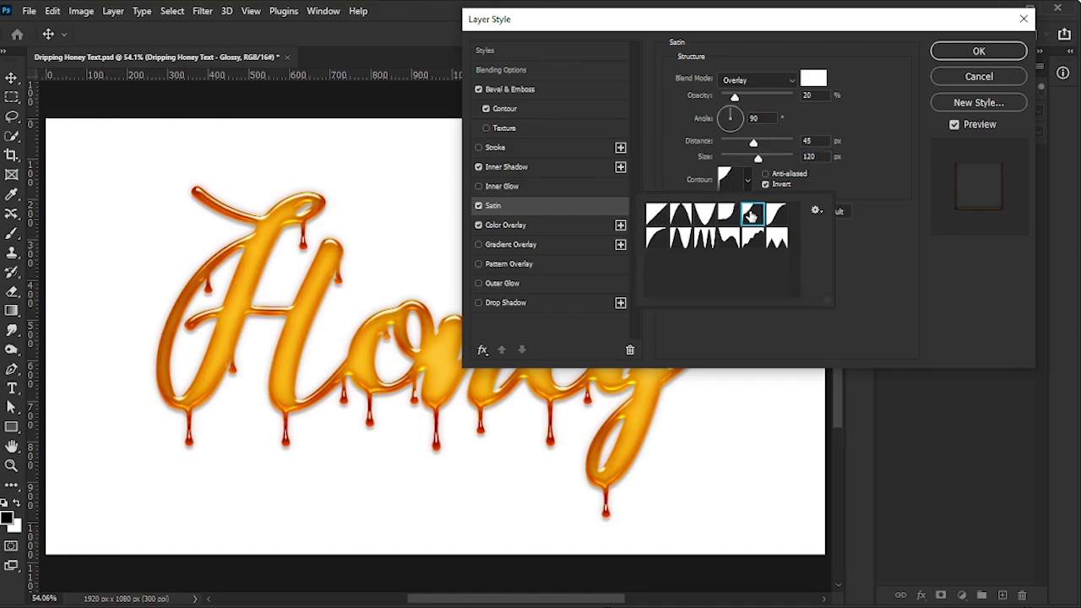
click(853, 227)
click(766, 184)
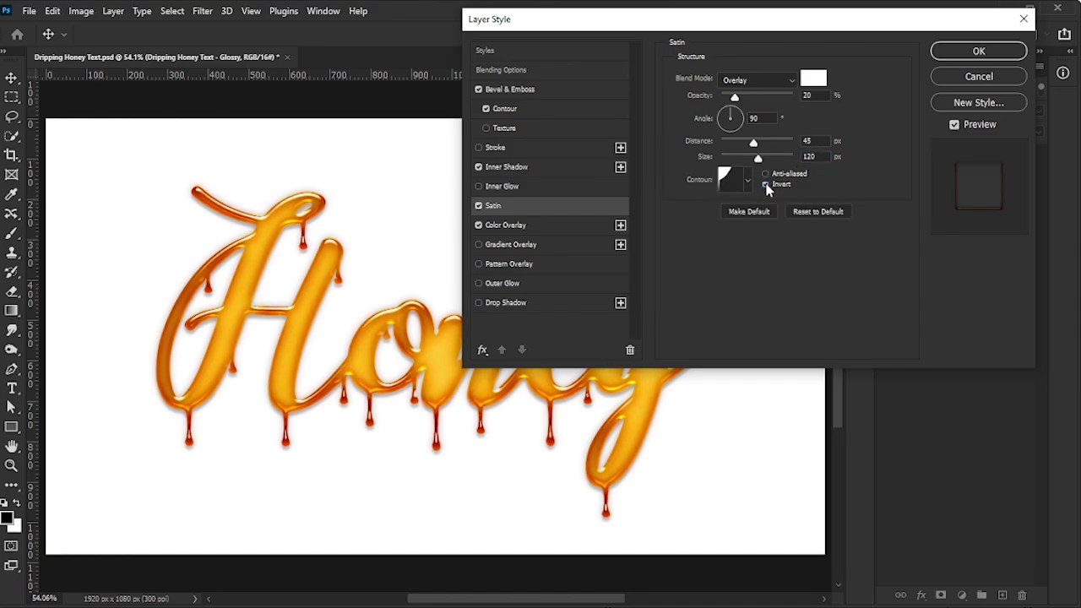
- Enable a Drop Shadow in colour 591d00 with Normal blending
click(551, 306)
click(813, 79)
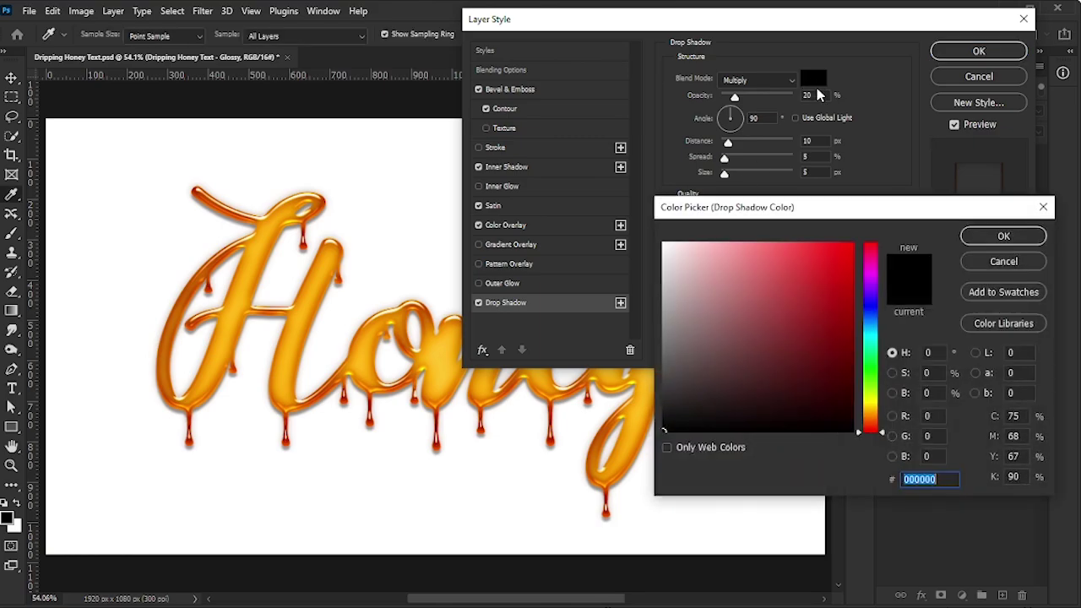
text(591d00)
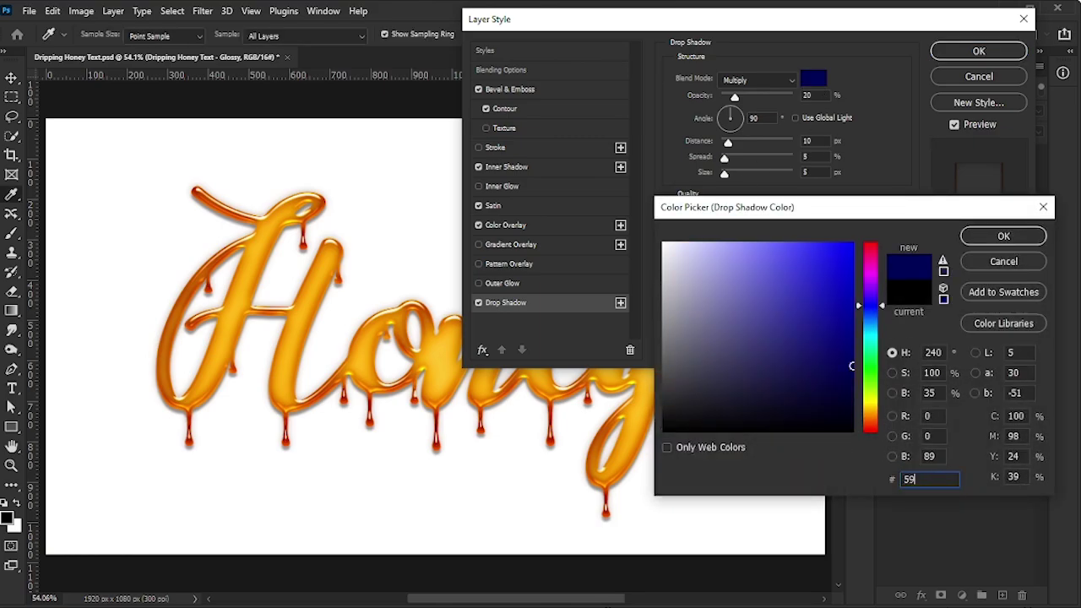
click(999, 238)
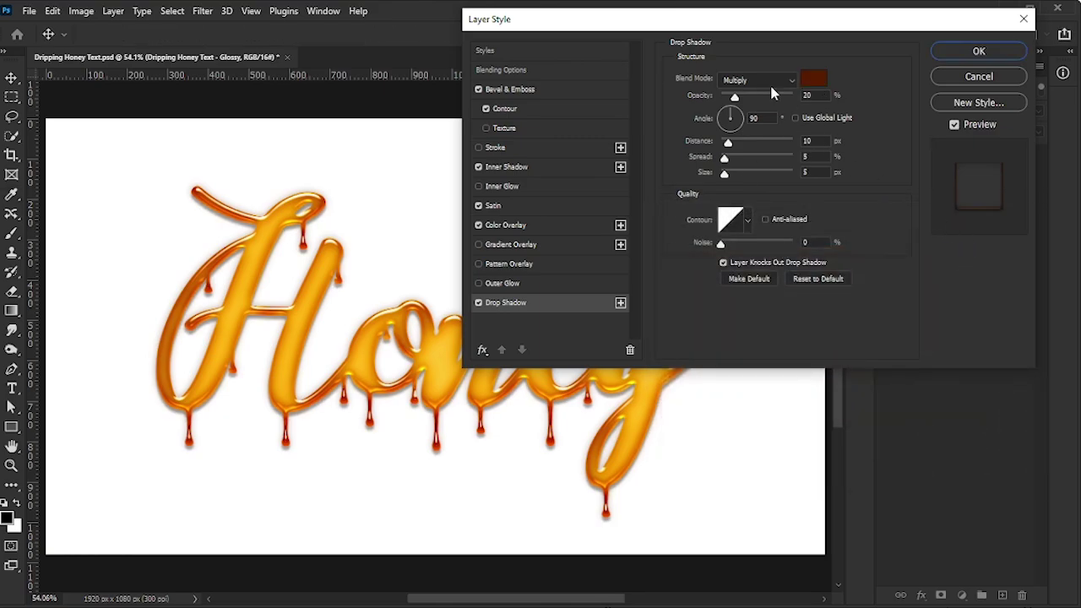
click(760, 80)
click(760, 85)
- Set the drop shadow spread to 0, size to 25, with a Linear contour
key(Tab)
key(Tab)
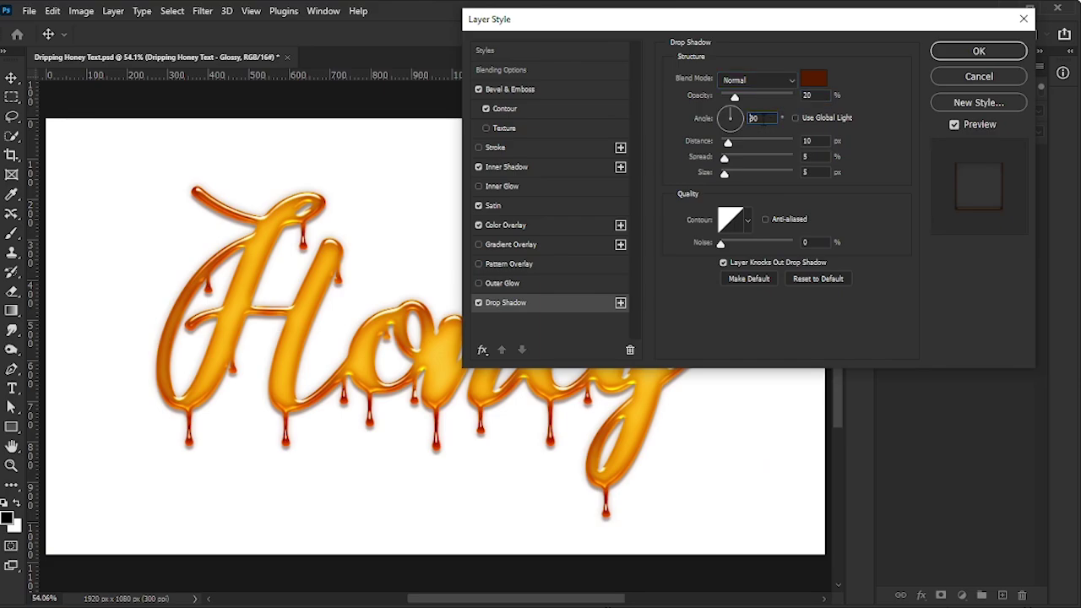
key(Tab)
key(Tab)
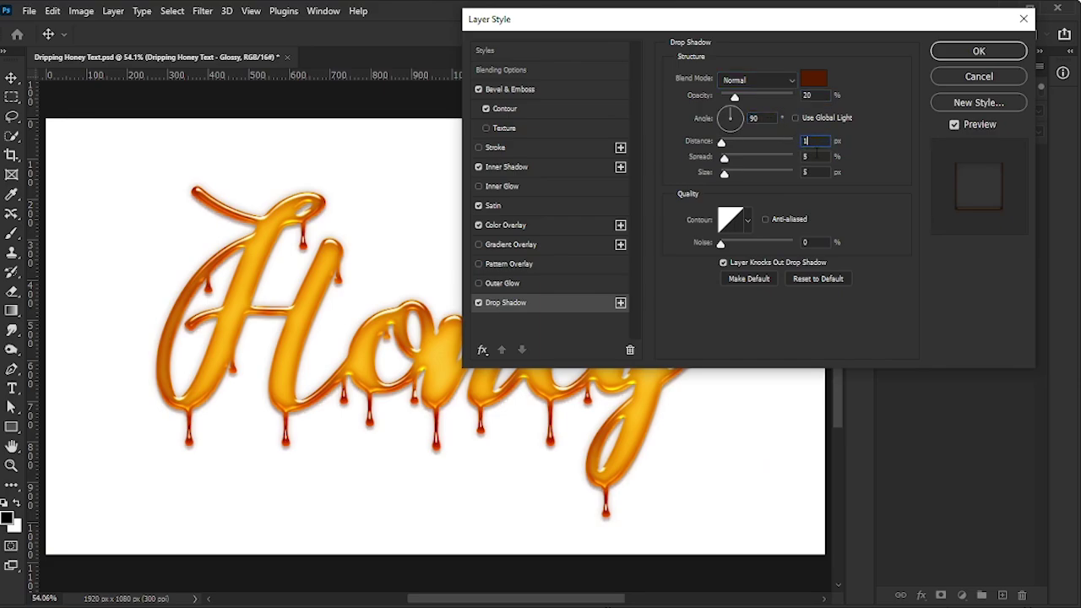
text(0)
key(Tab)
text(25)
click(748, 220)
click(658, 260)
click(914, 256)
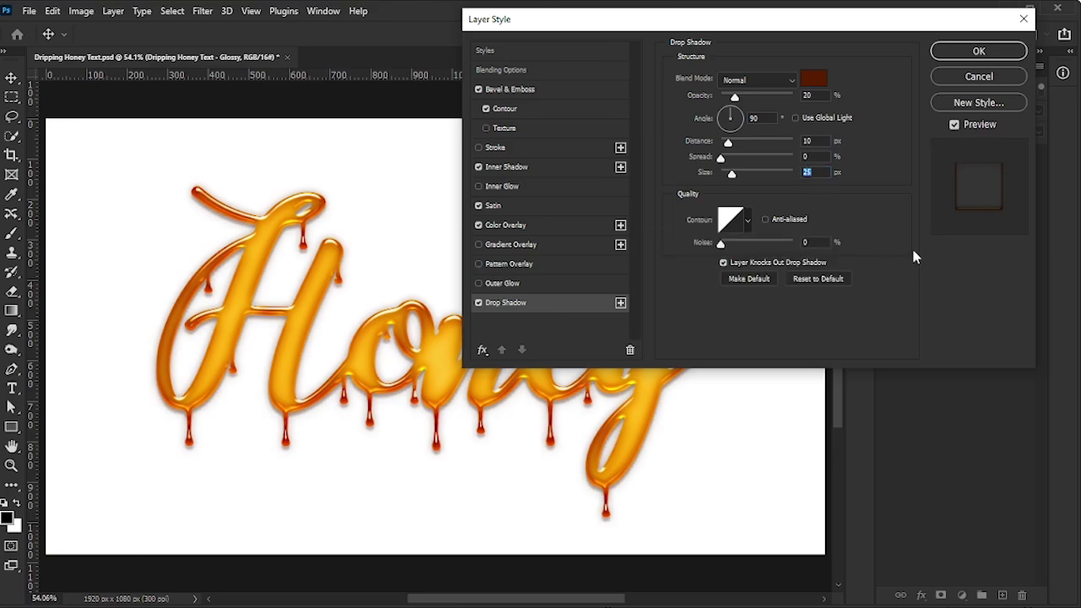
- Apply the finished glossy style and toggle the Glossy group off and on to compare
click(984, 51)
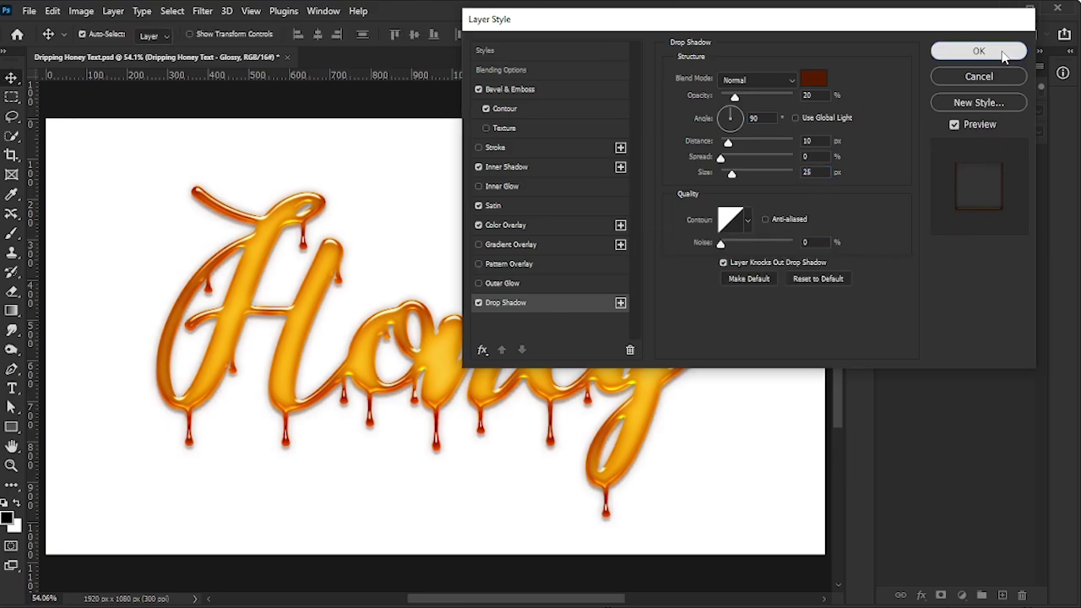
click(888, 154)
click(888, 154)
- Add a new empty layer named 'Bubble 1'
click(1033, 155)
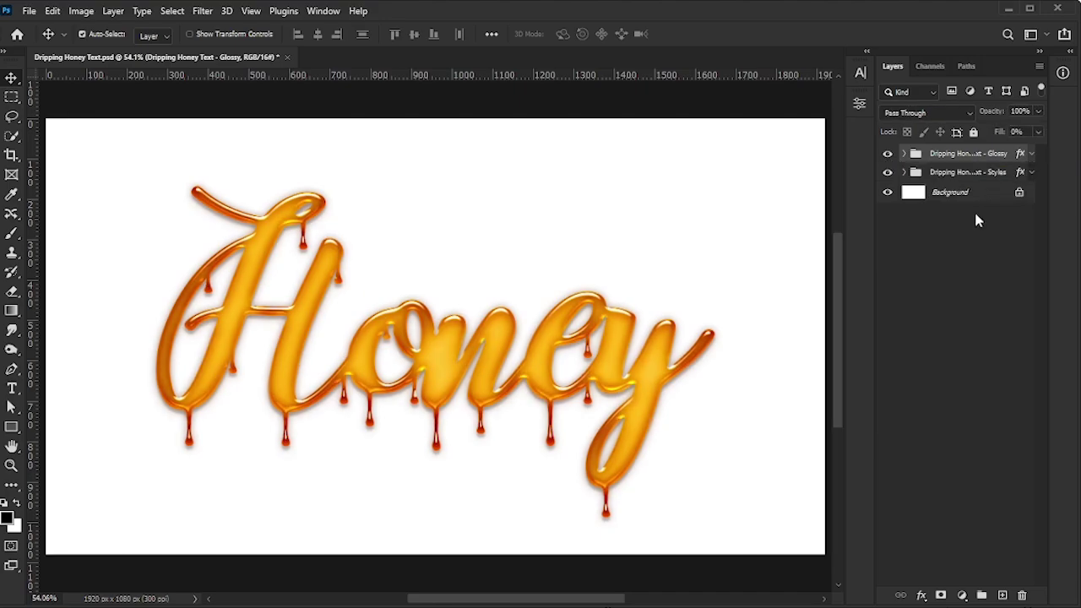
click(1004, 595)
double_click(944, 154)
text(Bubble 1)
key(Return)
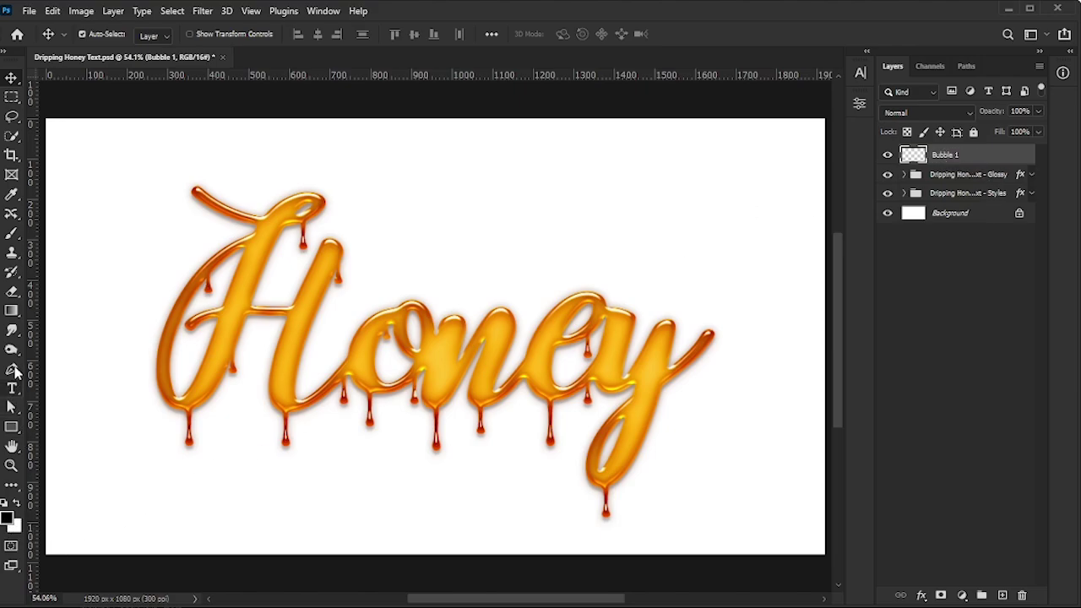
- Draw a 24 × 24 px circle above the Honey text with the Ellipse Tool
click(12, 427)
click(71, 443)
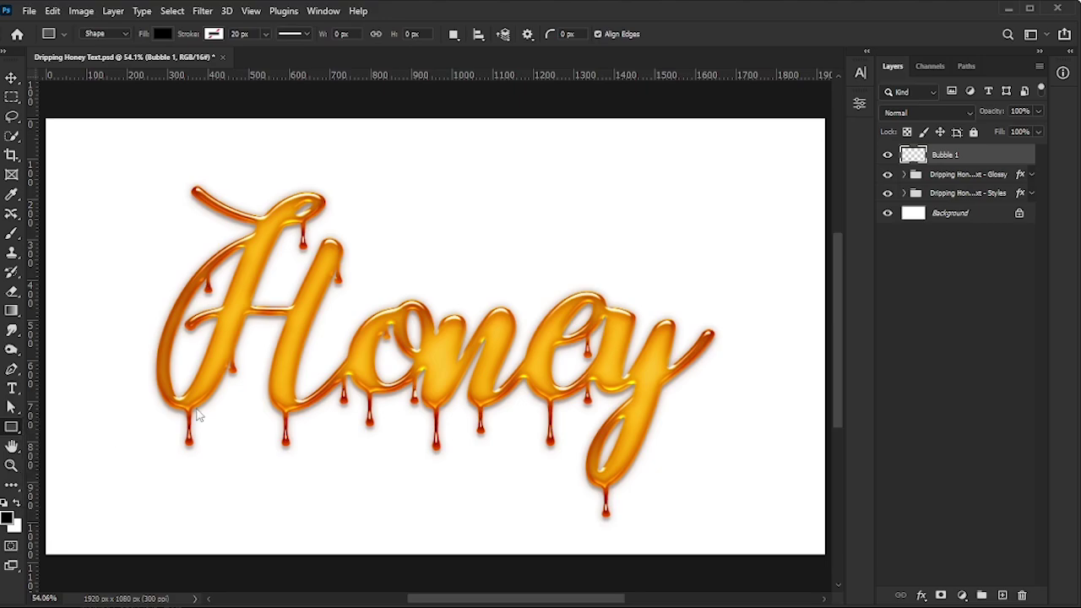
drag(476, 188, 491, 203)
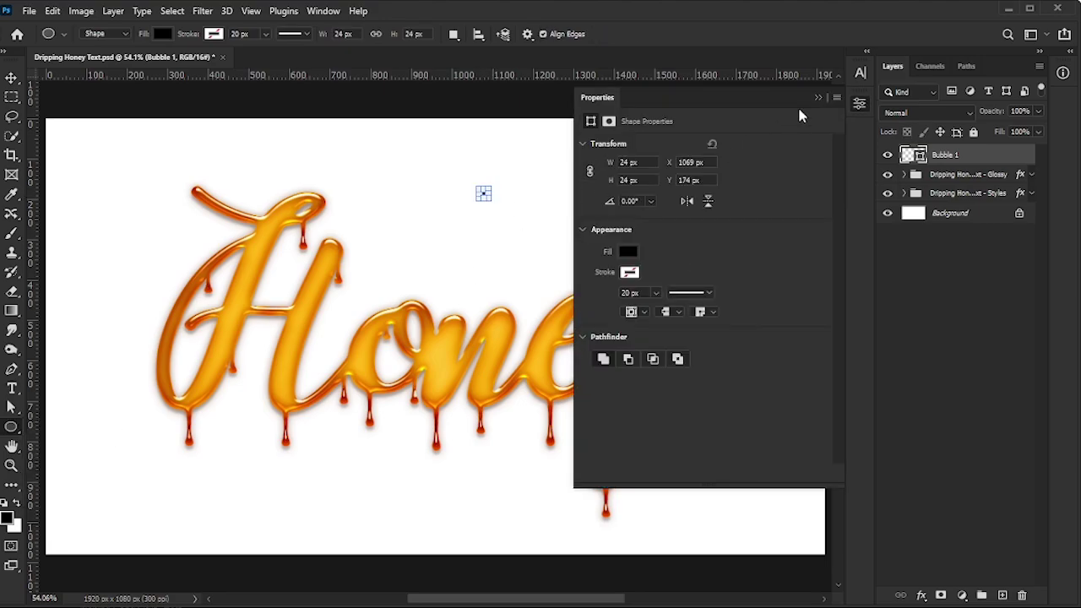
click(818, 97)
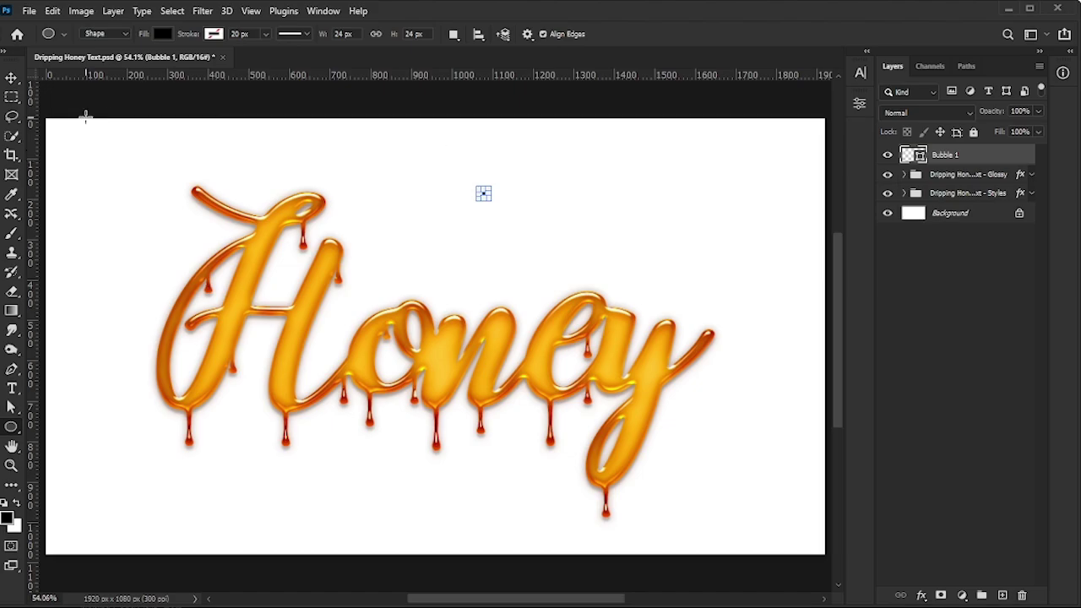
click(15, 78)
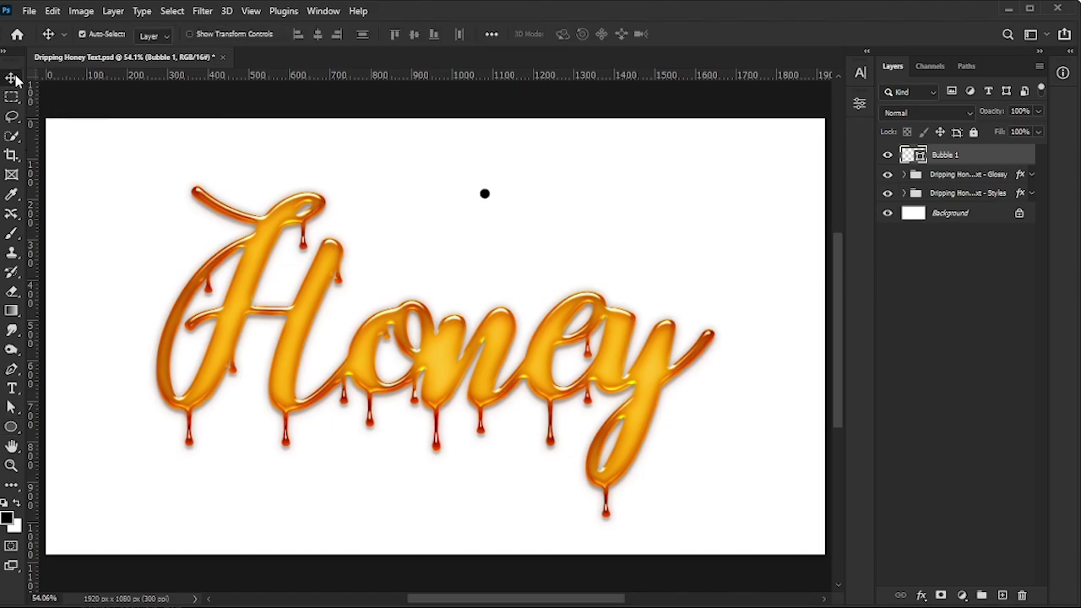
- Drop Bubble 1's fill opacity to 0% in Blending Options
click(921, 598)
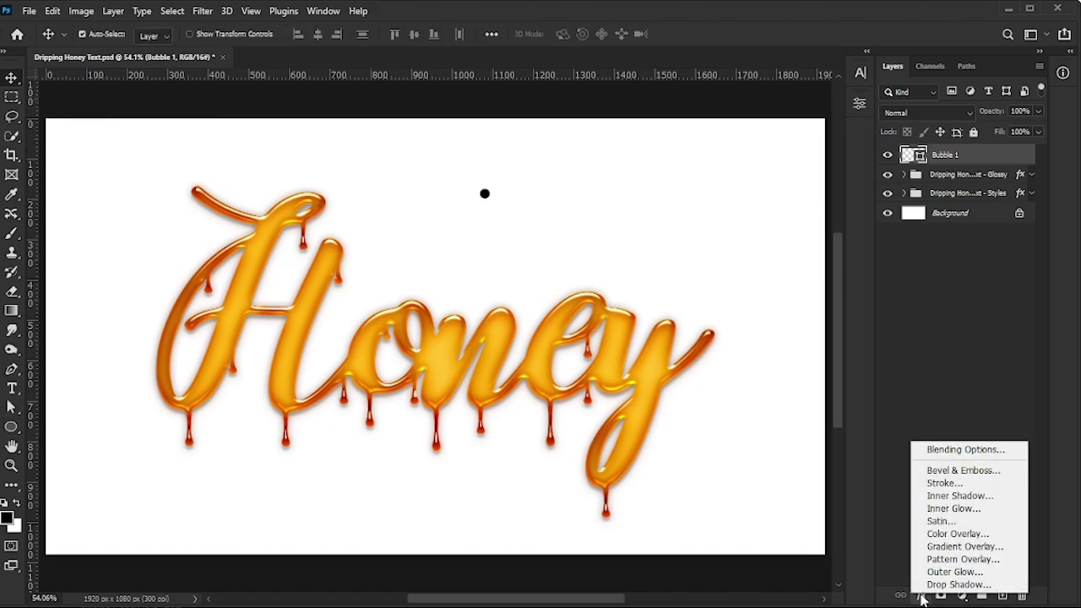
click(983, 452)
drag(794, 29, 845, 51)
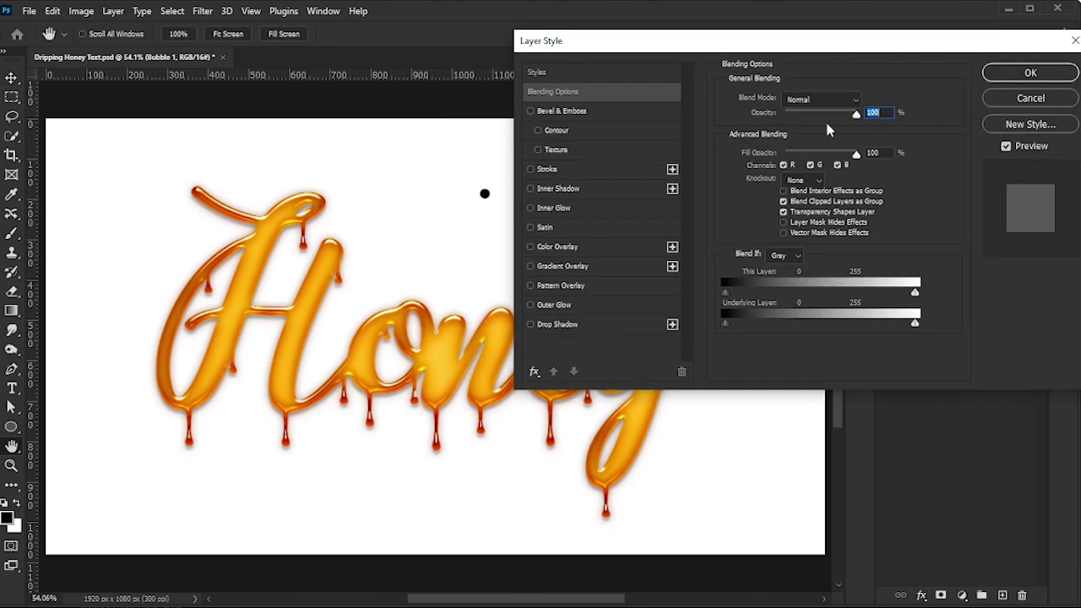
drag(854, 158, 782, 158)
- Enable Bevel & Emboss on the bubble with 1000% depth and 38 px size
click(580, 115)
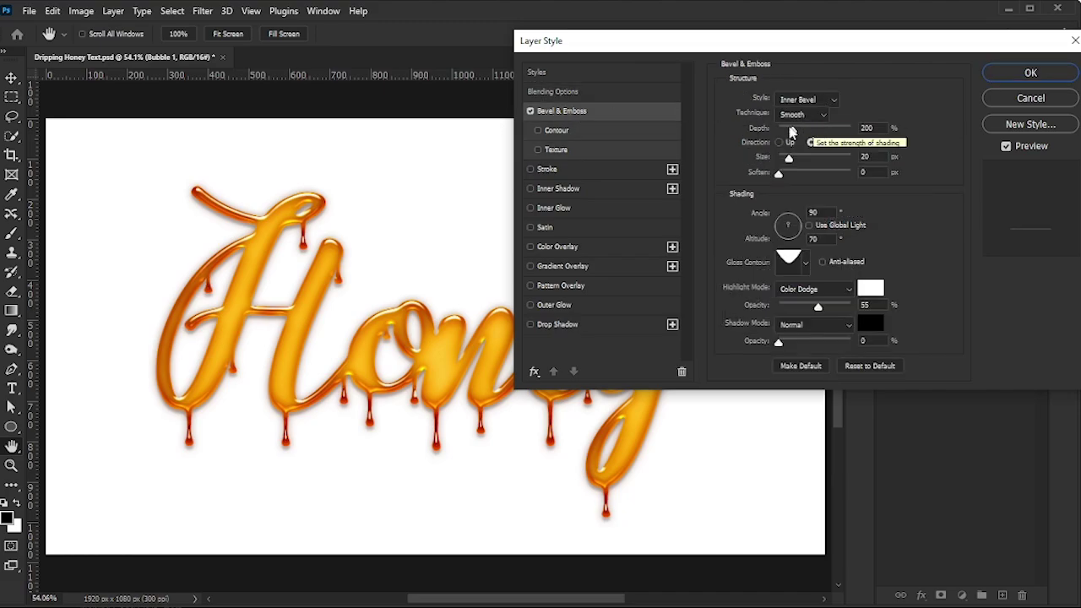
drag(794, 132, 852, 134)
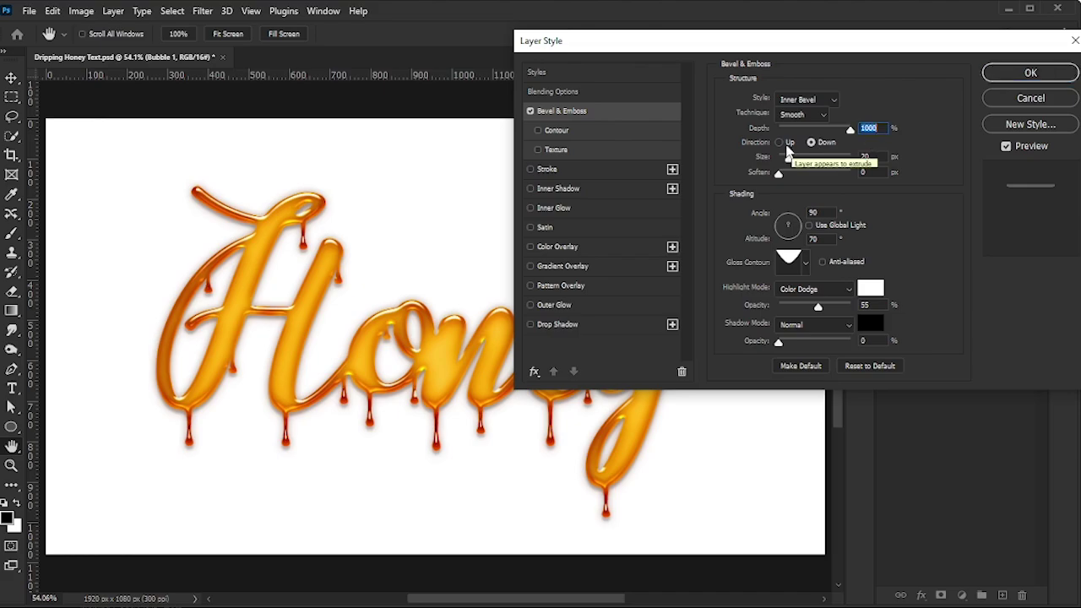
drag(789, 159, 793, 159)
click(870, 172)
- Apply the bevel, then transform Bubble 1 down and left onto the Honey lettering
click(999, 78)
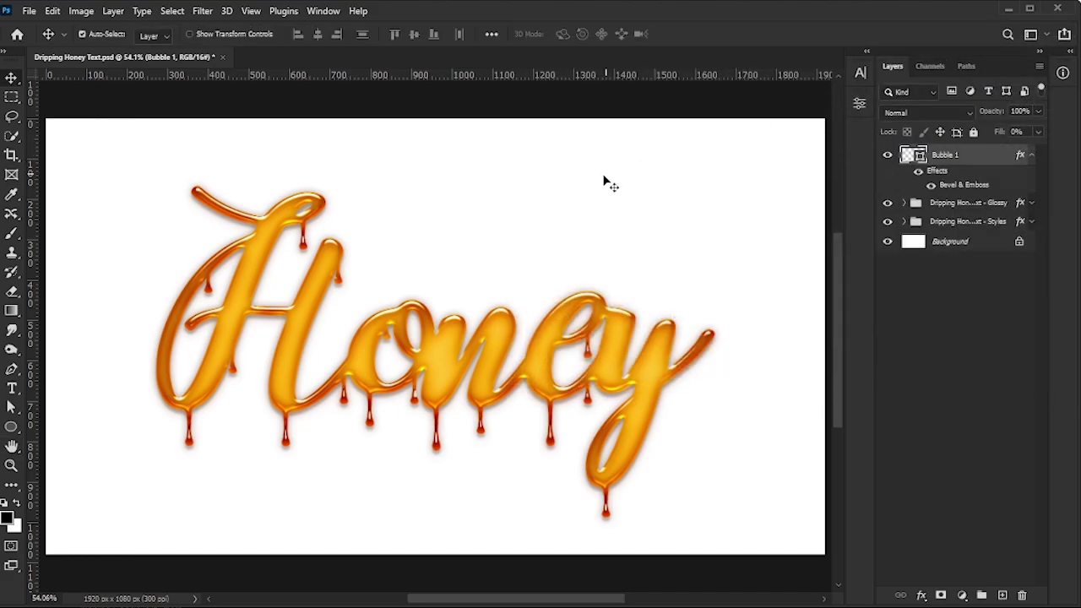
key(ctrl+t)
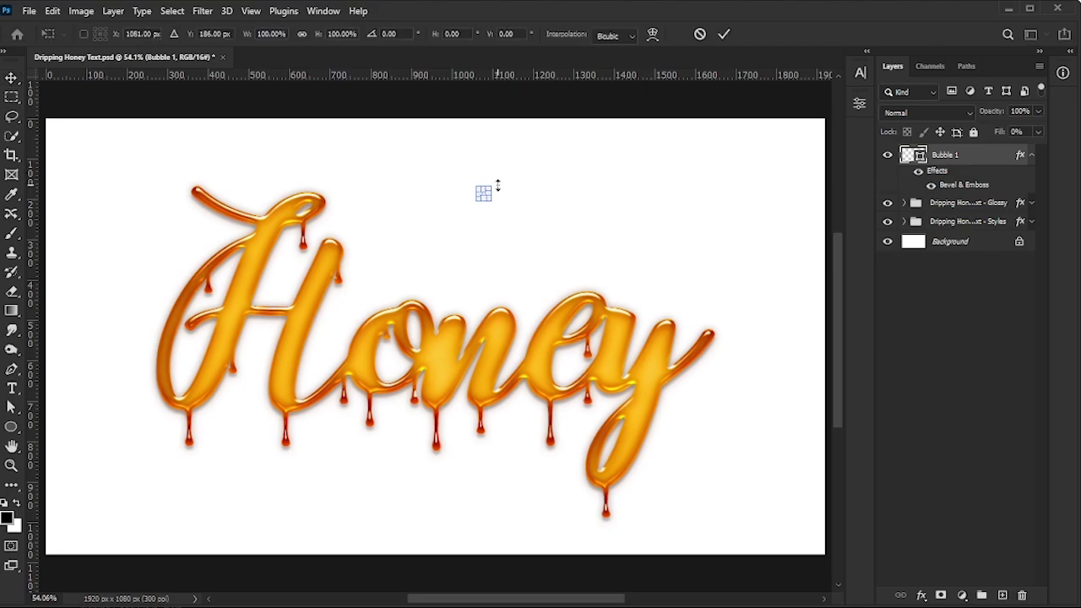
scroll(497, 186, up, 5)
drag(495, 169, 250, 534)
scroll(475, 467, down, 5)
scroll(453, 473, up, 2)
drag(453, 475, 475, 518)
key(Return)
scroll(620, 386, down, 3)
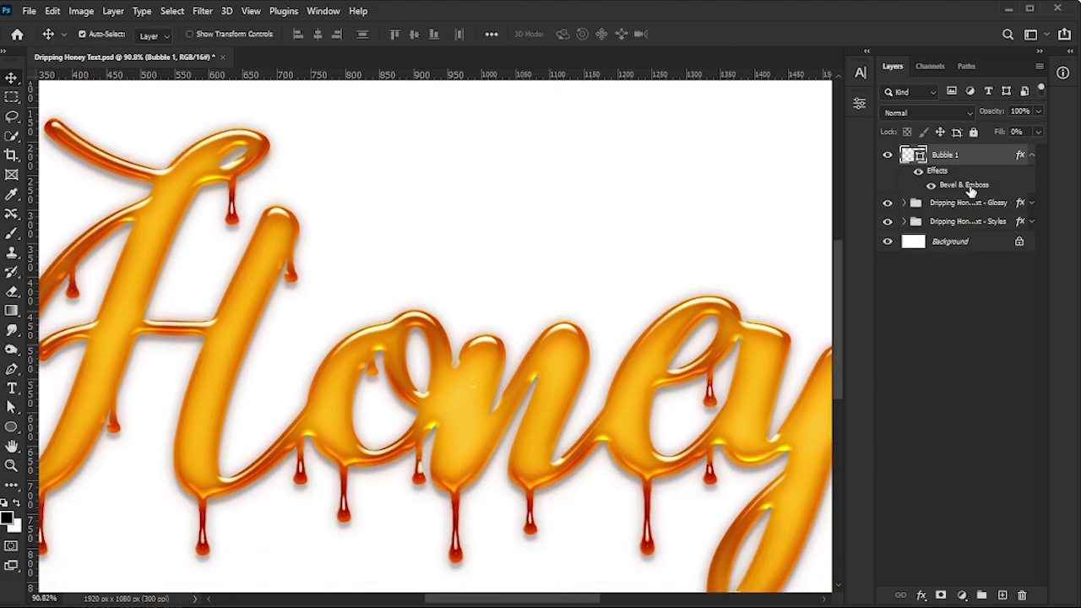
- Set Bubble 1's bevel angle to -106°, altitude 53° and a linear gloss contour
double_click(969, 187)
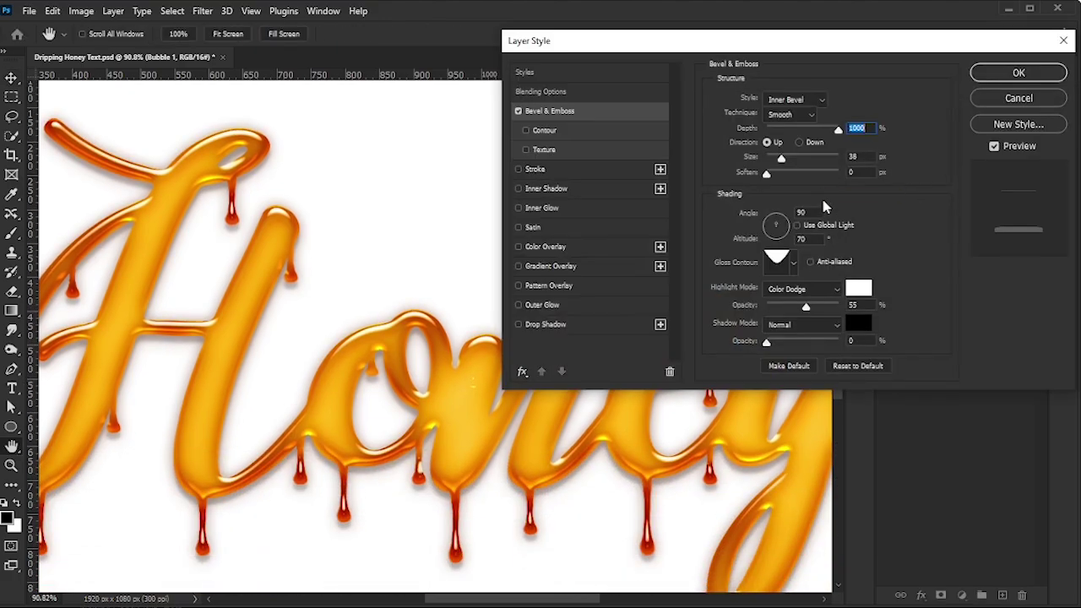
click(803, 212)
text(-108)
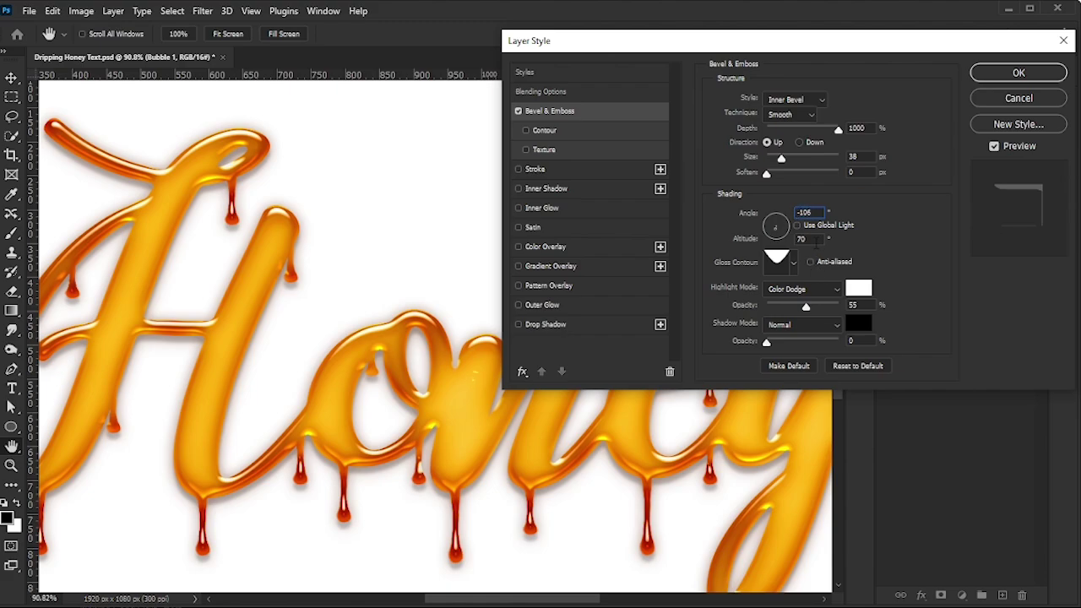
key(BackSpace)
key(BackSpace)
text(53)
click(794, 264)
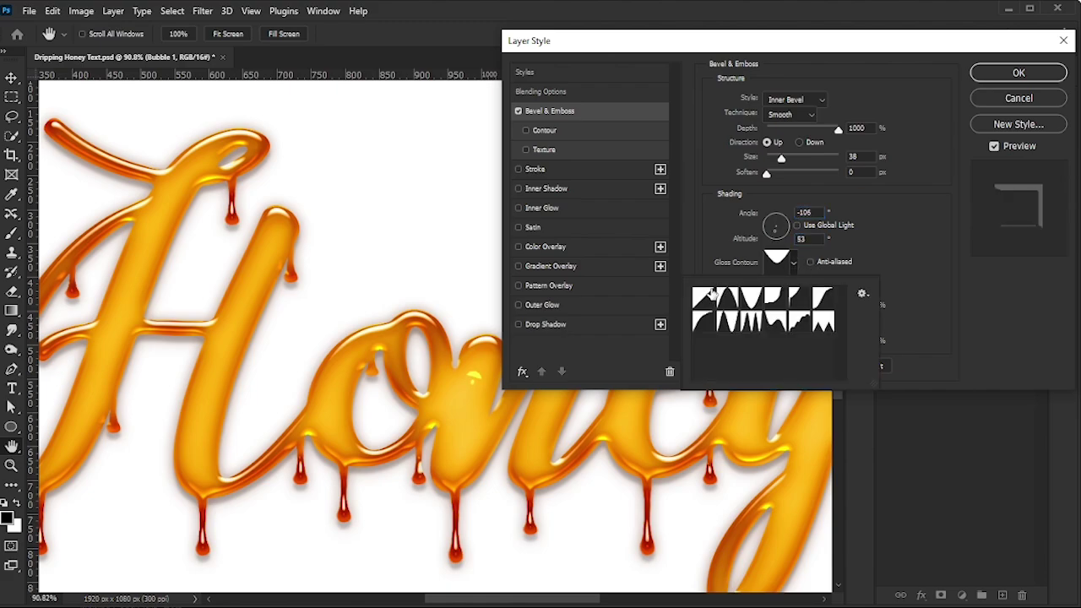
click(917, 262)
- Make the bevel highlight white Linear Dodge (Add) at 30% and the shadow Multiply at 40%
click(863, 288)
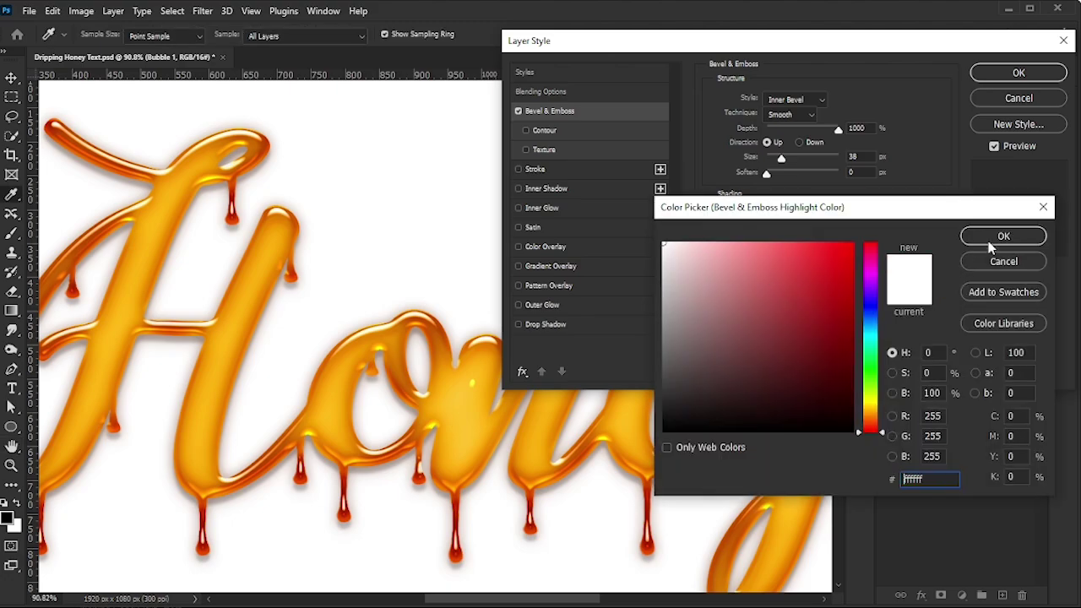
click(991, 242)
click(835, 291)
click(802, 393)
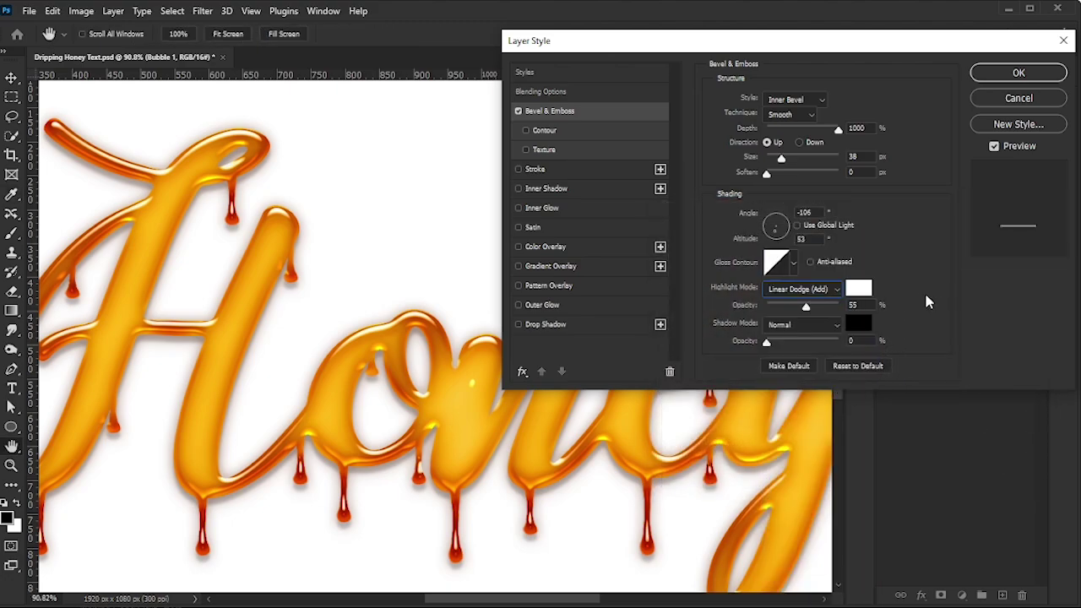
click(858, 305)
text(30)
double_click(855, 305)
click(832, 331)
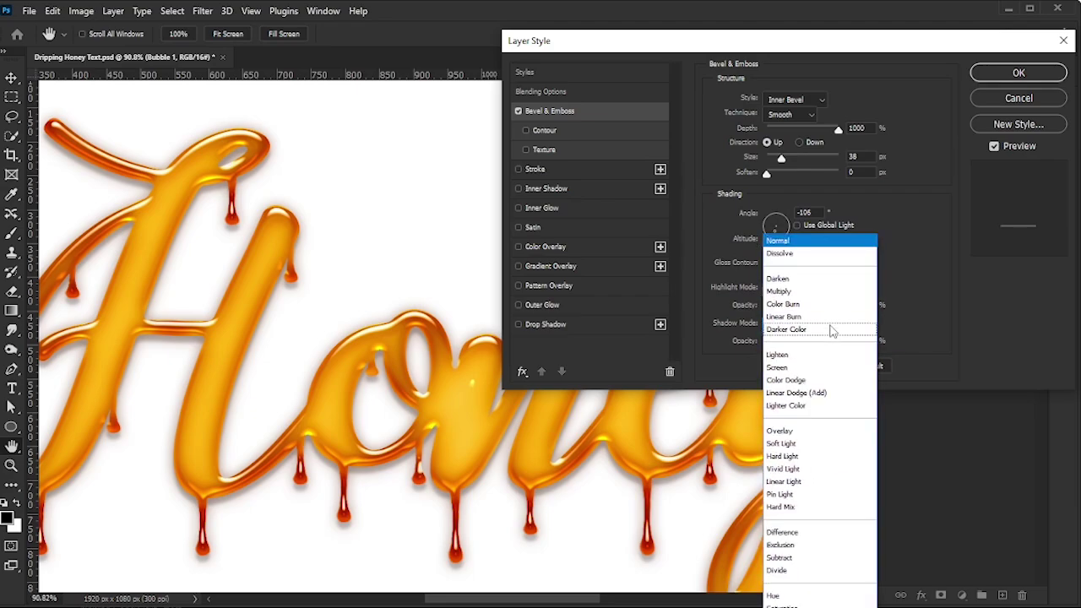
click(822, 292)
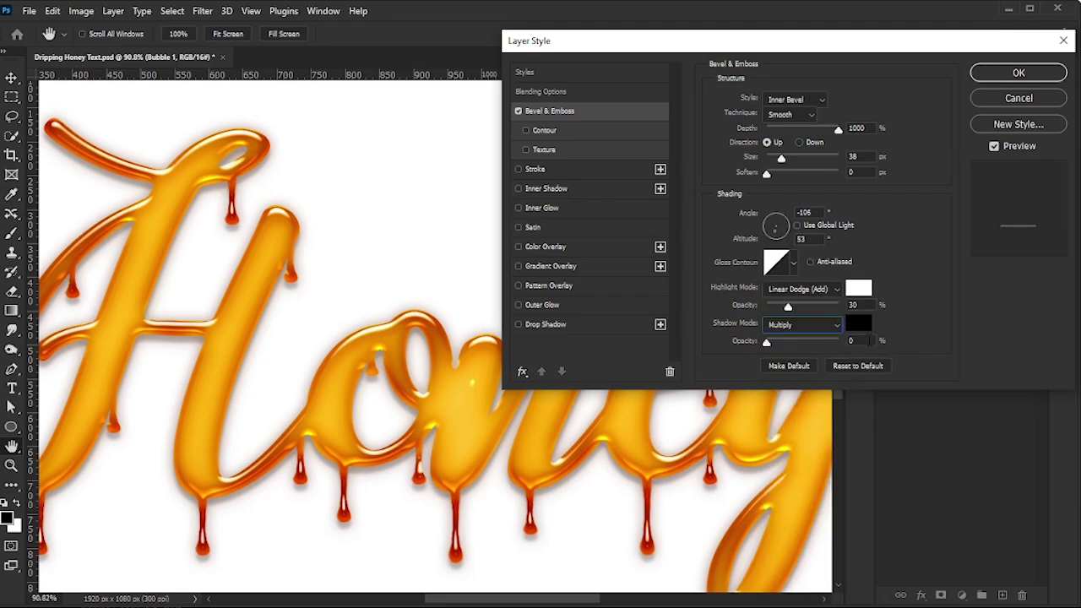
click(851, 341)
text(40)
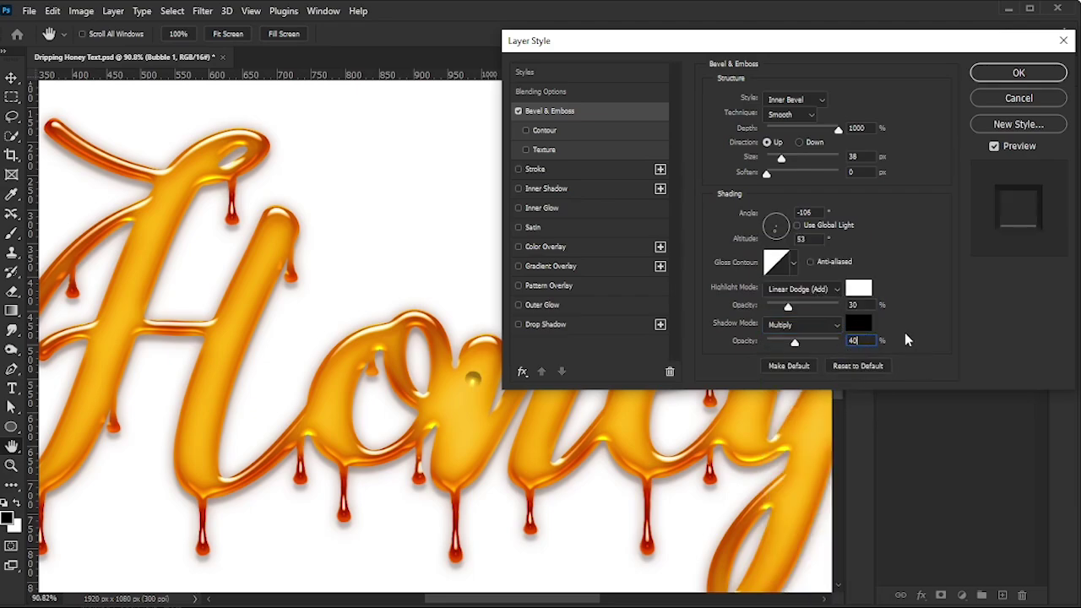
- Add a black #000000 Overlay inner shadow to Bubble 1 at 28% opacity
click(566, 185)
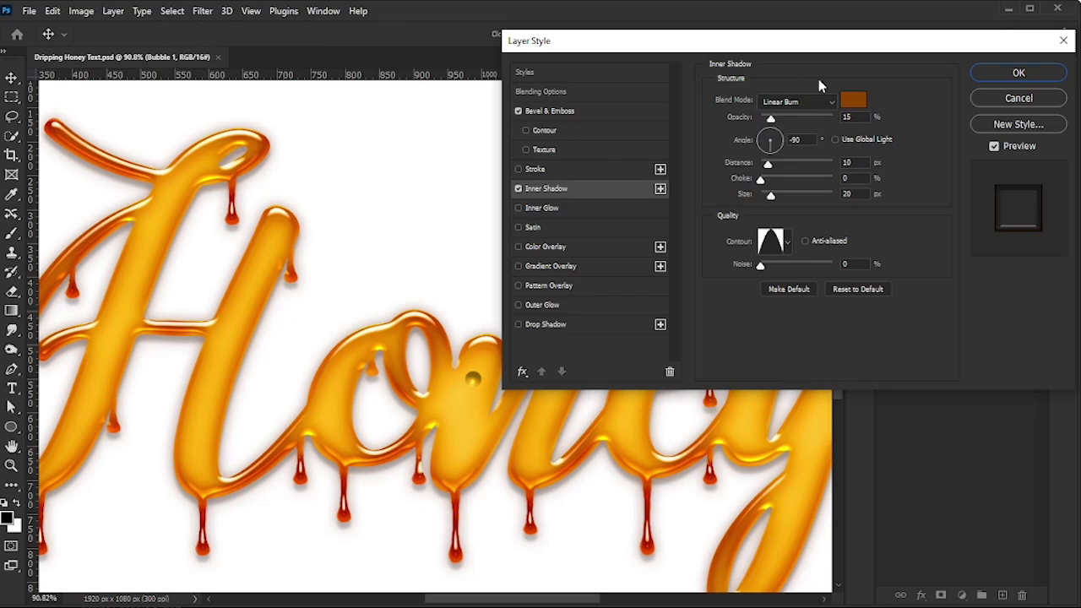
click(855, 102)
text(000000)
click(987, 239)
click(801, 101)
click(811, 309)
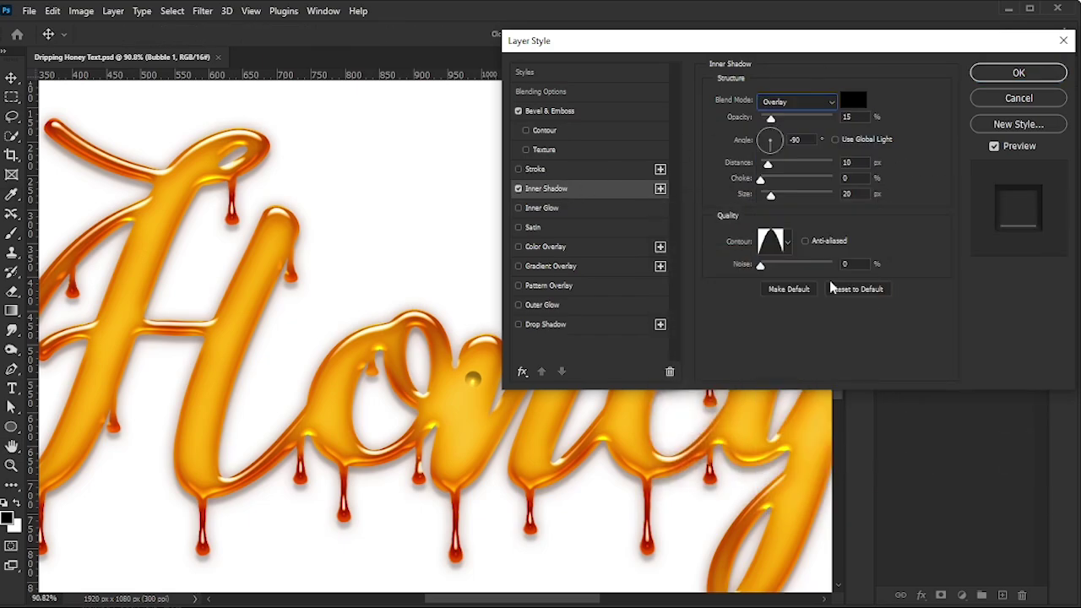
double_click(849, 117)
text(28)
- Set the inner shadow to angle 79°, distance 7 px, size 0 with a linear contour
key(Tab)
text(75)
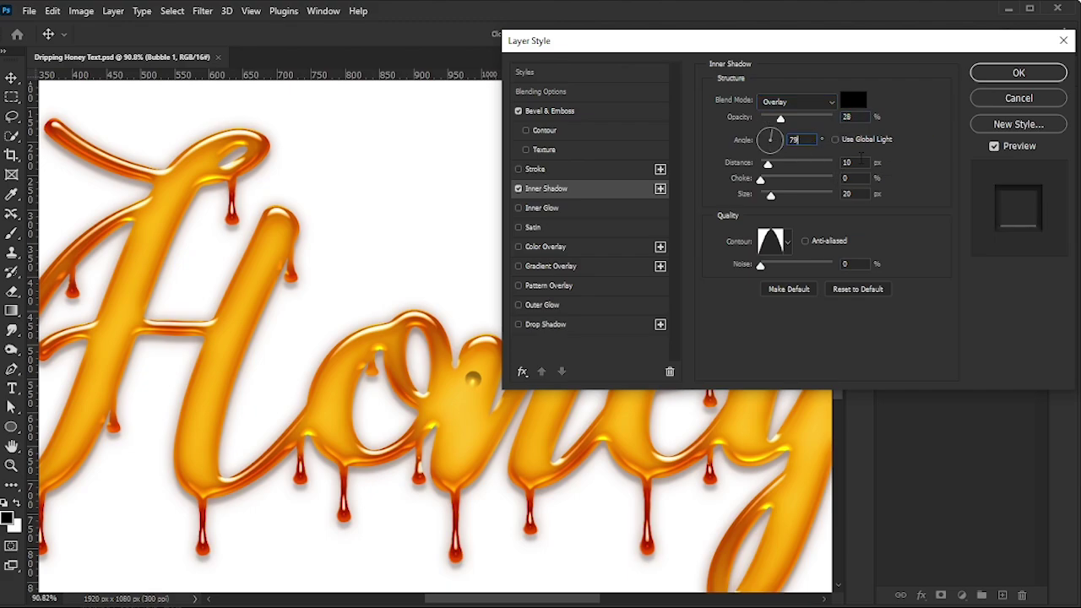
key(Tab)
text(7)
key(Tab)
key(Tab)
text(0)
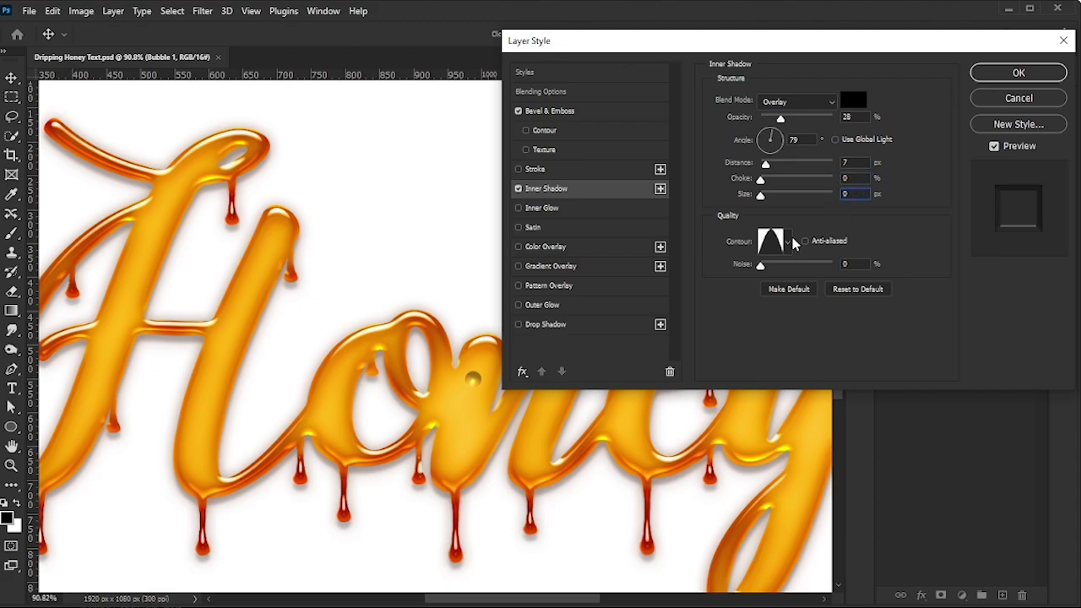
click(789, 243)
click(695, 274)
click(914, 260)
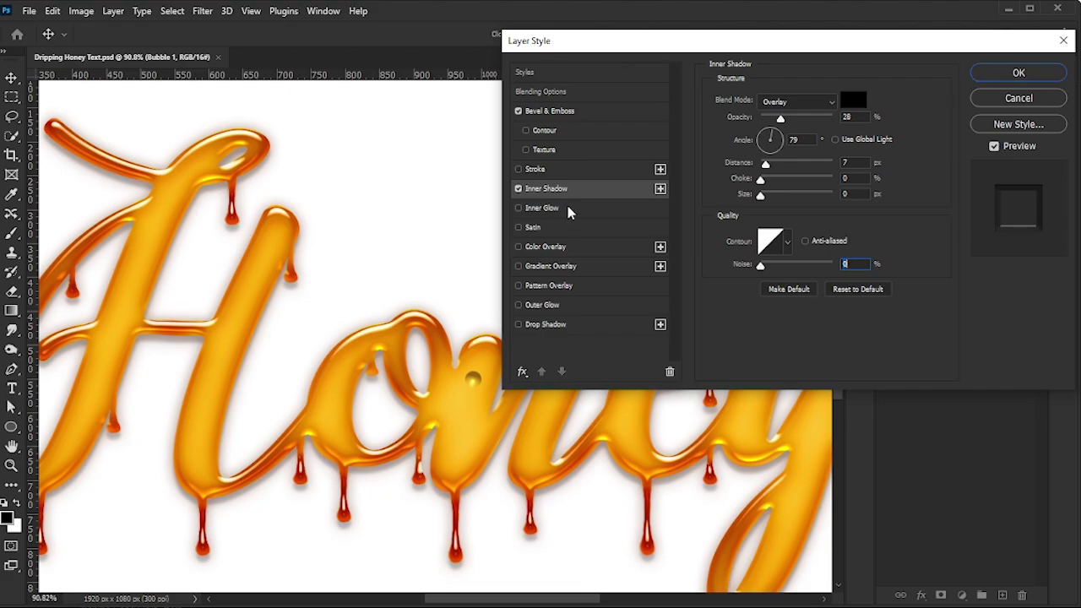
- Add a black Linear Burn inner glow to Bubble 1 at 12% opacity
click(568, 208)
click(744, 149)
text(000000)
click(1001, 234)
click(831, 100)
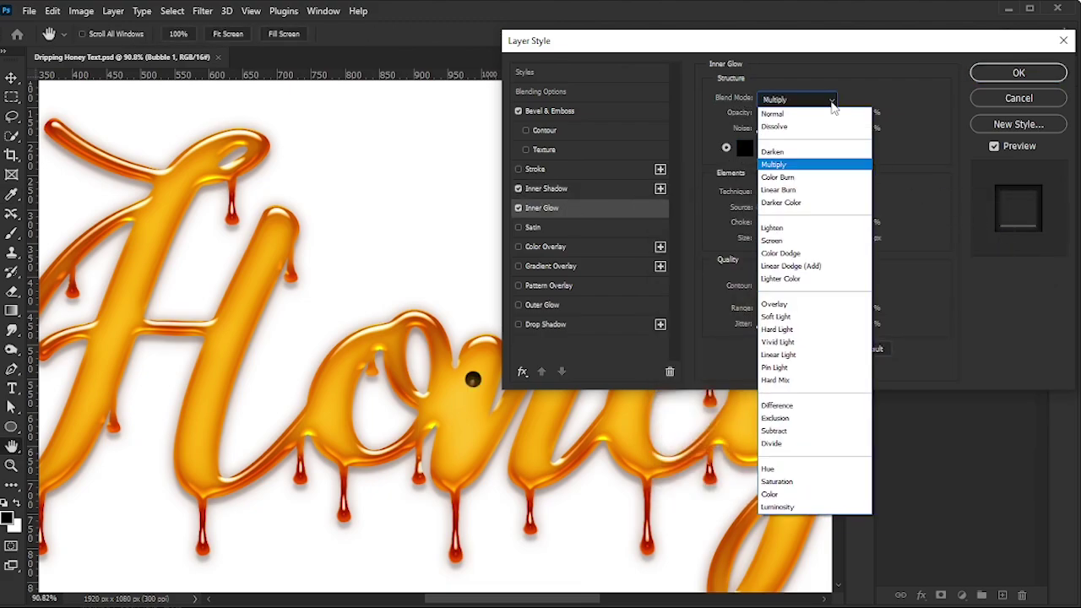
click(816, 189)
double_click(847, 112)
text(12)
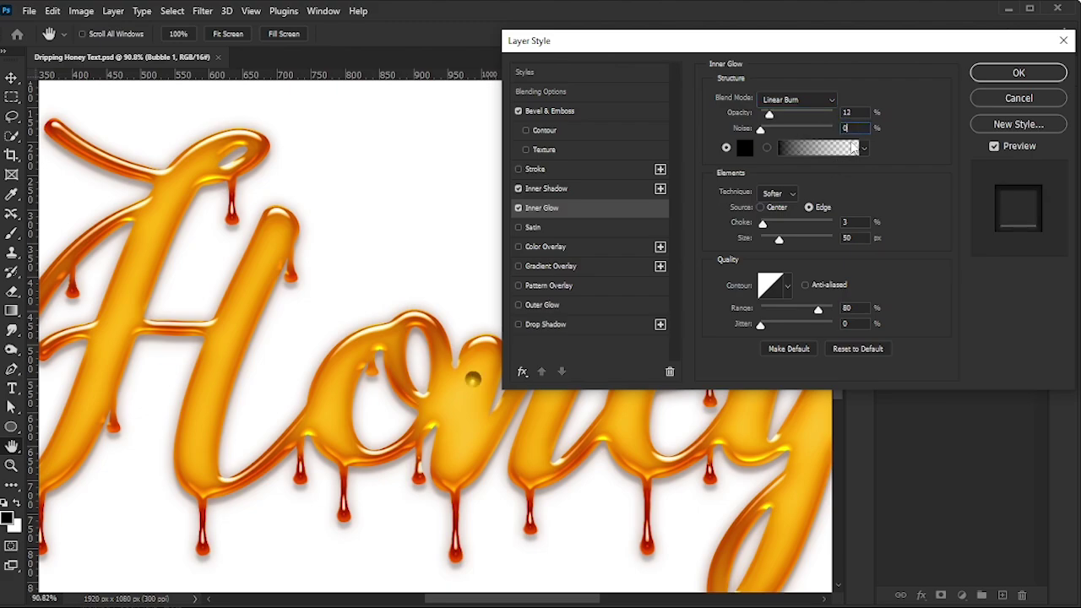
- Give the inner glow 0% choke, 2 px size and 50% range
click(811, 207)
key(Tab)
text(2)
click(788, 286)
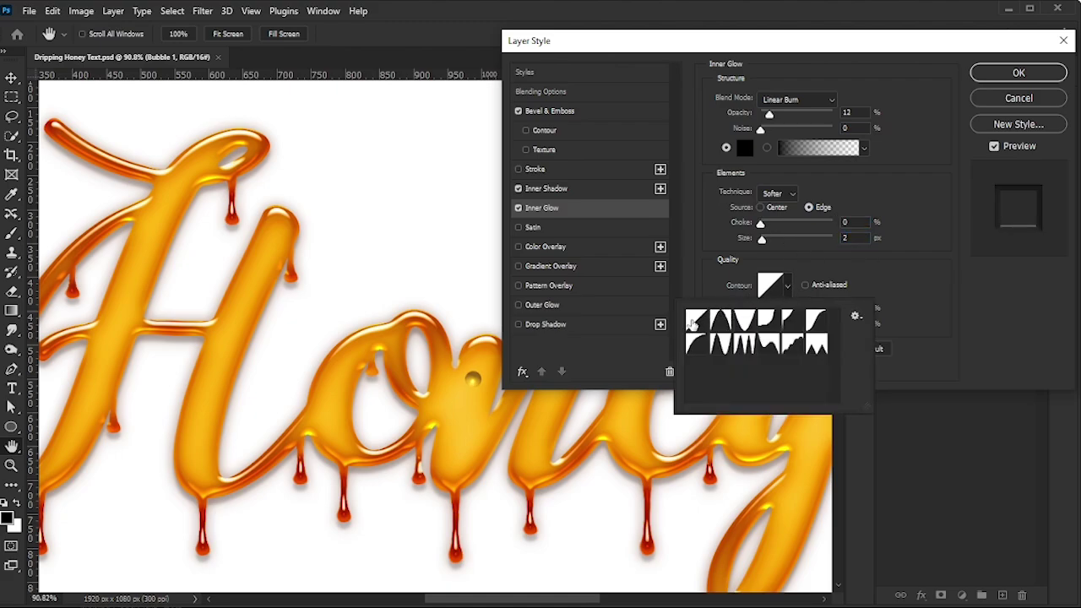
click(897, 292)
double_click(847, 309)
text(50)
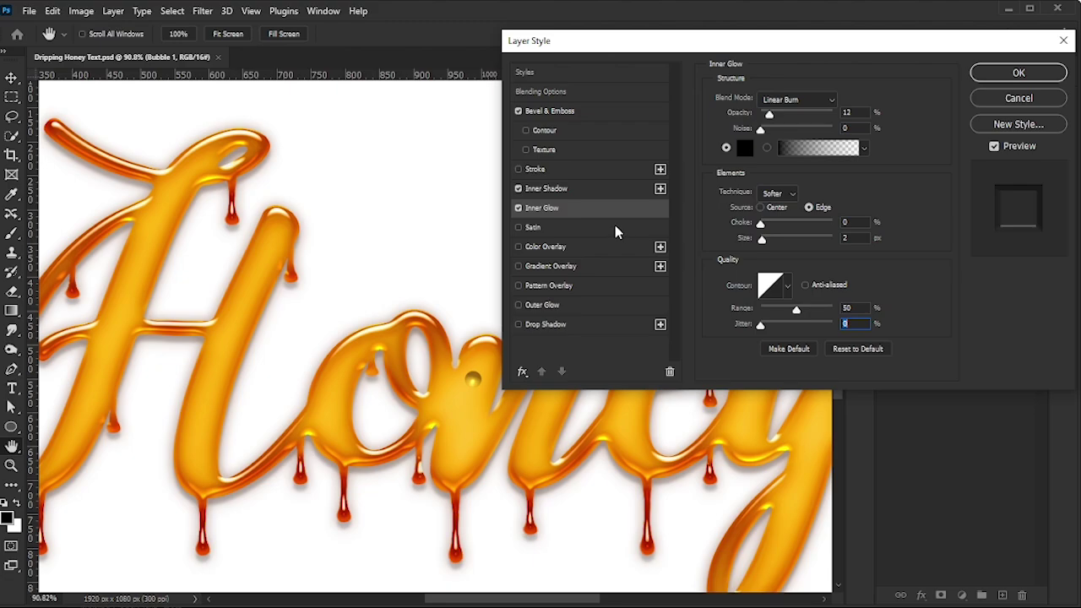
- Add a white Overlay satin effect to Bubble 1
click(579, 228)
click(855, 101)
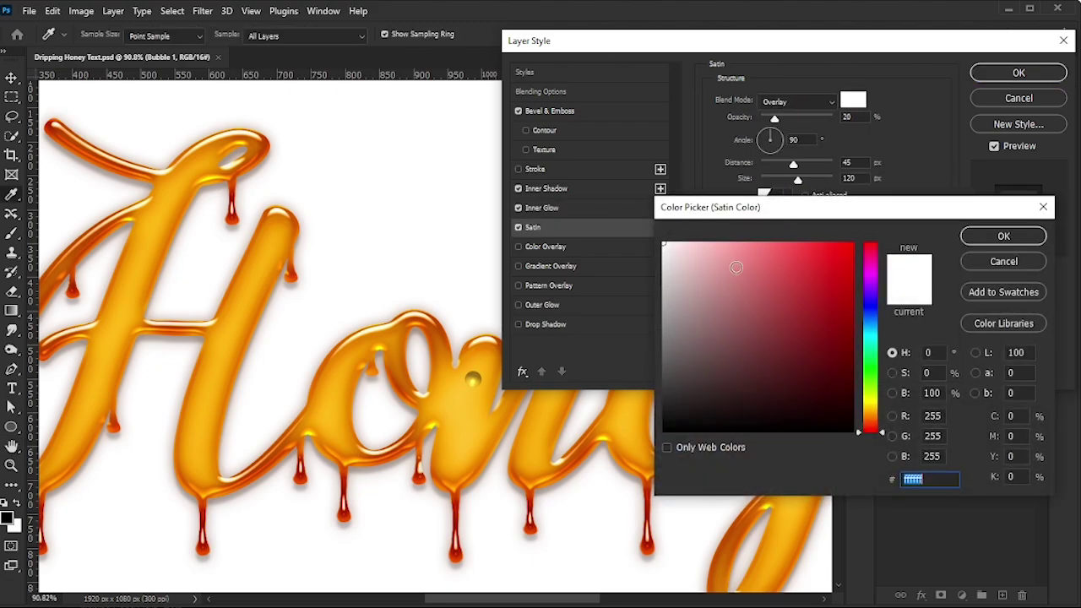
click(1010, 238)
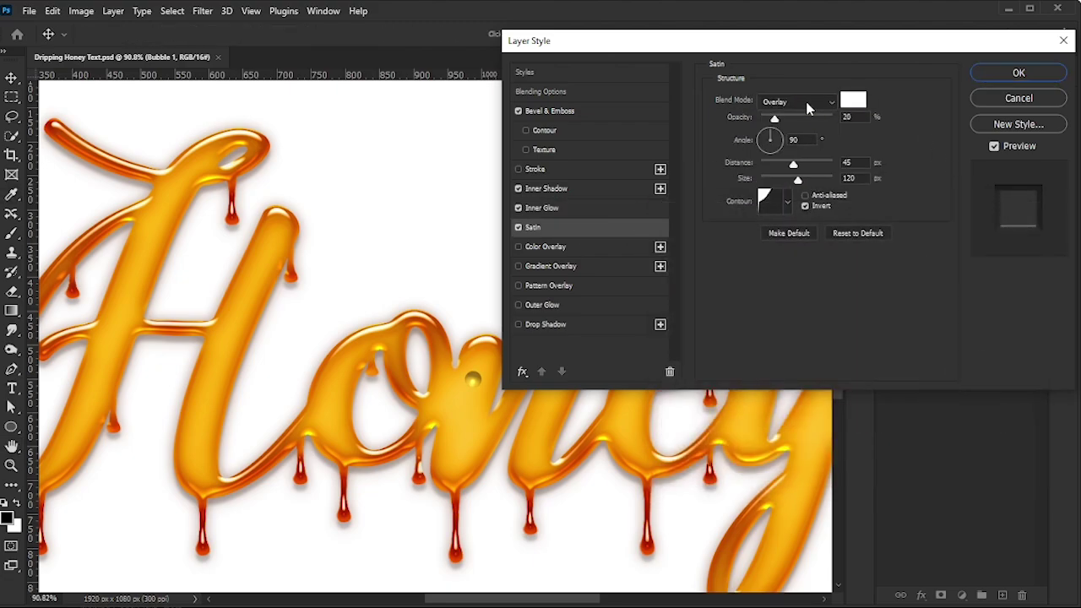
click(786, 102)
click(805, 308)
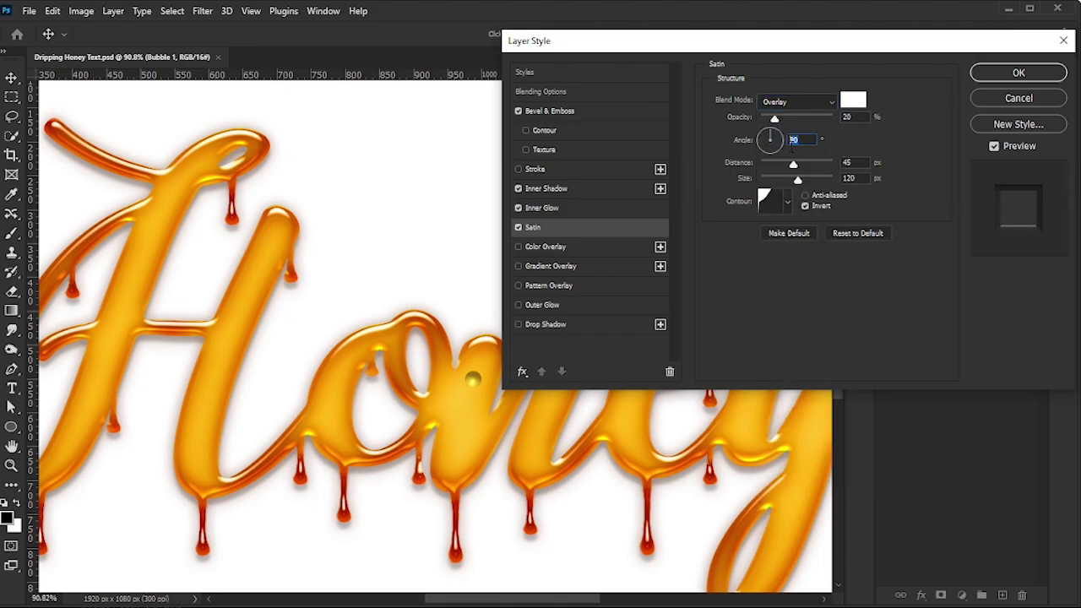
- Set the satin distance to 1 px, adjust its size, and choose a different contour
text(8)
double_click(853, 162)
text(1)
double_click(855, 177)
text(2)
click(788, 202)
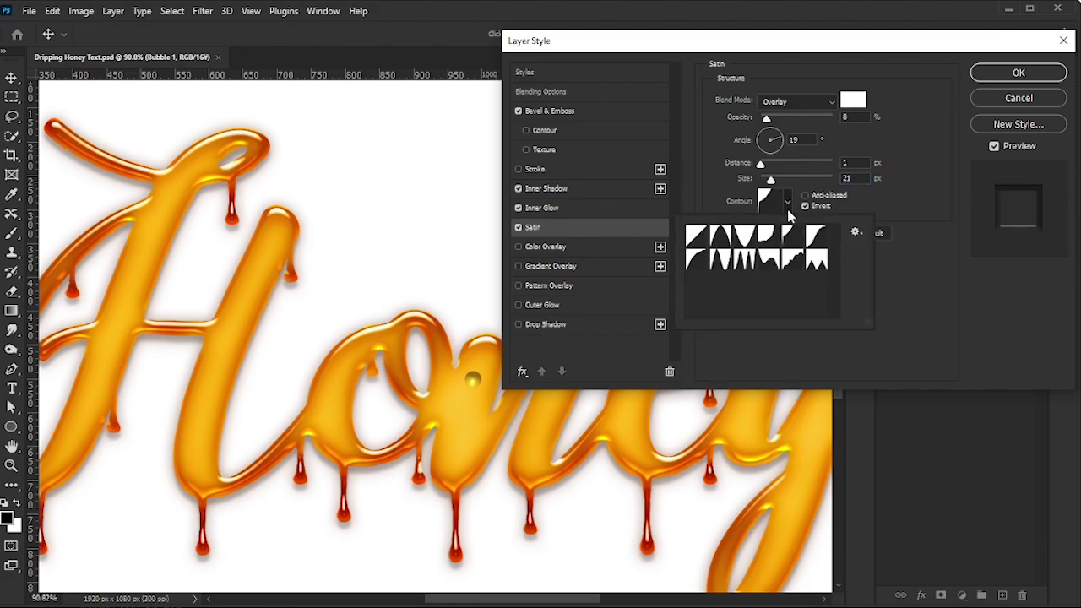
click(765, 245)
click(898, 218)
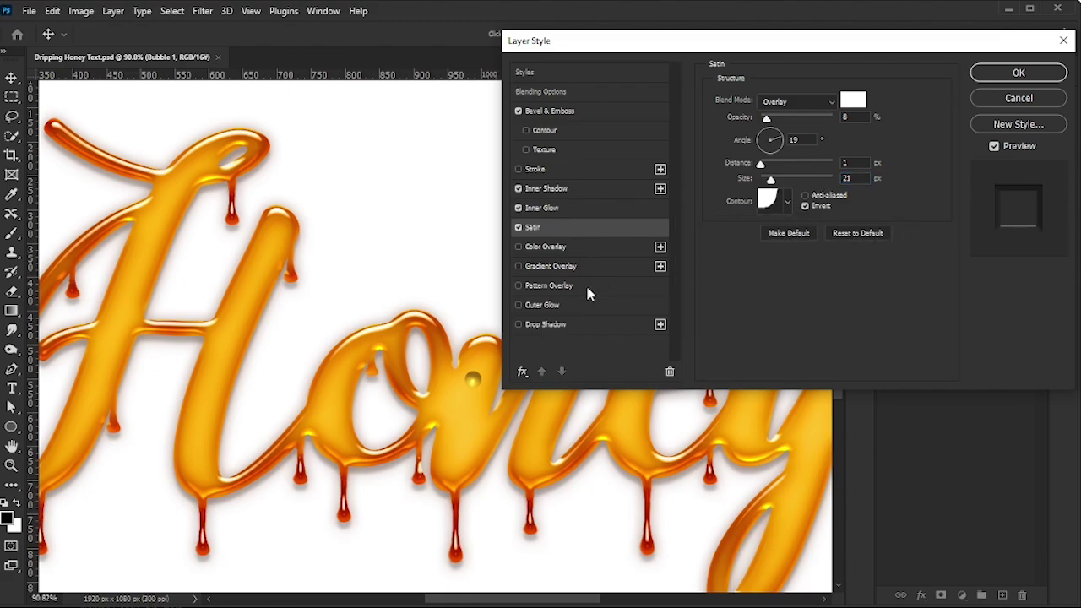
- Add a near-black #070406 Linear Burn drop shadow at 32% opacity
click(567, 325)
click(853, 100)
text(07)
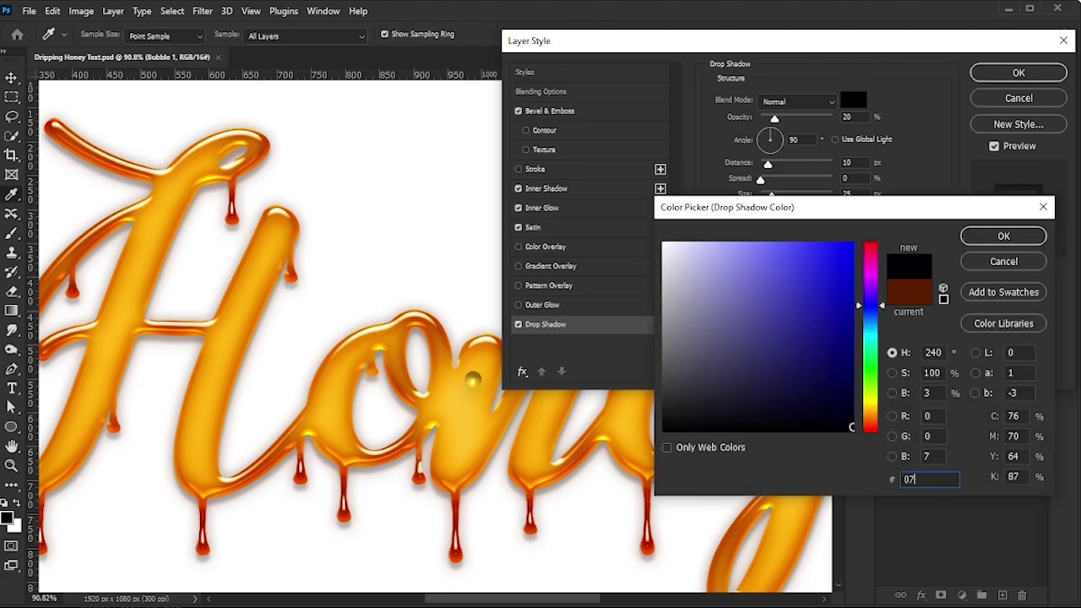
text(0406)
key(Return)
click(801, 103)
click(786, 192)
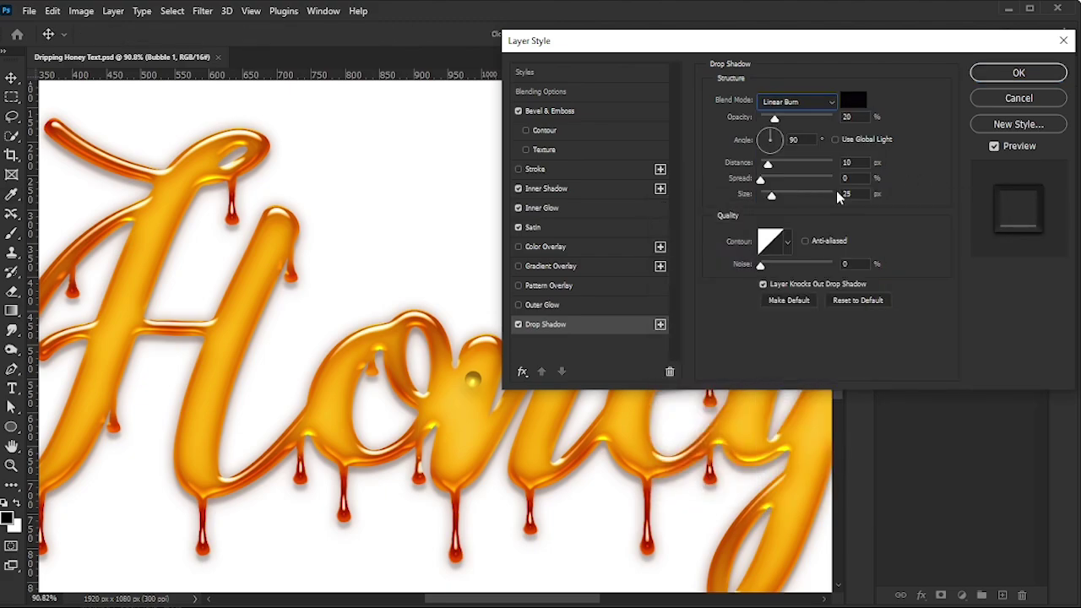
double_click(847, 117)
text(32)
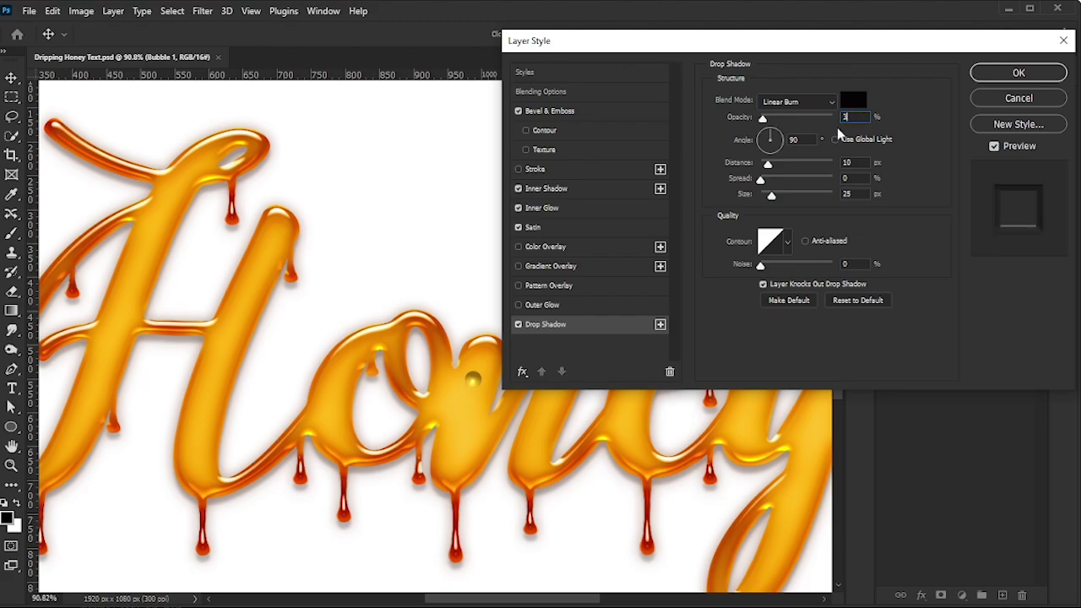
- Set the drop shadow to angle 83°, distance 2 px, size 1 px, keeping the linear contour
double_click(794, 139)
text(83)
double_click(848, 162)
text(2)
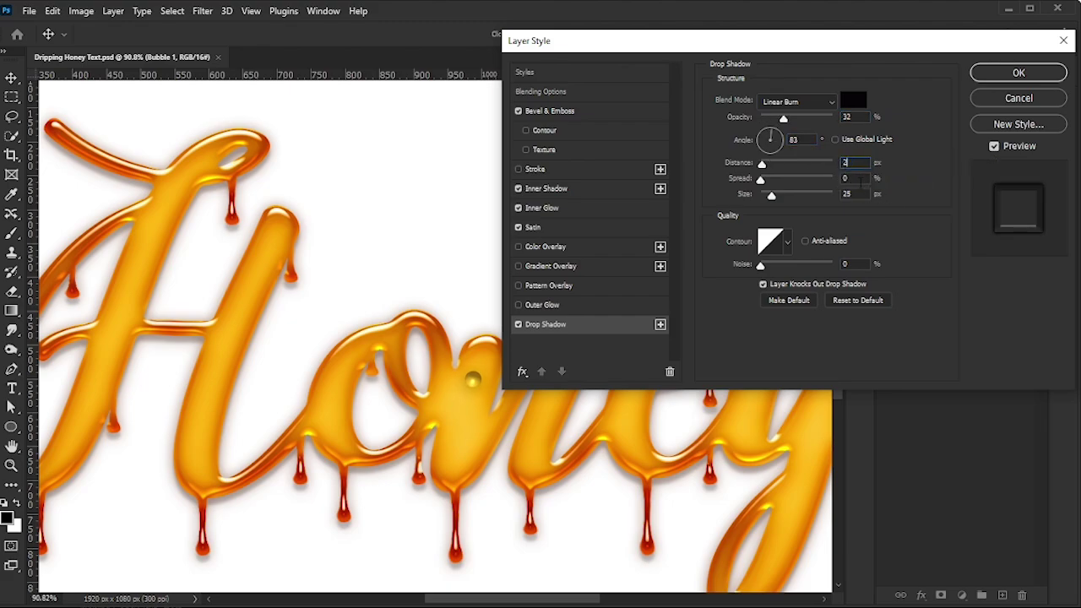
double_click(860, 193)
text(1)
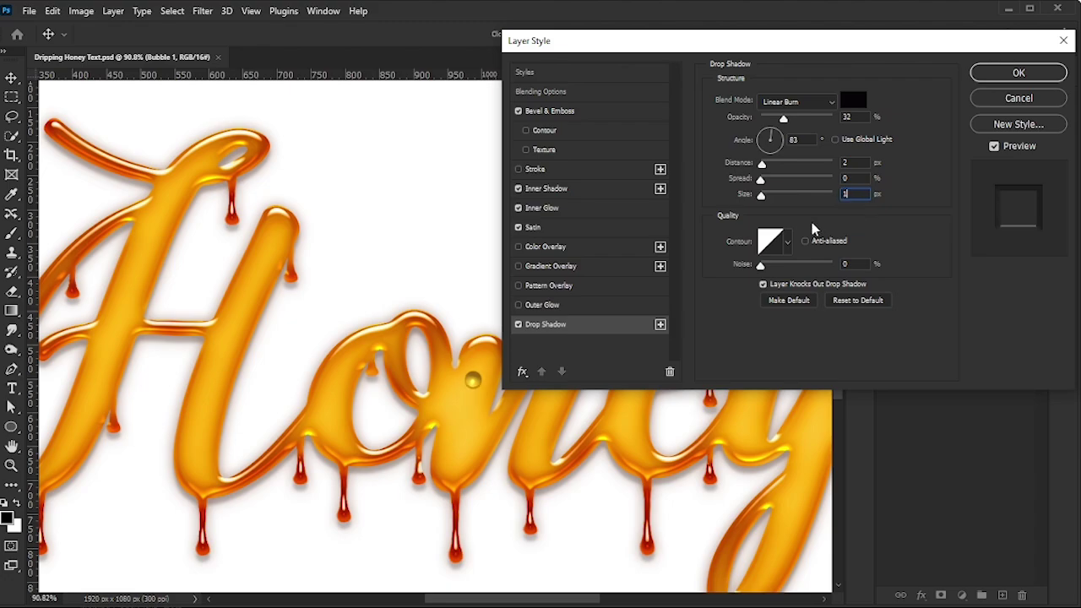
click(788, 247)
click(921, 264)
- Apply the bubble styles, rotate the droplet about 22°, and drag copies across the Honey letters
click(1019, 73)
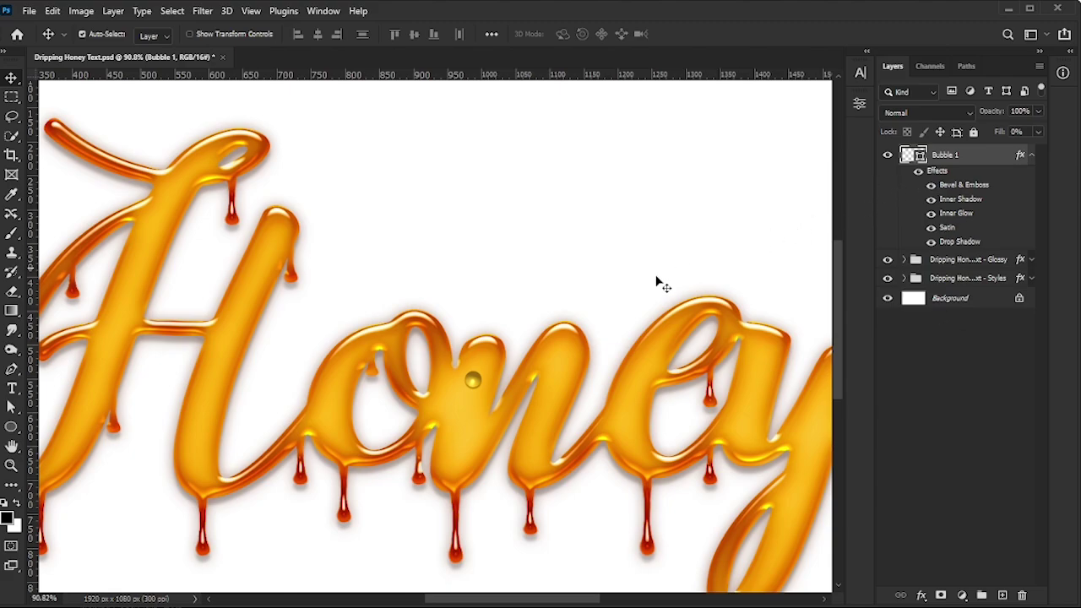
key(ctrl+t)
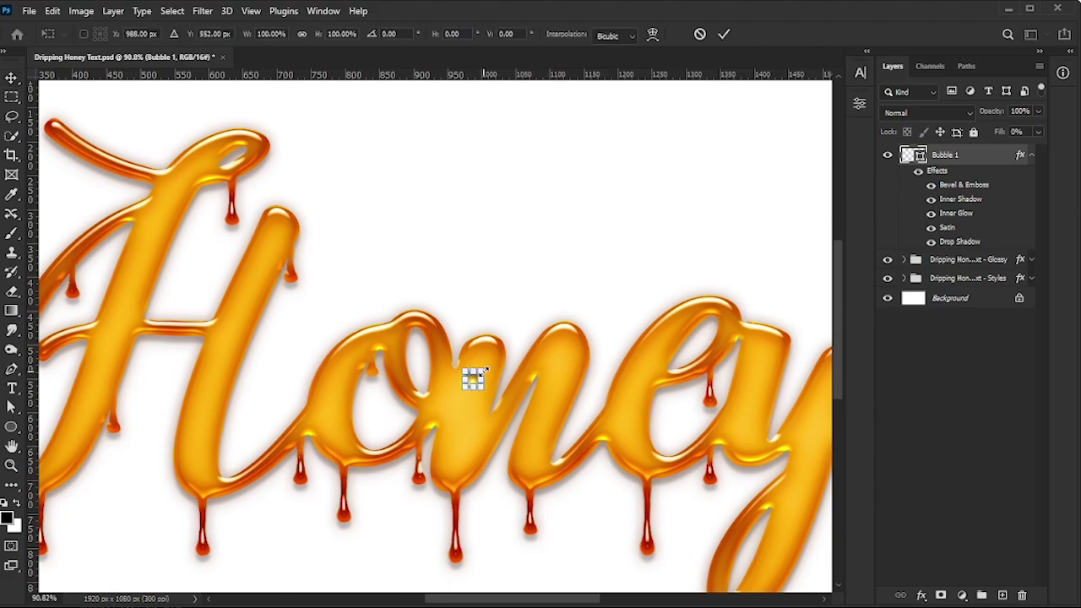
drag(474, 378, 268, 267)
click(725, 34)
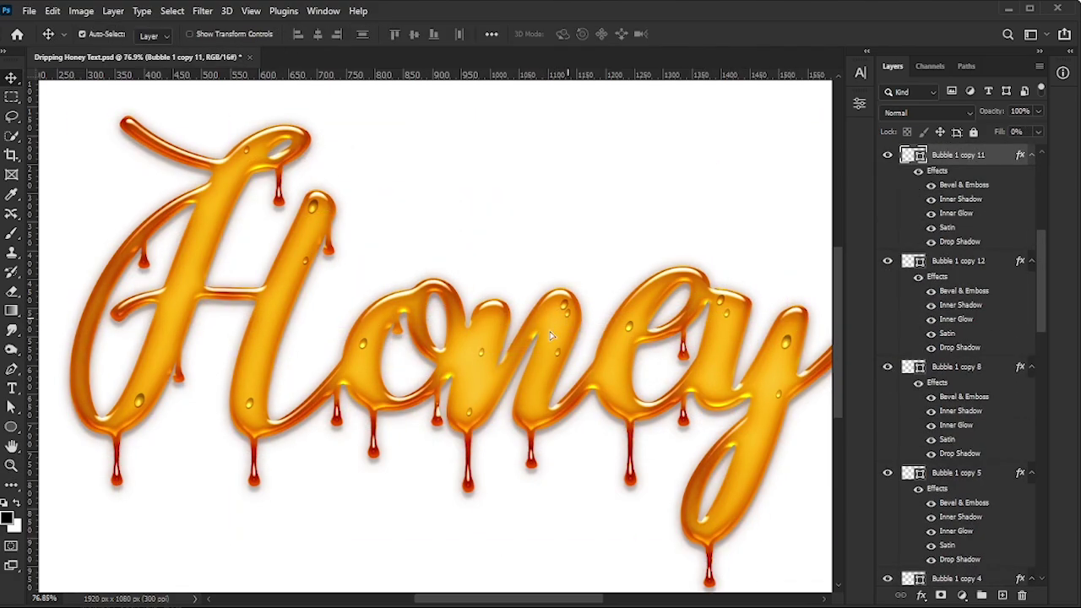
drag(568, 307, 737, 504)
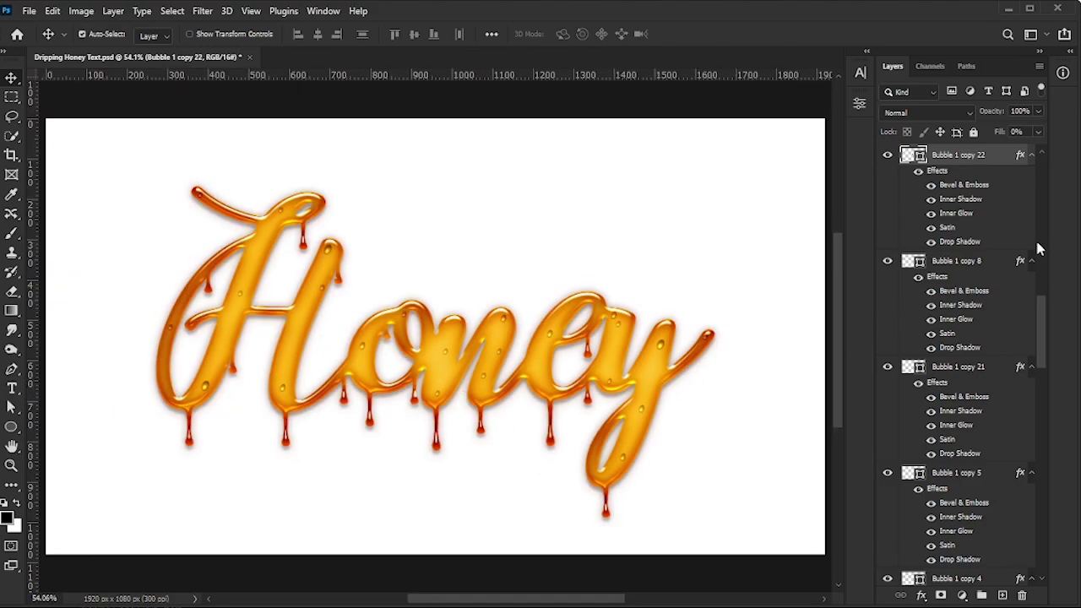
- Collapse the effects lists of Bubble 1 and all its copies in the Layers panel
click(1032, 155)
click(1032, 196)
click(1032, 217)
click(1032, 238)
click(1031, 259)
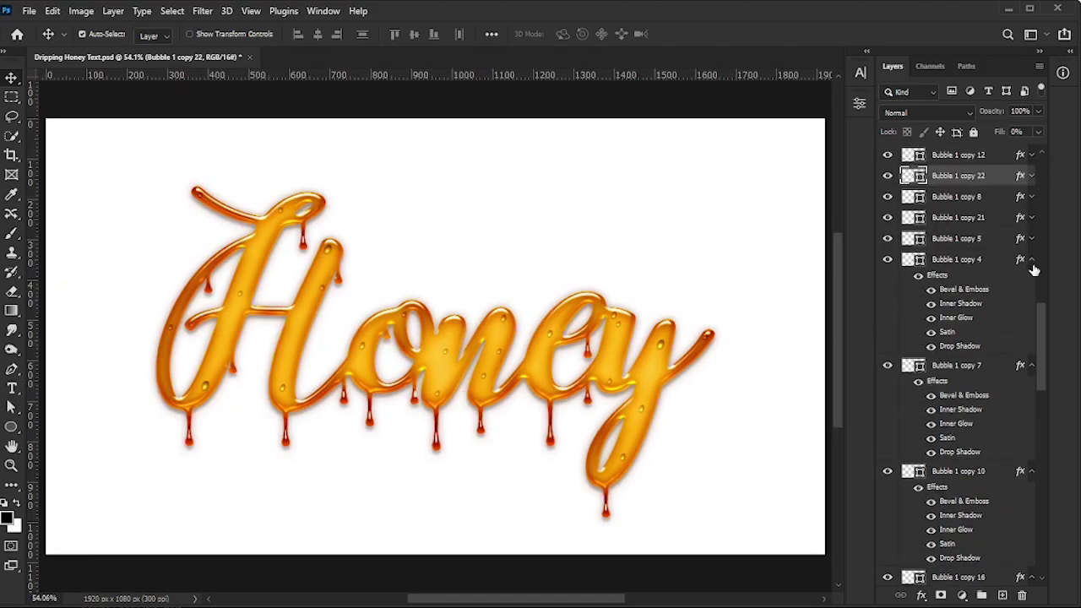
click(1031, 279)
click(1032, 300)
click(1032, 322)
click(1031, 343)
click(1031, 364)
click(1031, 384)
click(1031, 405)
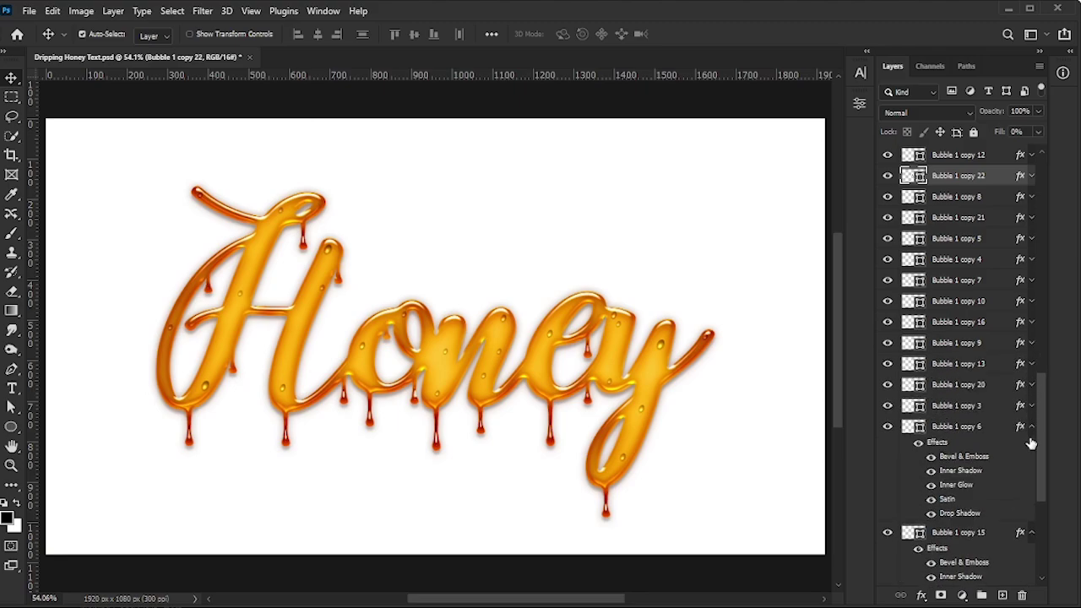
click(1032, 427)
click(1031, 448)
click(1031, 390)
scroll(1014, 279, up, 10)
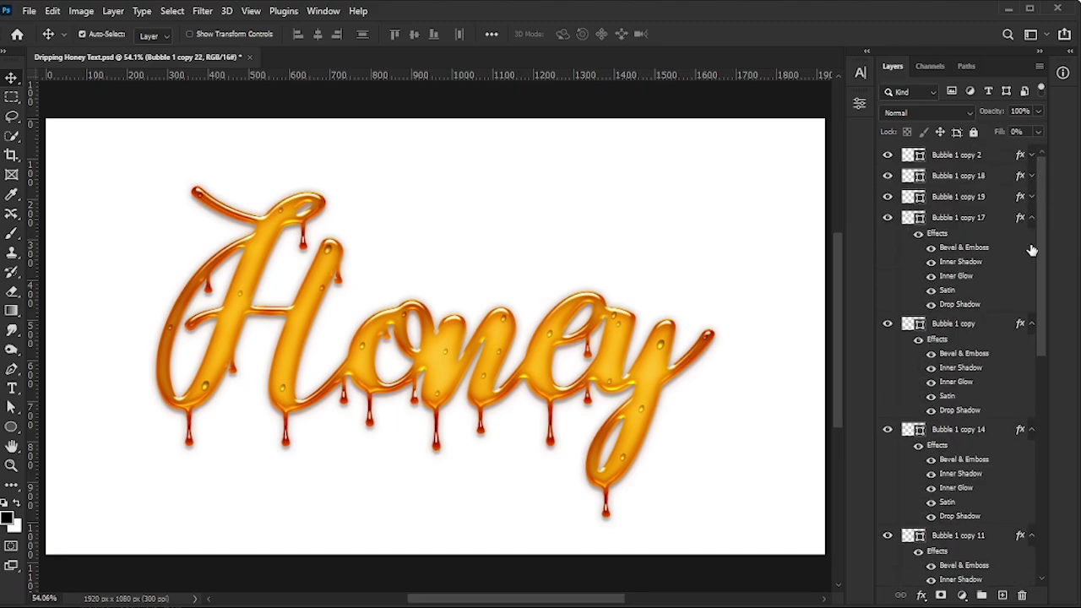
click(1032, 259)
click(1031, 279)
- Select every bubble layer, group them with Ctrl+G, and name the group Bubbles
click(985, 158)
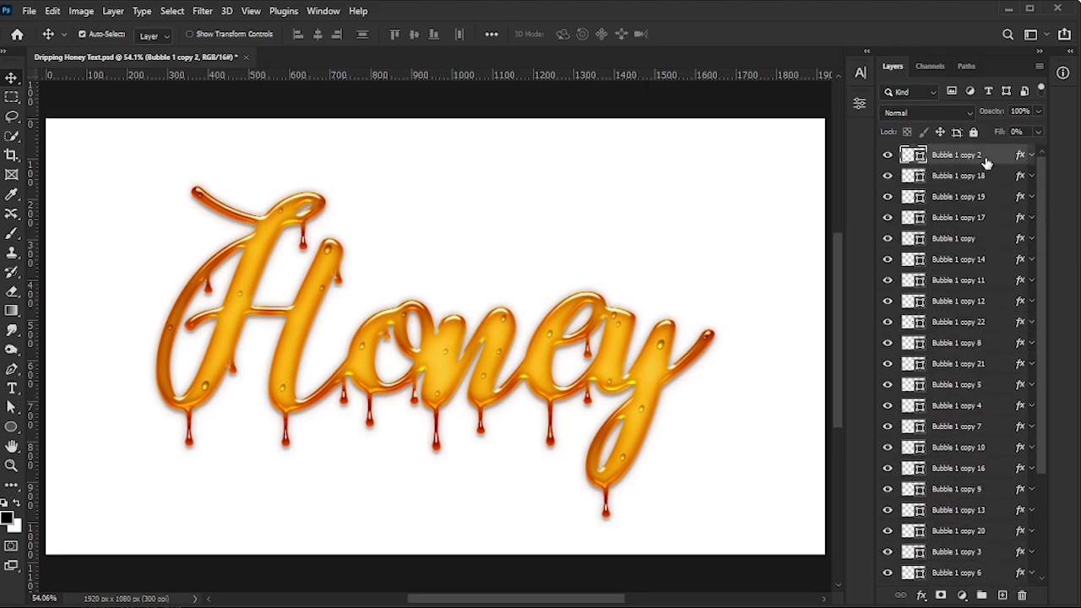
scroll(989, 382, down, 5)
shift+click(960, 514)
key(ctrl+g)
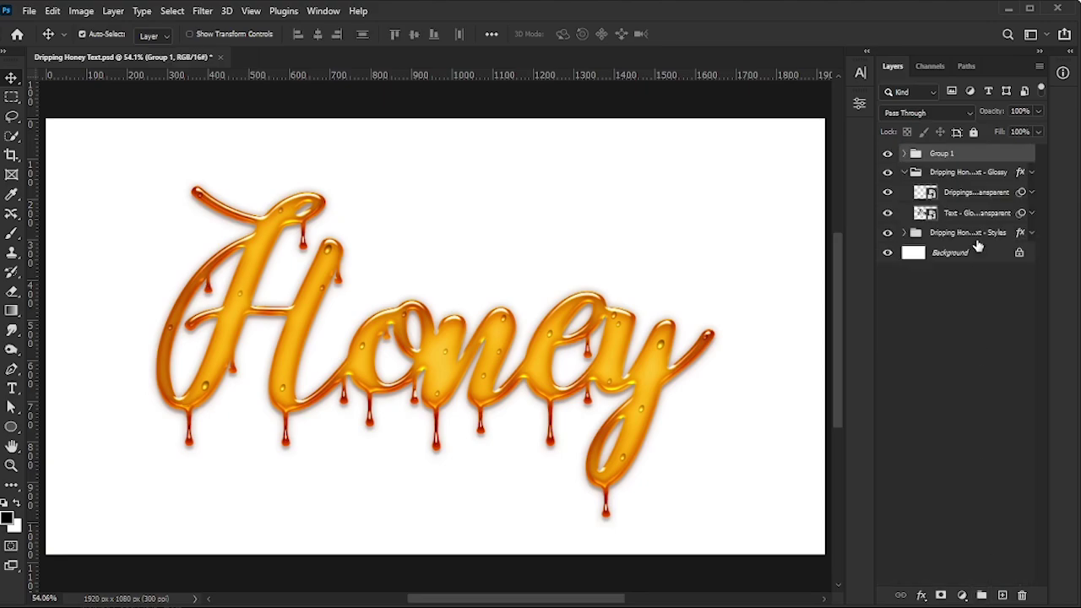
double_click(946, 157)
text(Bubbles)
key(Return)
- Save, then add a cream #feeecc Solid Color fill layer above the Background
key(ctrl+s)
click(947, 259)
click(963, 596)
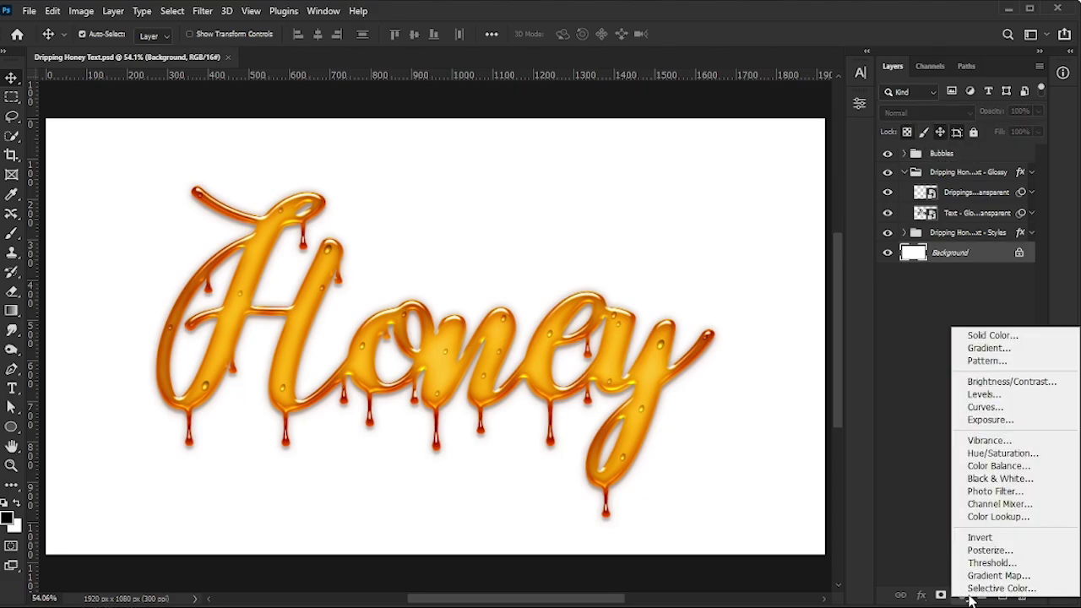
click(1014, 336)
text(feeecc)
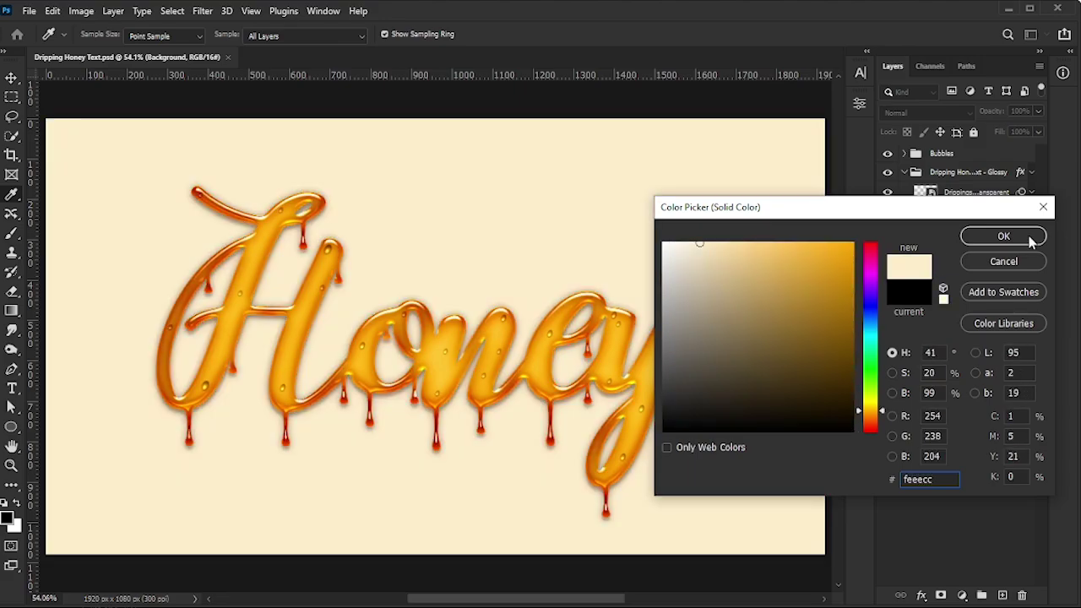
click(1005, 236)
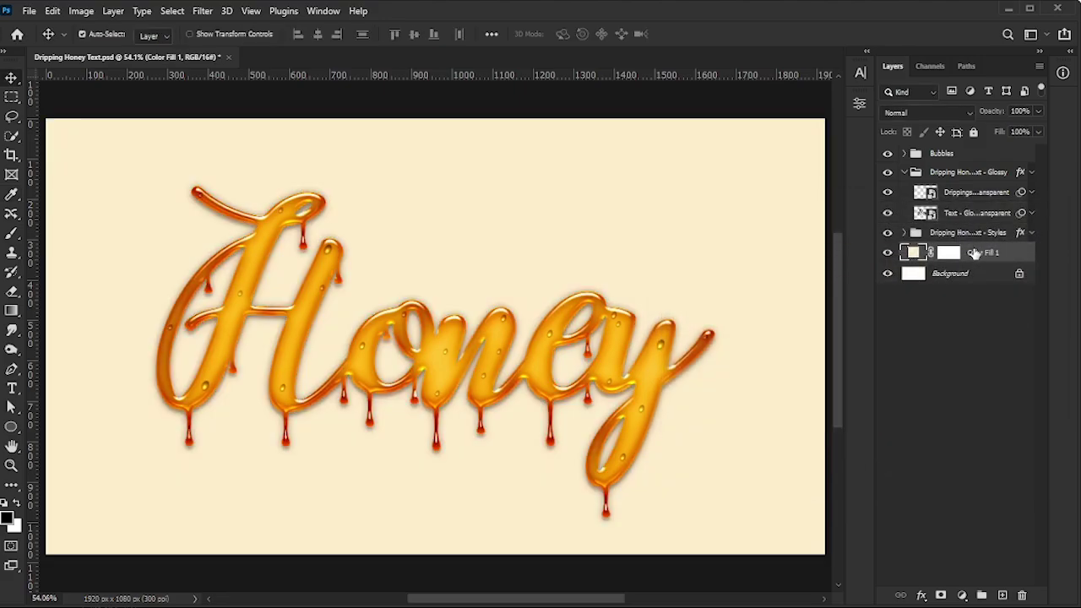
- Add a honeycomb Pattern Overlay to Color Fill 1, scaled to 15%
click(924, 595)
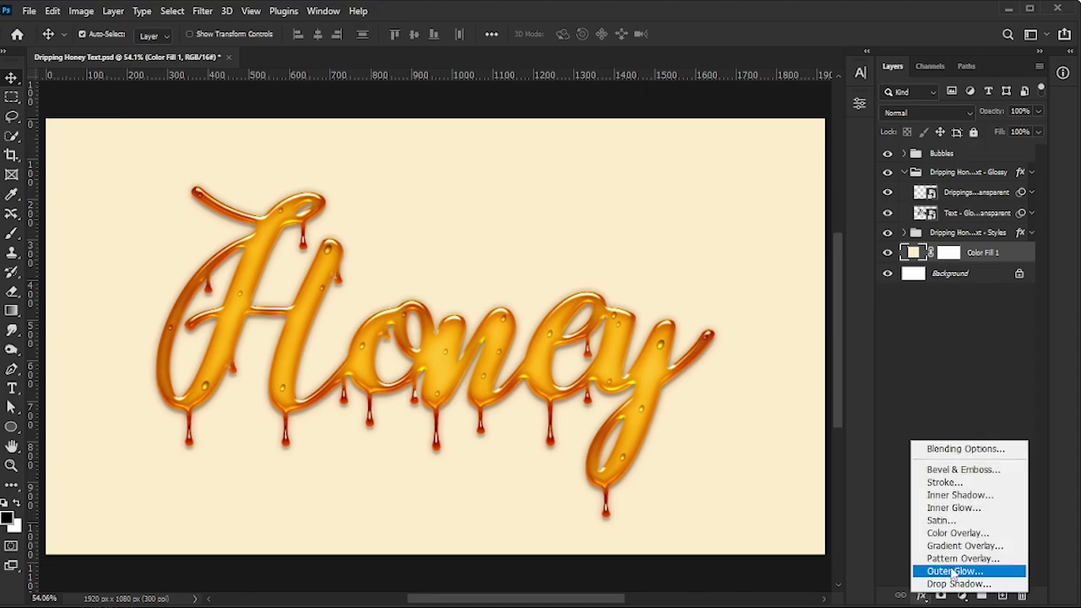
click(953, 558)
click(810, 148)
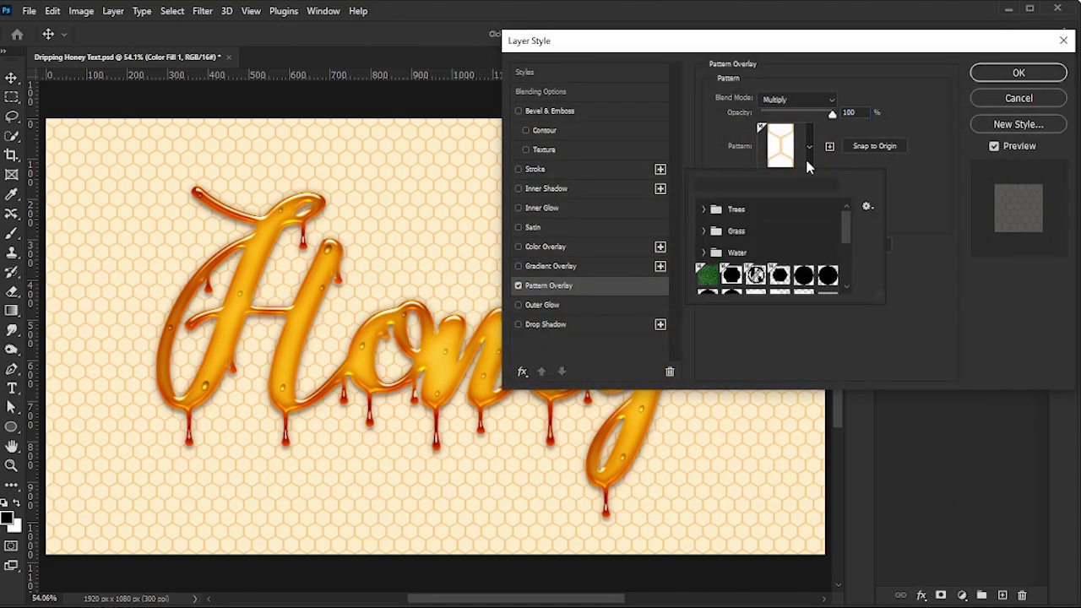
drag(846, 228, 848, 302)
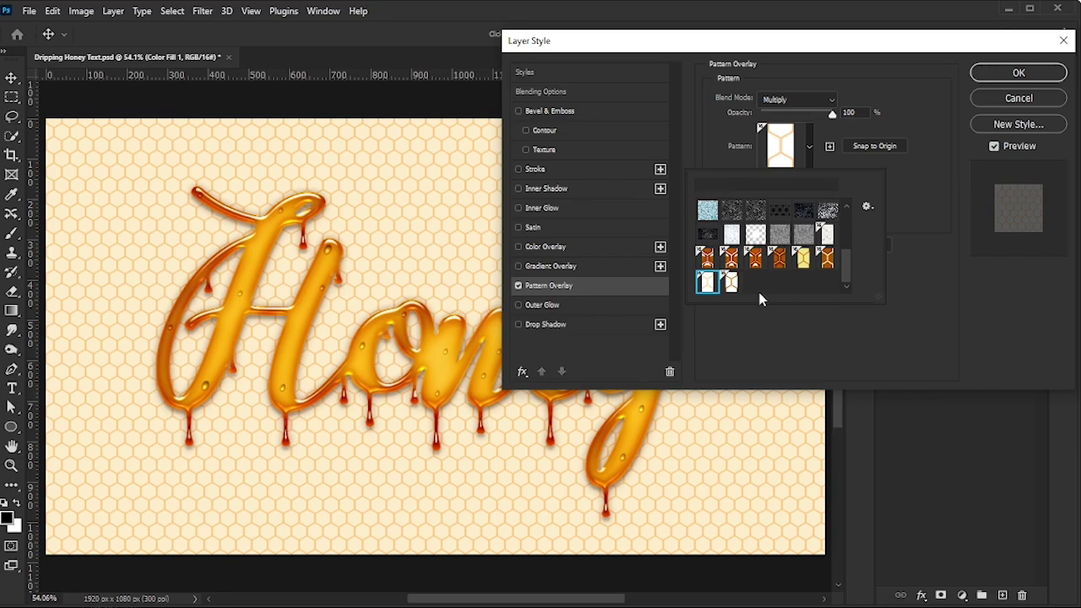
click(708, 283)
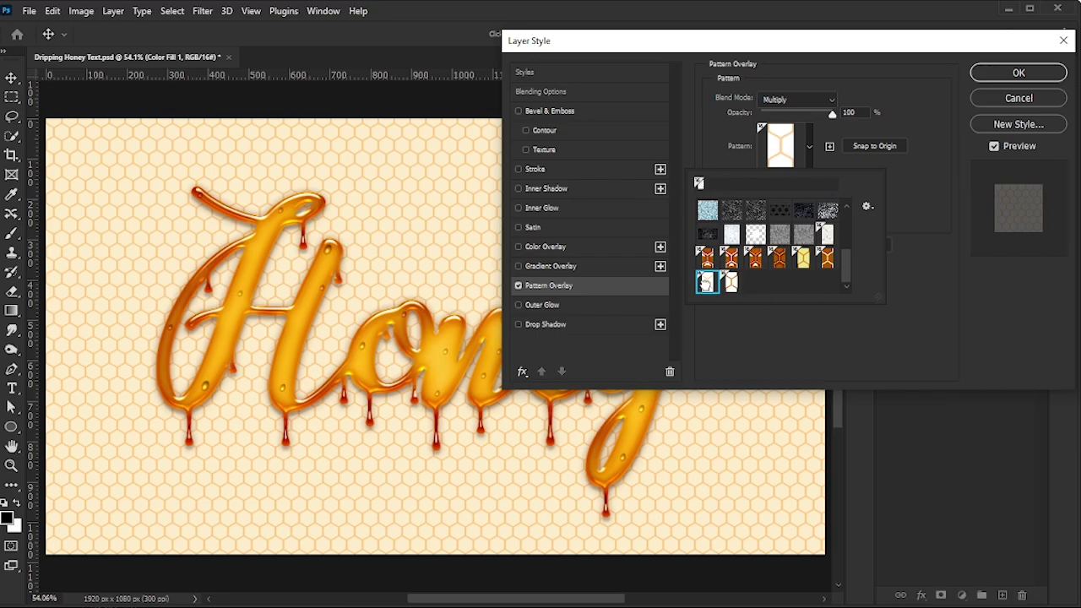
click(903, 171)
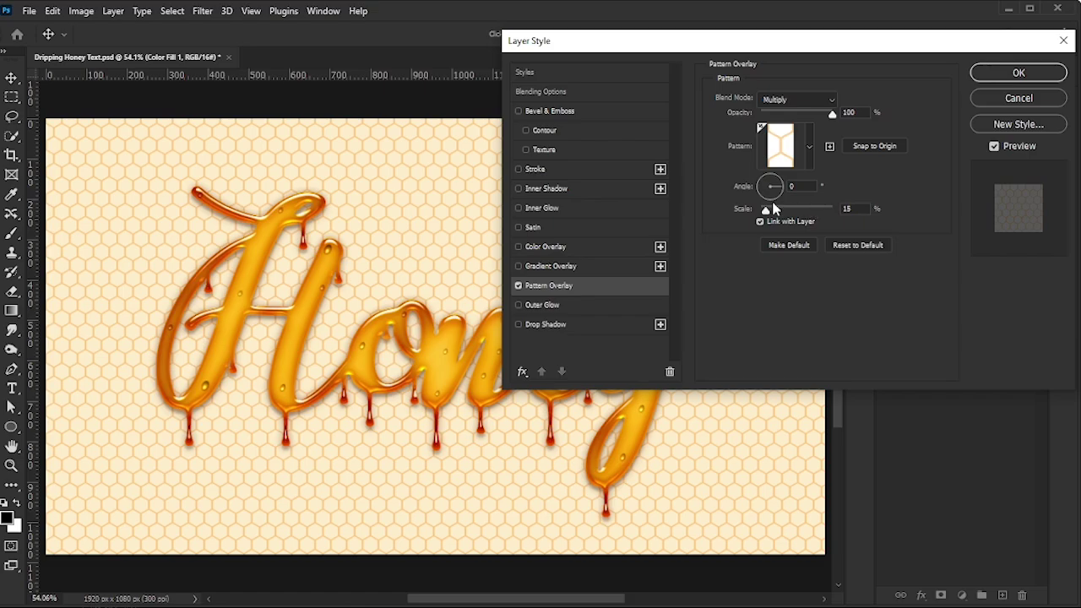
drag(773, 206, 769, 223)
key(Tab)
text(15)
- Add a Gradient Overlay using a Foreground to Transparent gradient with an fcecd0 cream stop
click(572, 267)
click(798, 130)
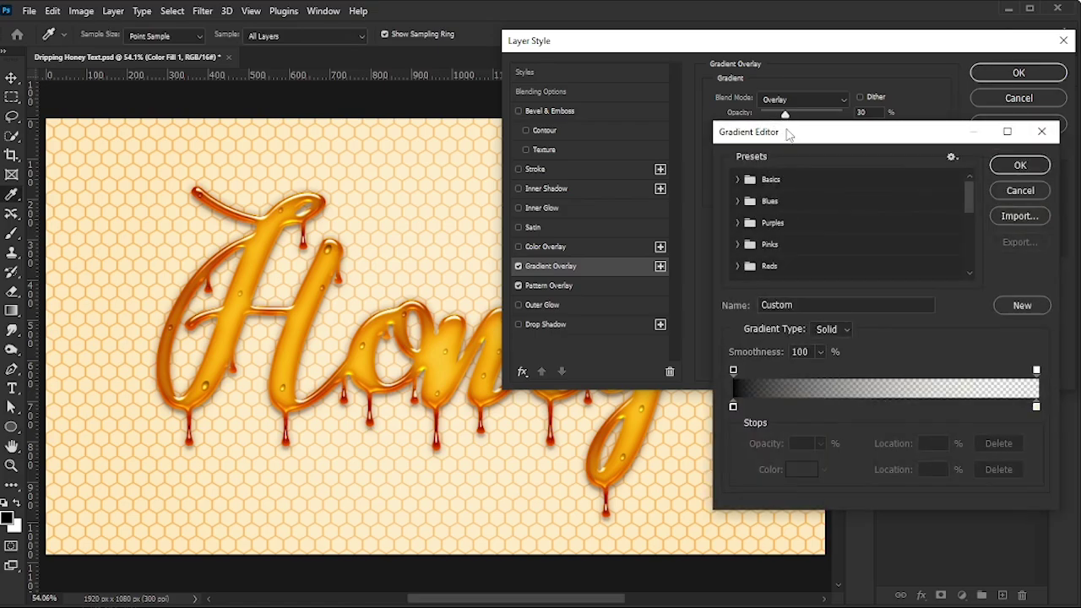
click(782, 203)
click(1036, 406)
double_click(1036, 406)
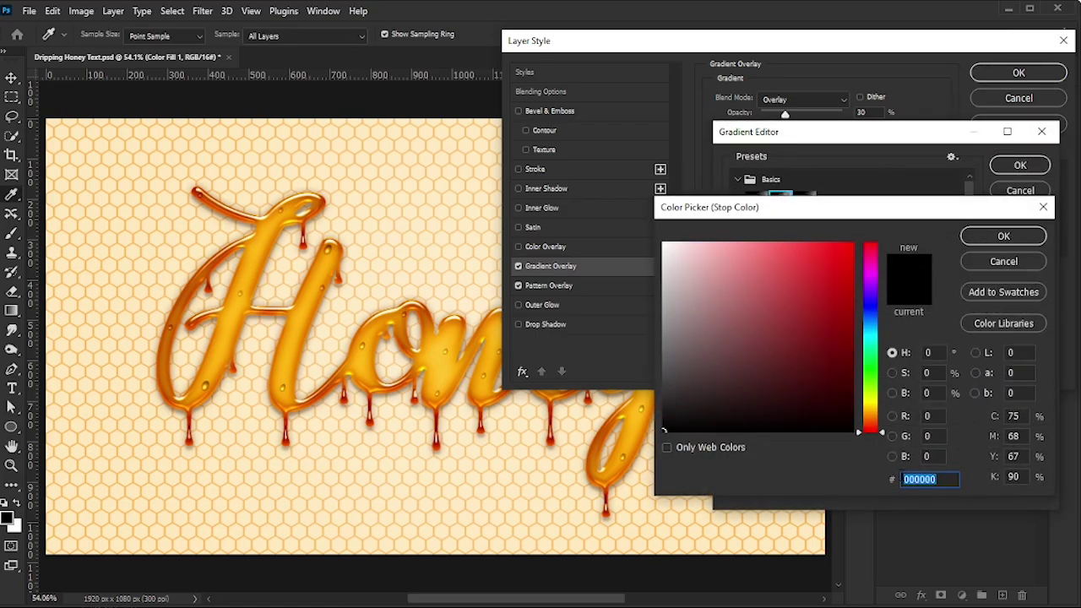
text(fcecd0)
key(Return)
click(734, 407)
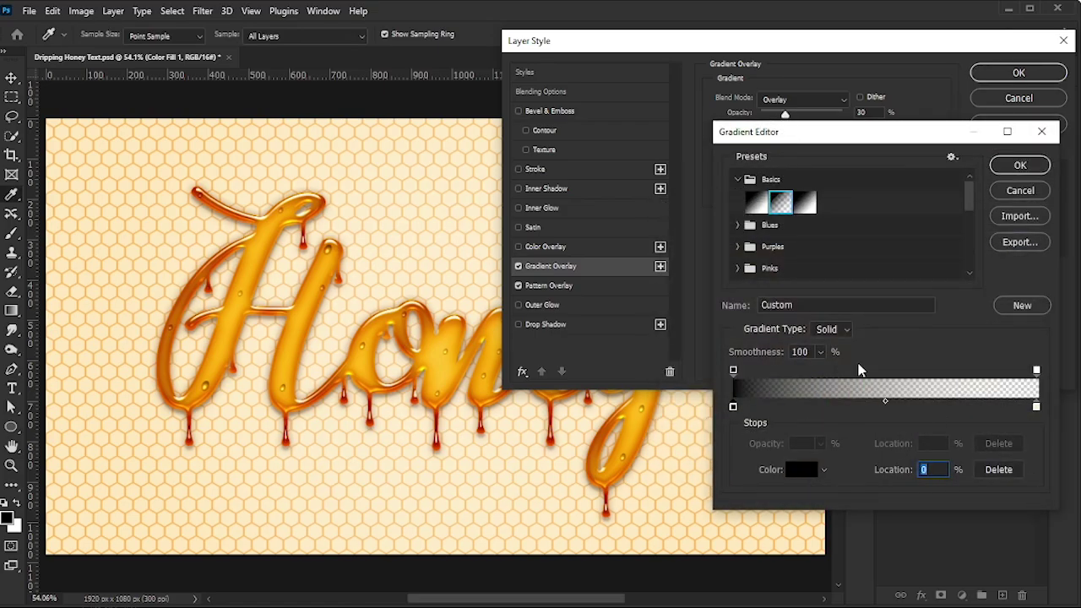
click(1020, 165)
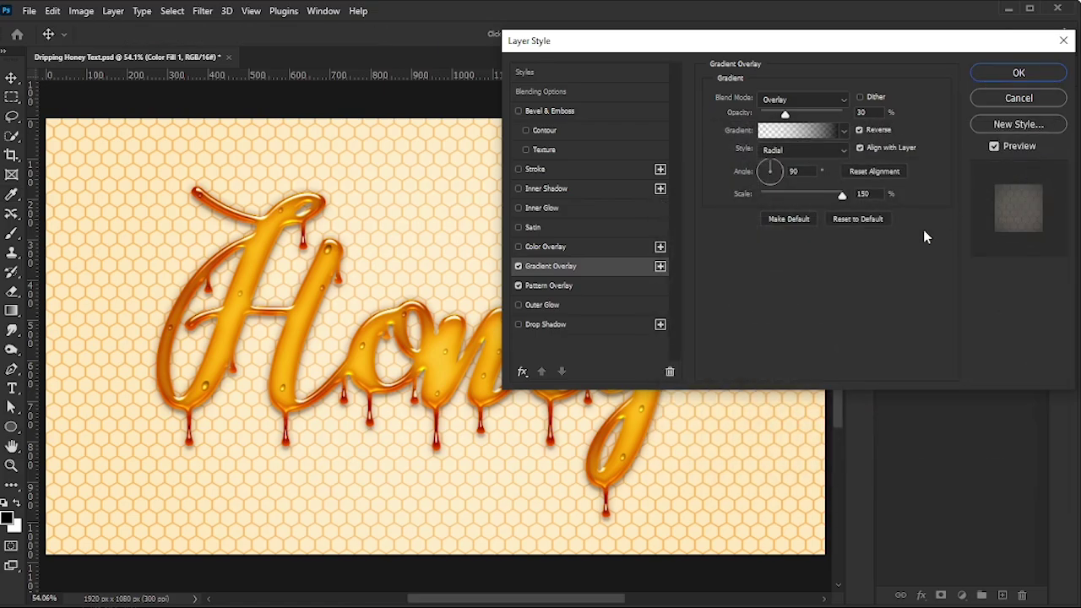
- Keep the gradient radial in Overlay blend mode at 30%, and apply both effects
click(820, 102)
click(813, 302)
click(794, 171)
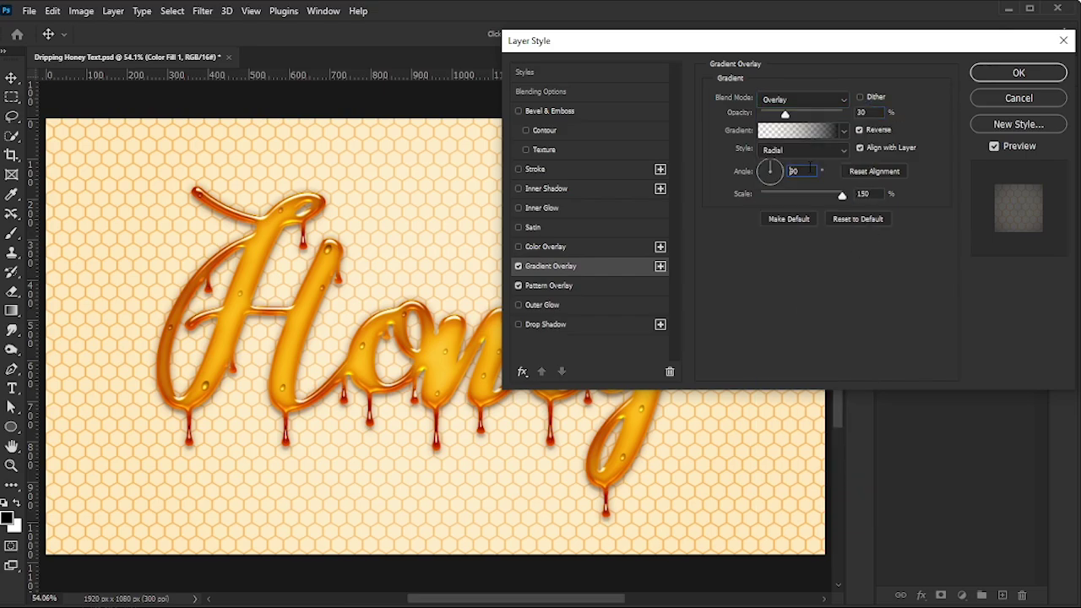
click(1045, 75)
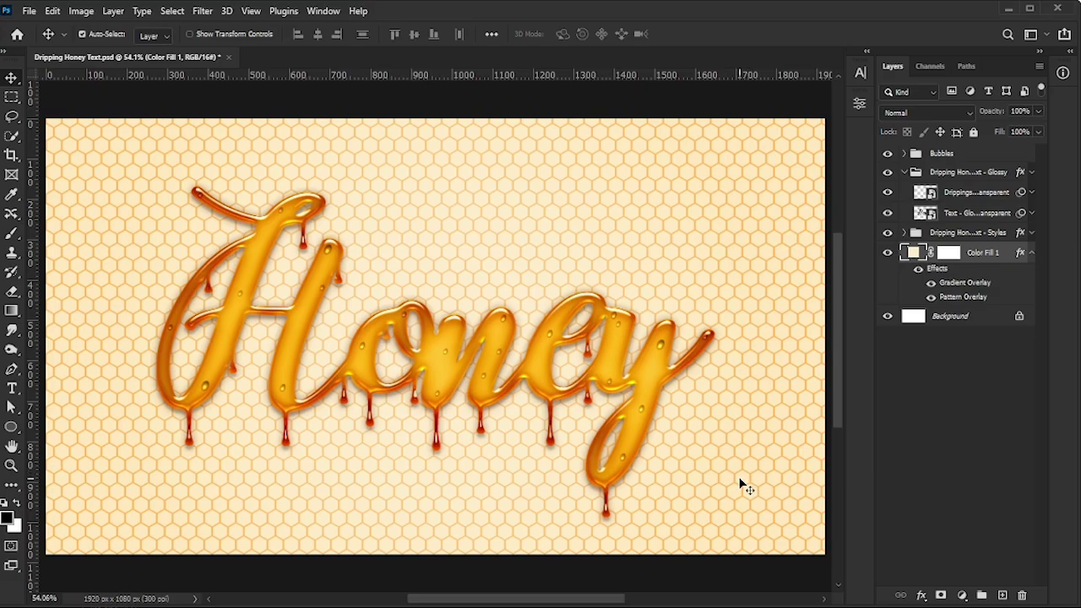
- Save the document as Dripping Honey Text.psd
scroll(739, 479, up, 1)
click(29, 11)
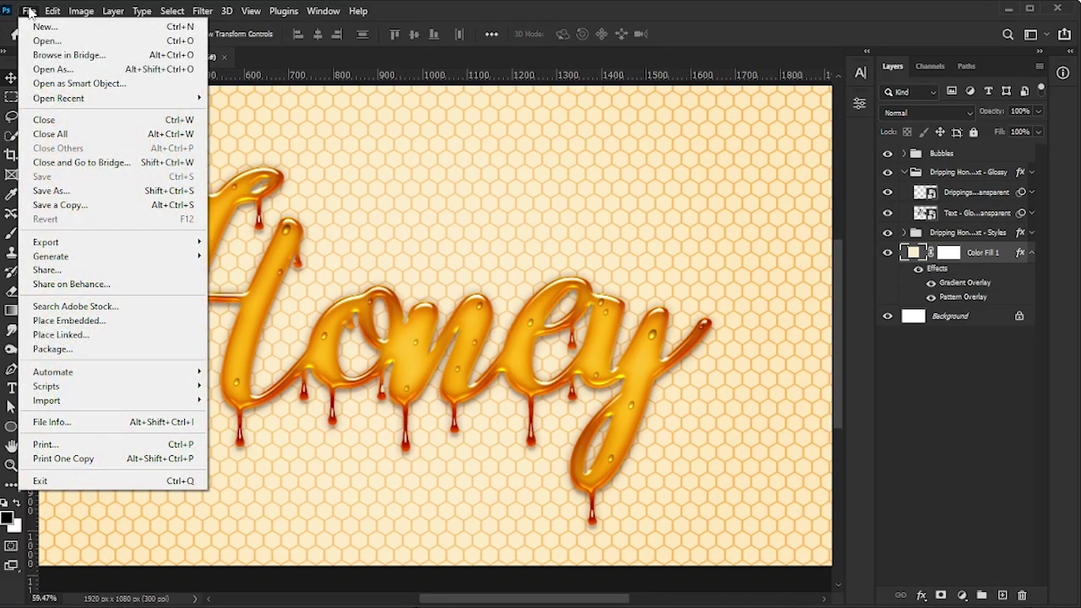
click(54, 190)
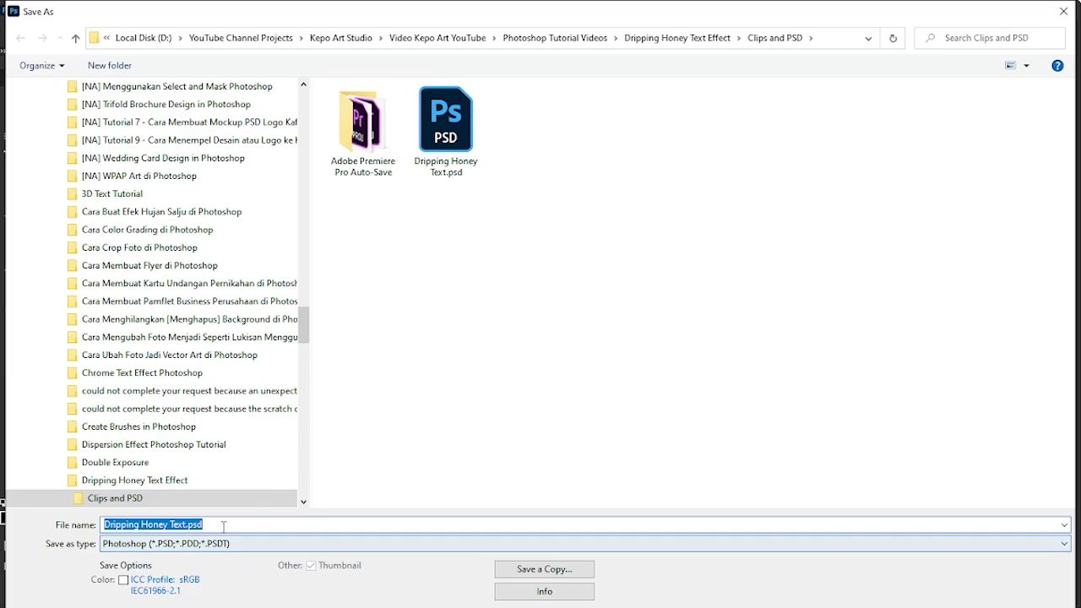
click(935, 605)
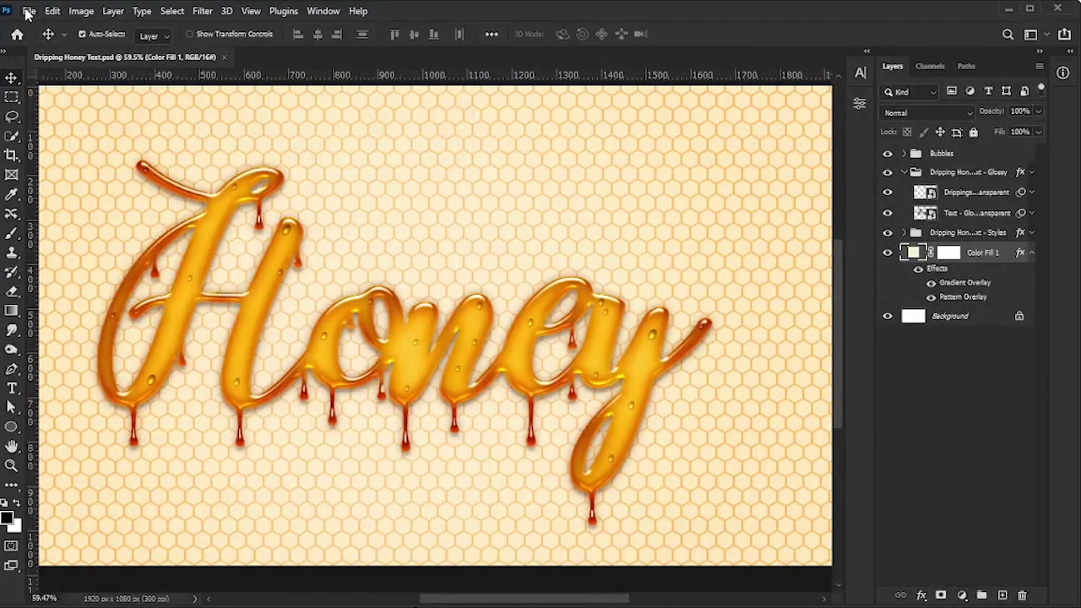
- In Export As, switch the format from JPG to PNG for the 1920 × 1080 artwork, then close the dialog
click(27, 11)
mouse_move(80, 242)
click(245, 255)
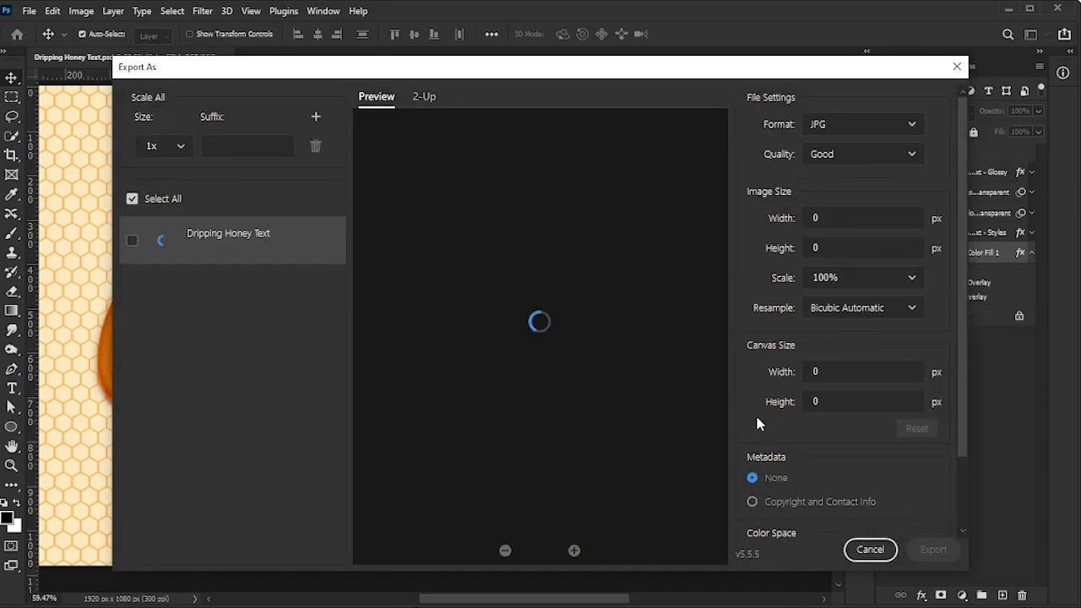
click(869, 125)
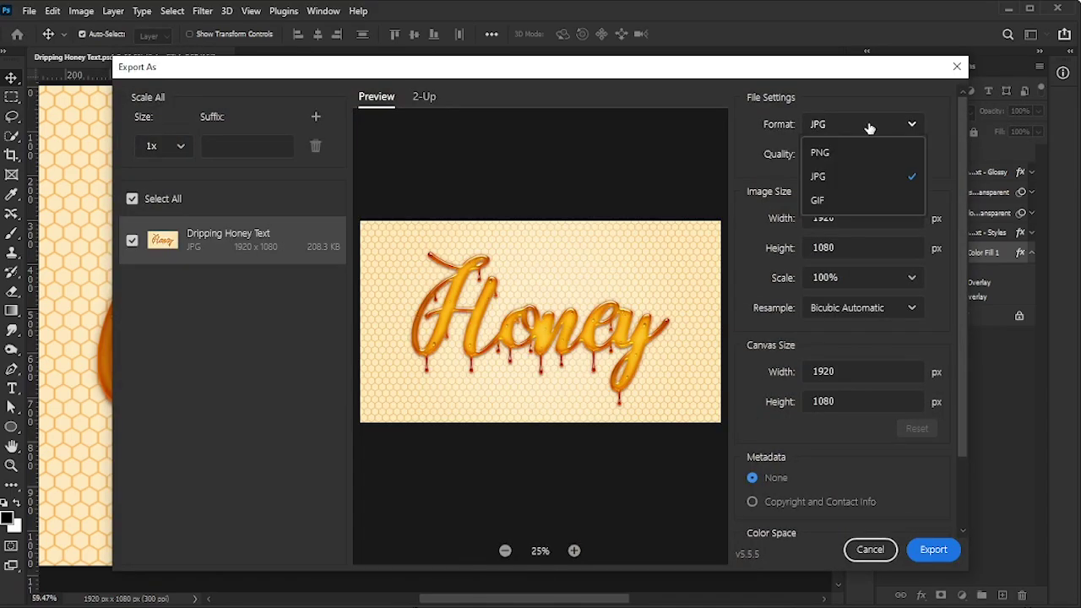
click(850, 156)
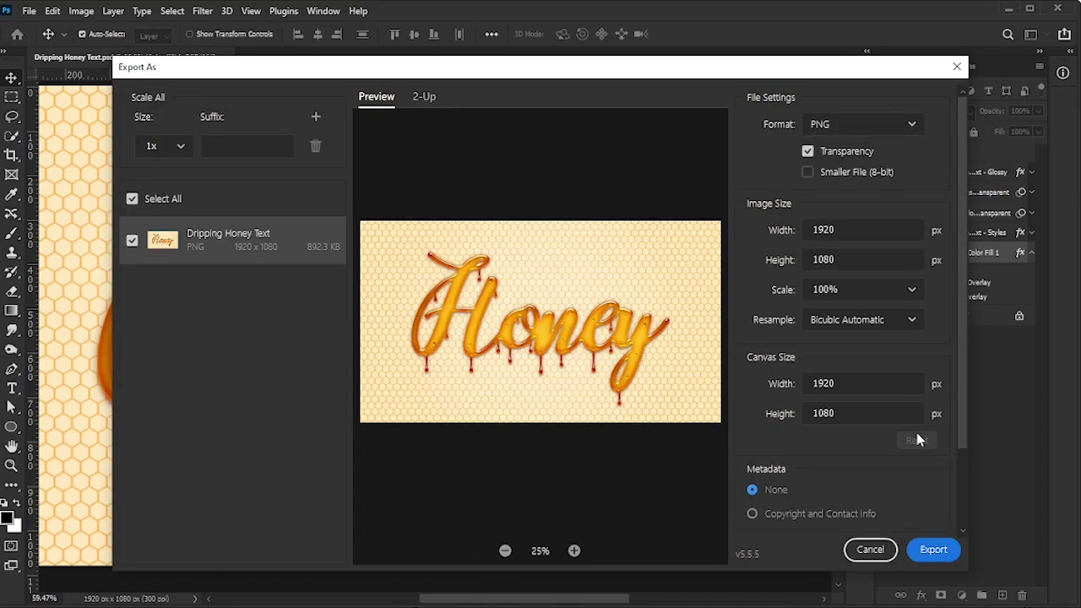
click(957, 67)
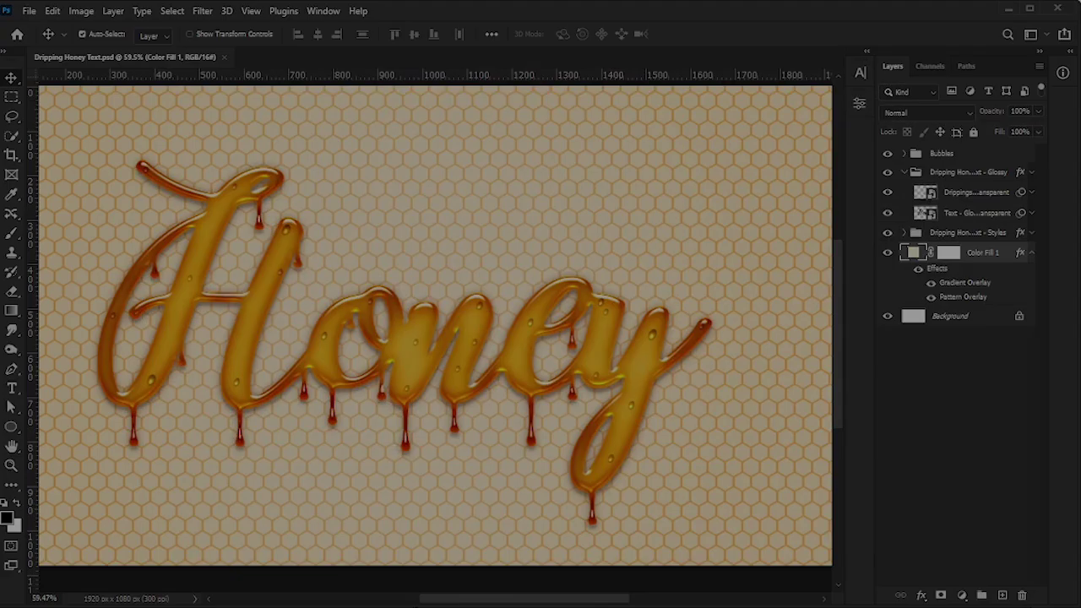